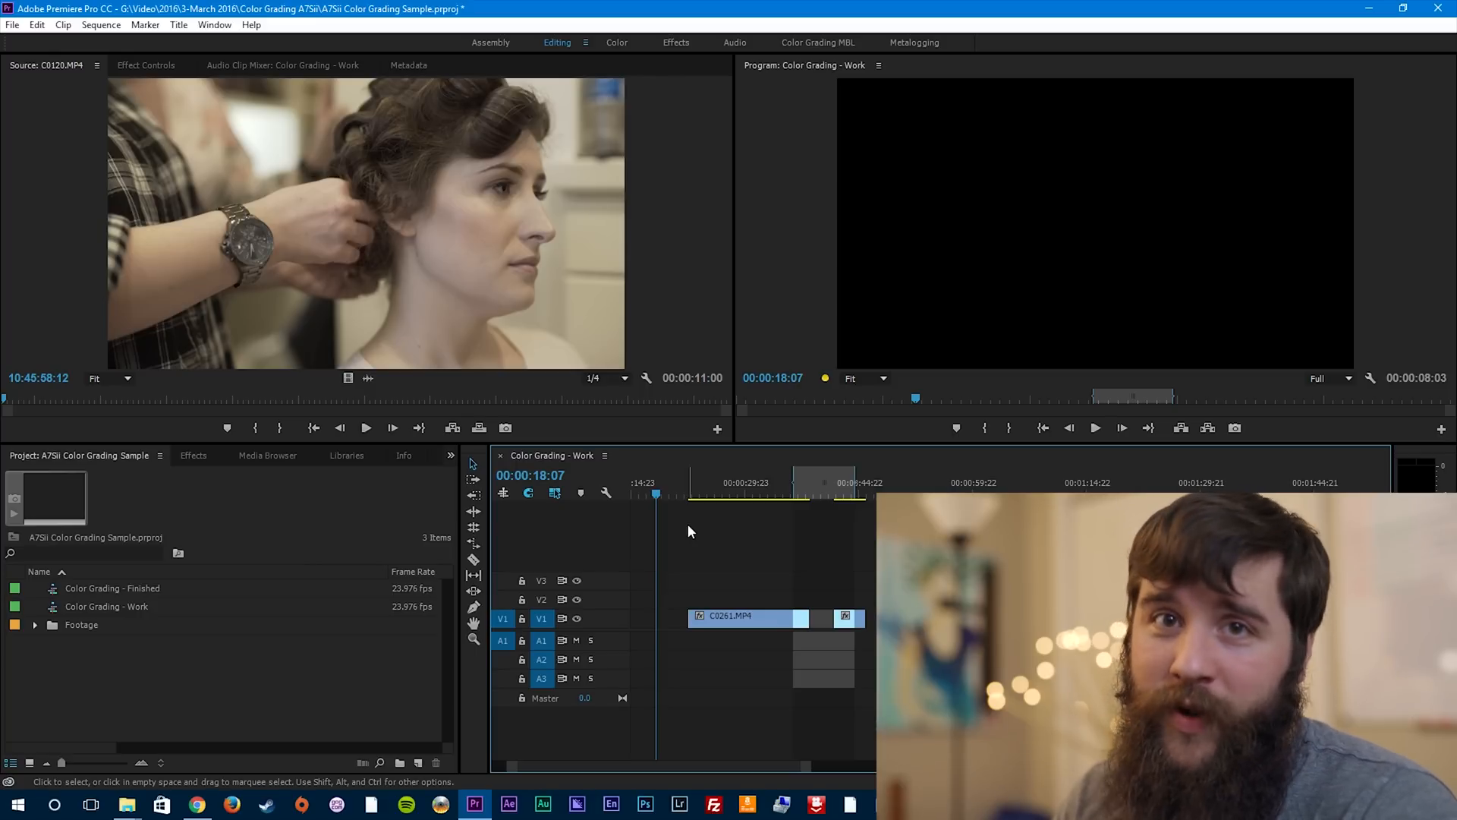
Step: Place the playhead at about 00:00:35:11 on clip C0261.MP4 and switch to the Color workspace
drag(687, 493, 790, 496)
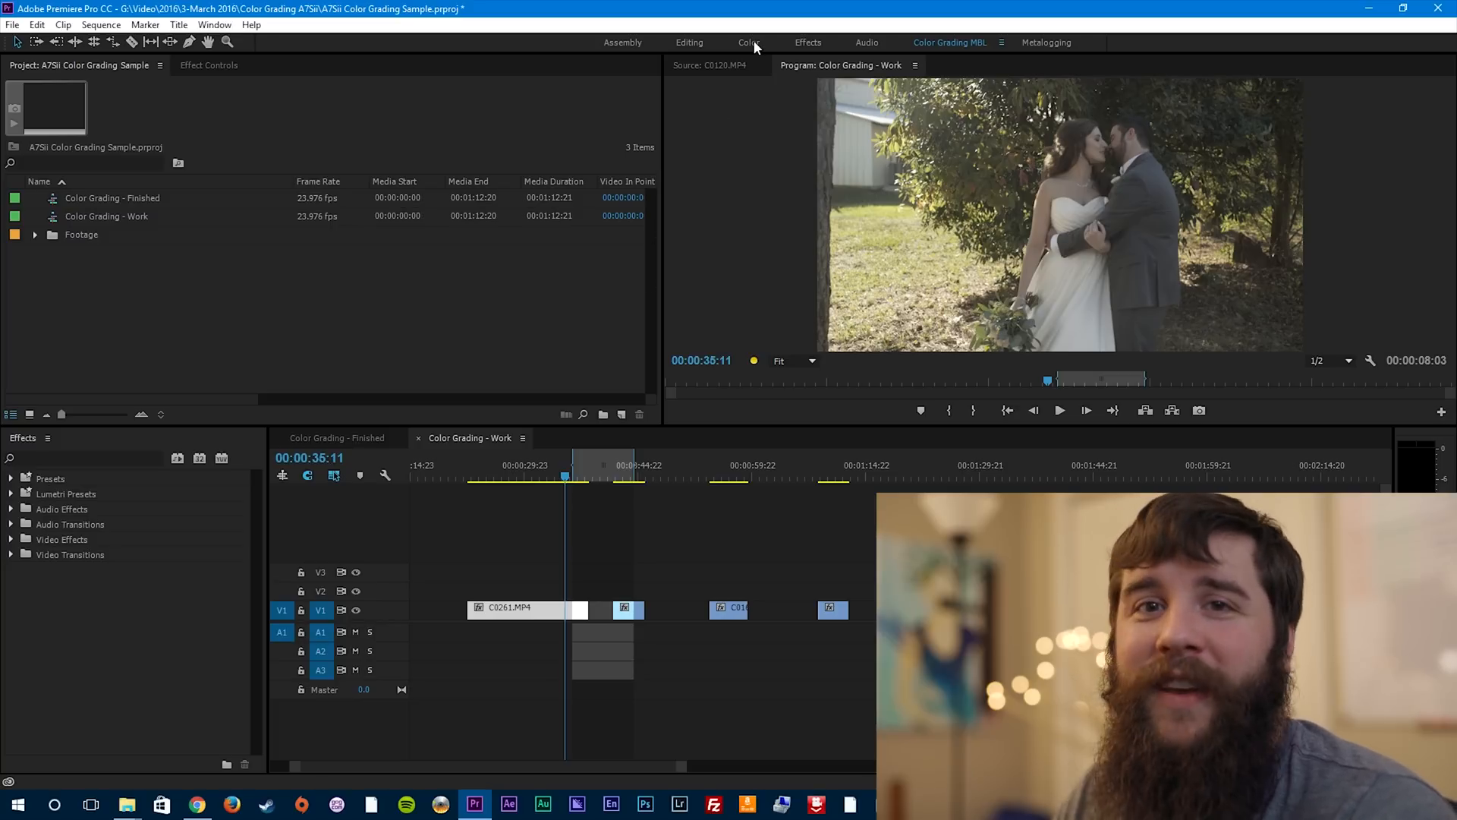
click(754, 45)
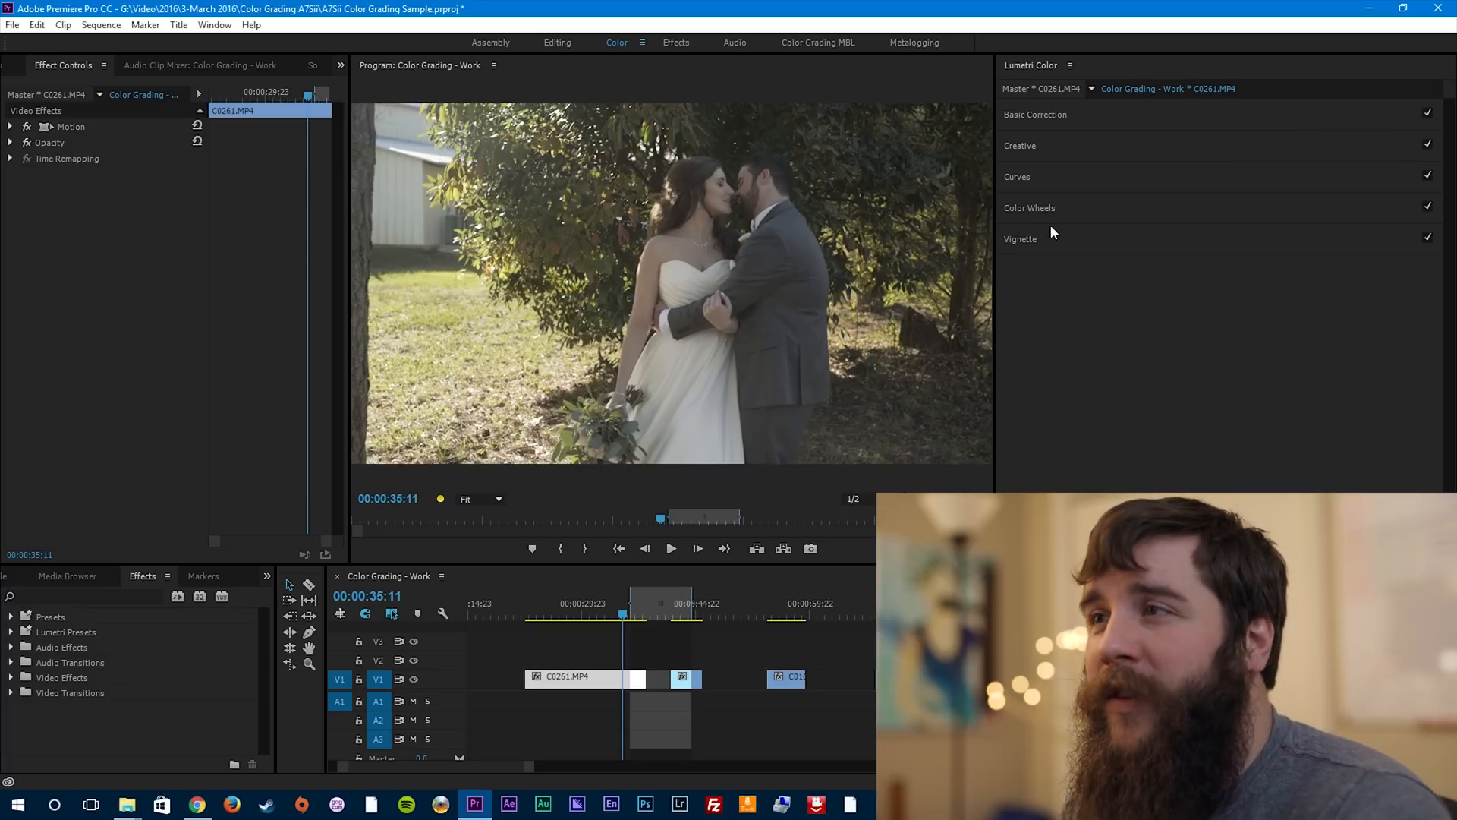
click(1059, 176)
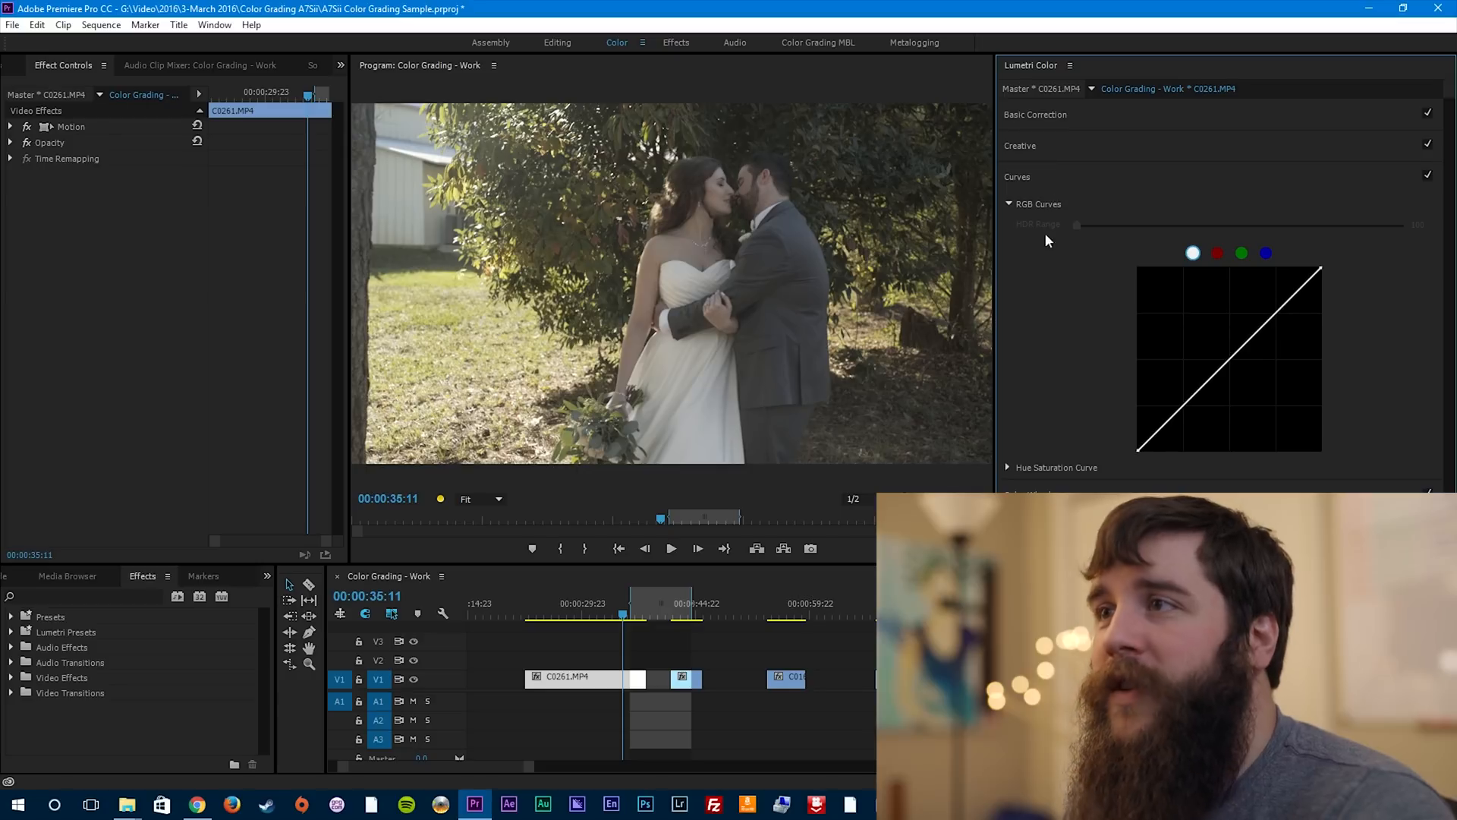
click(1062, 491)
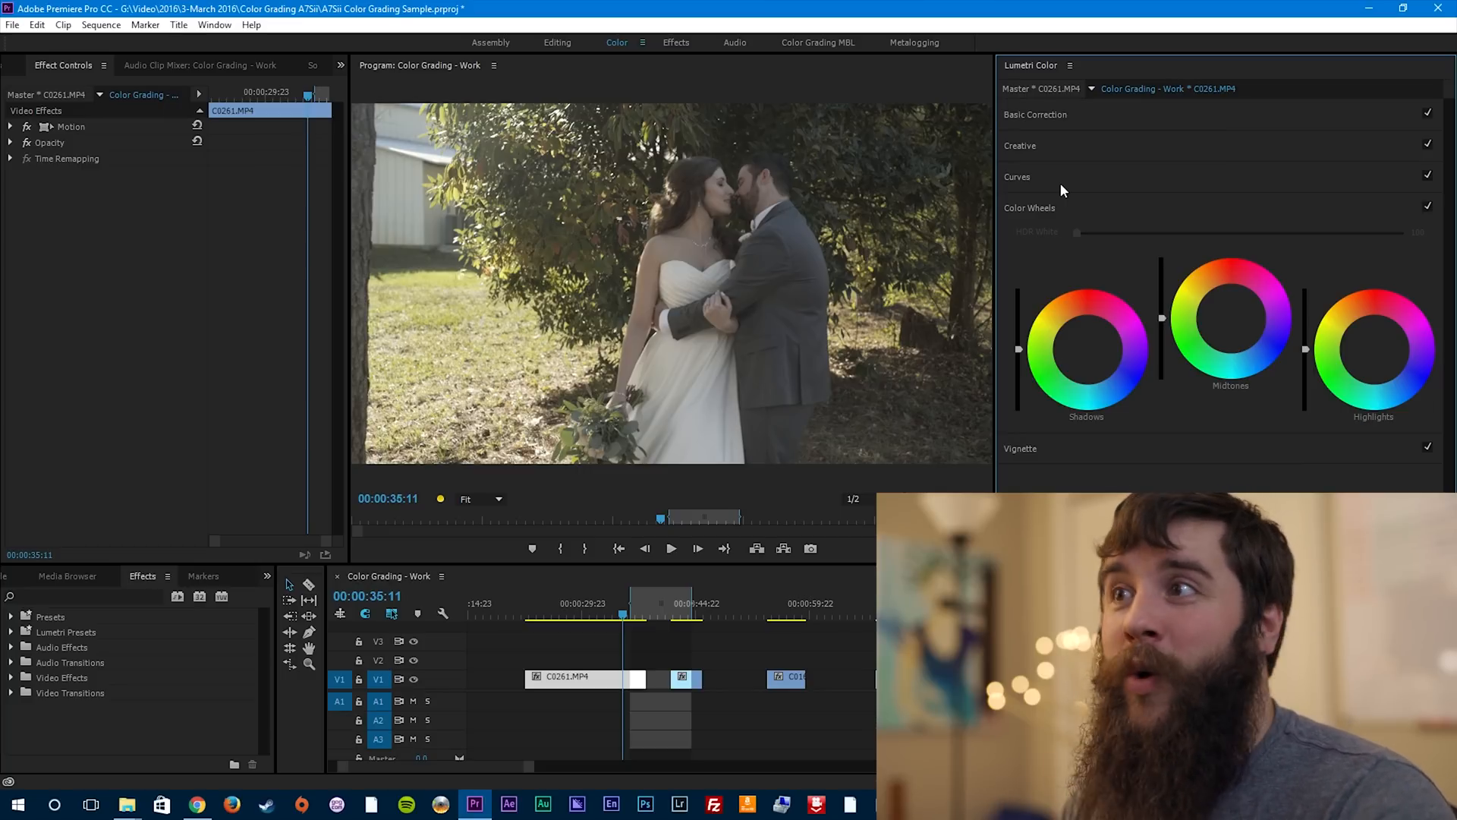
click(1055, 205)
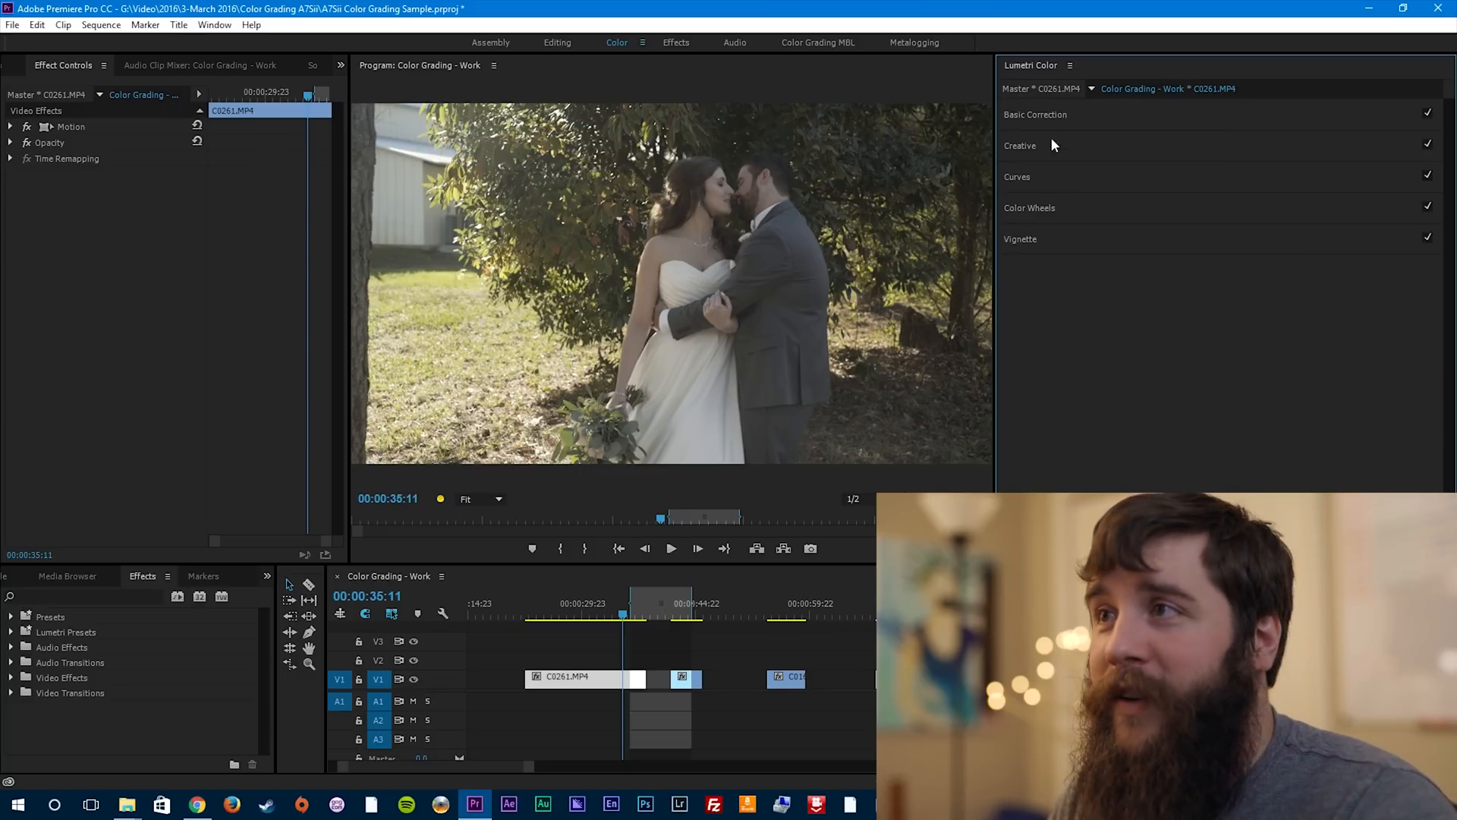
Step: Raise the saturation of clip C0261.MP4 to about 130 in the Lumetri Basic Correction
click(1050, 118)
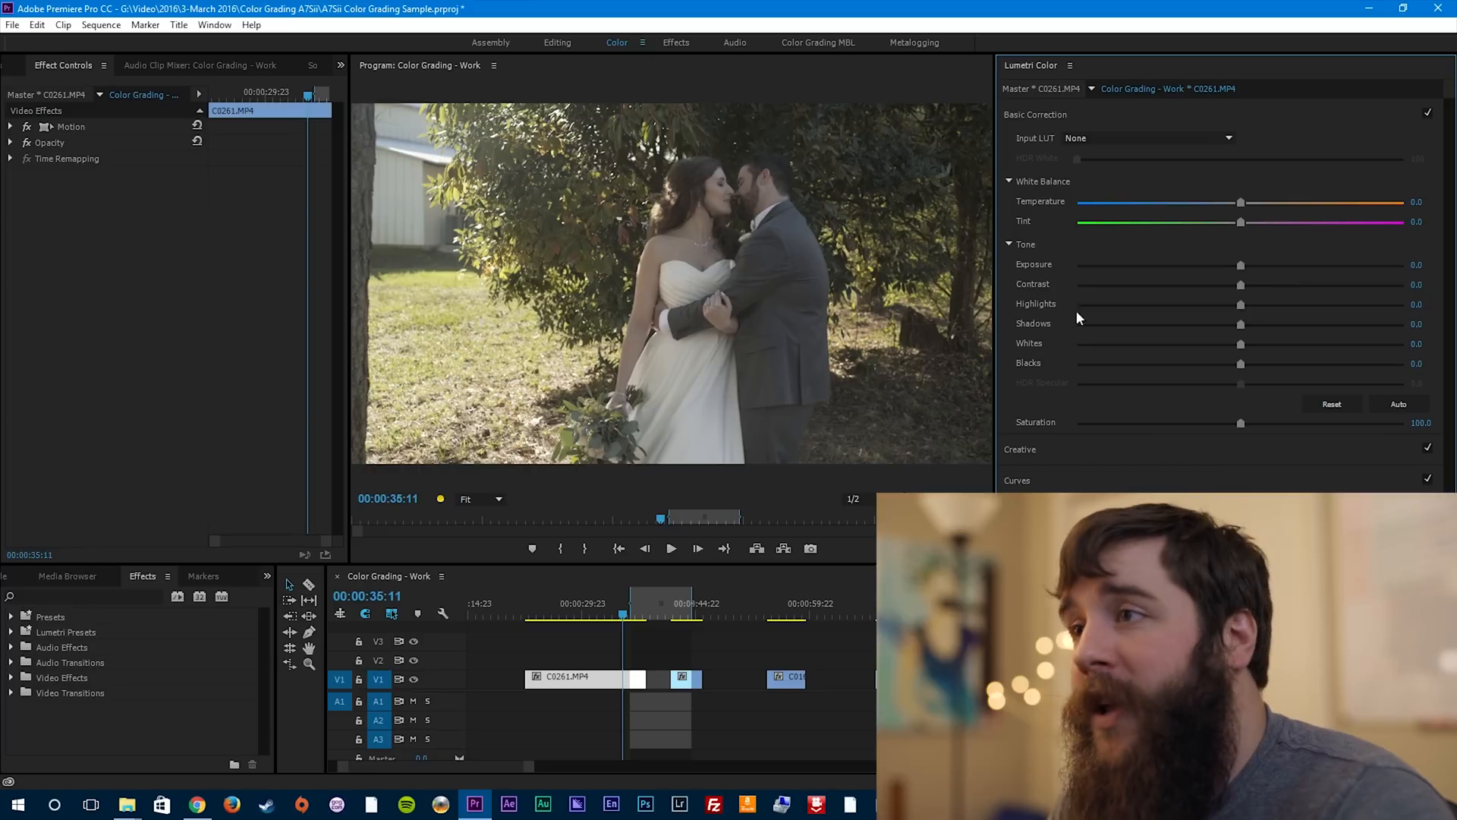
drag(1242, 424, 1284, 426)
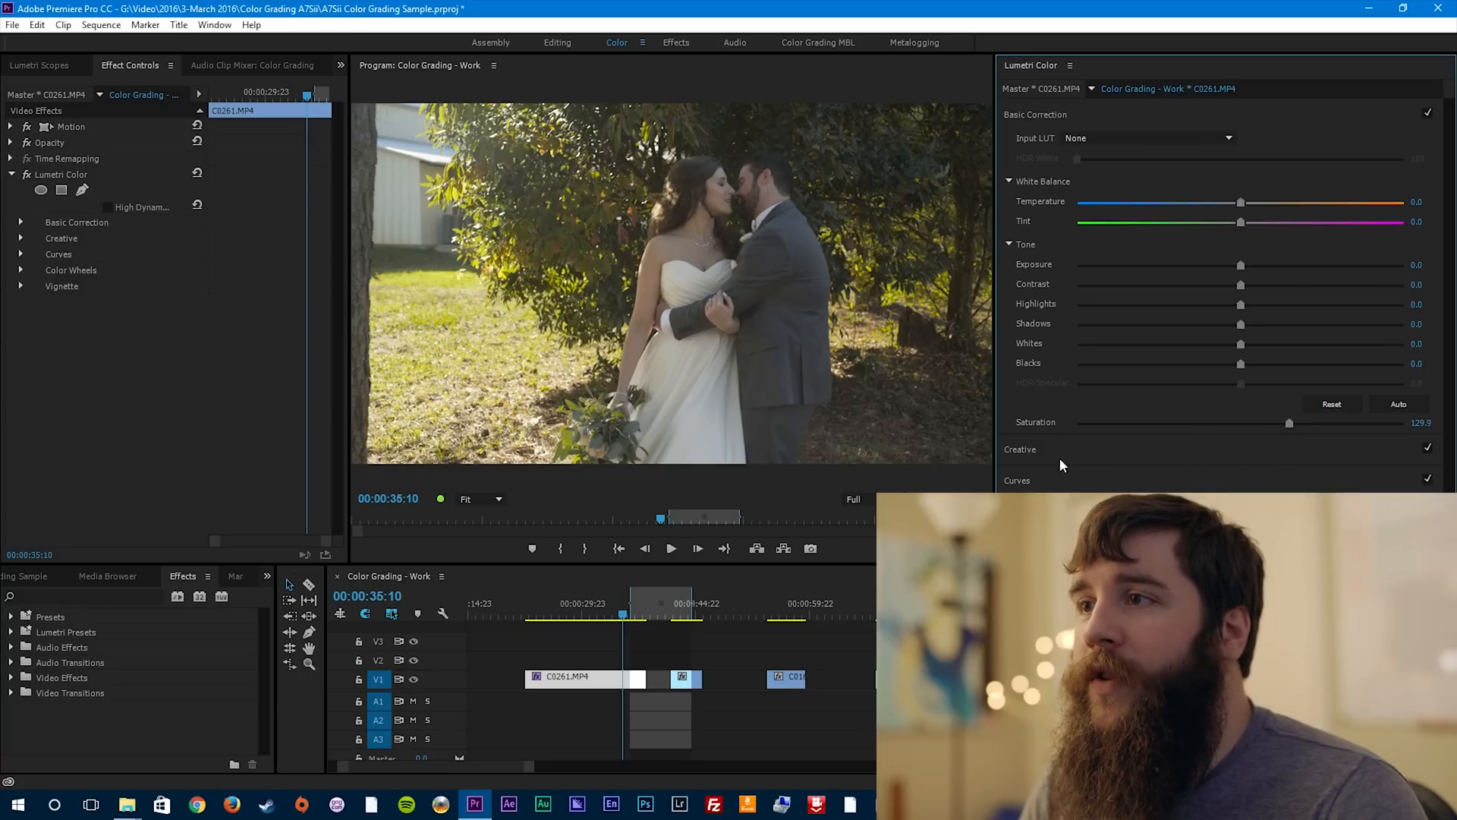
Step: Darken the shadows with a point in the lower quarter of the white RGB curve, set slightly below the diagonal
click(1053, 480)
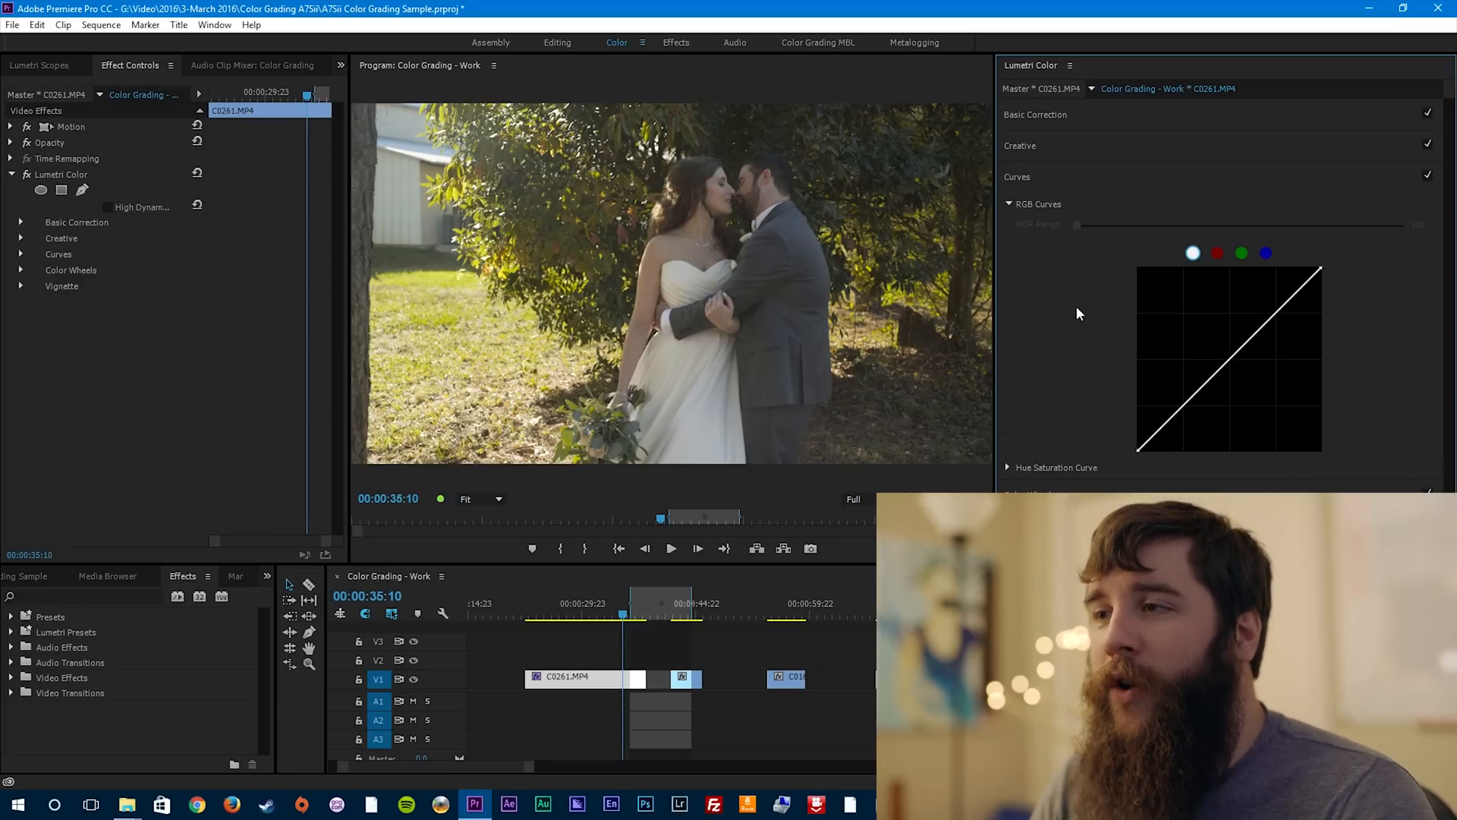
click(1062, 490)
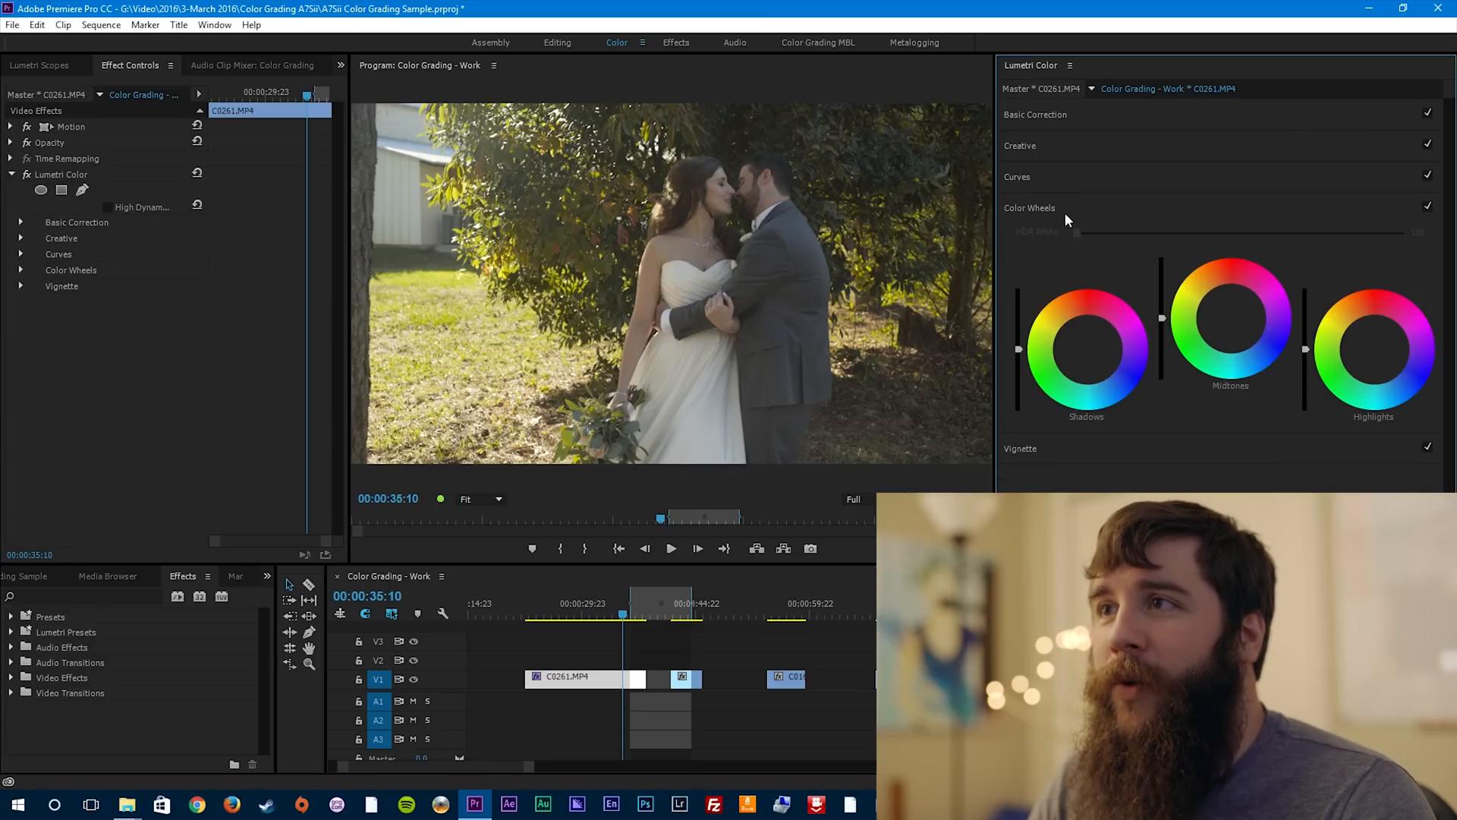
click(1066, 185)
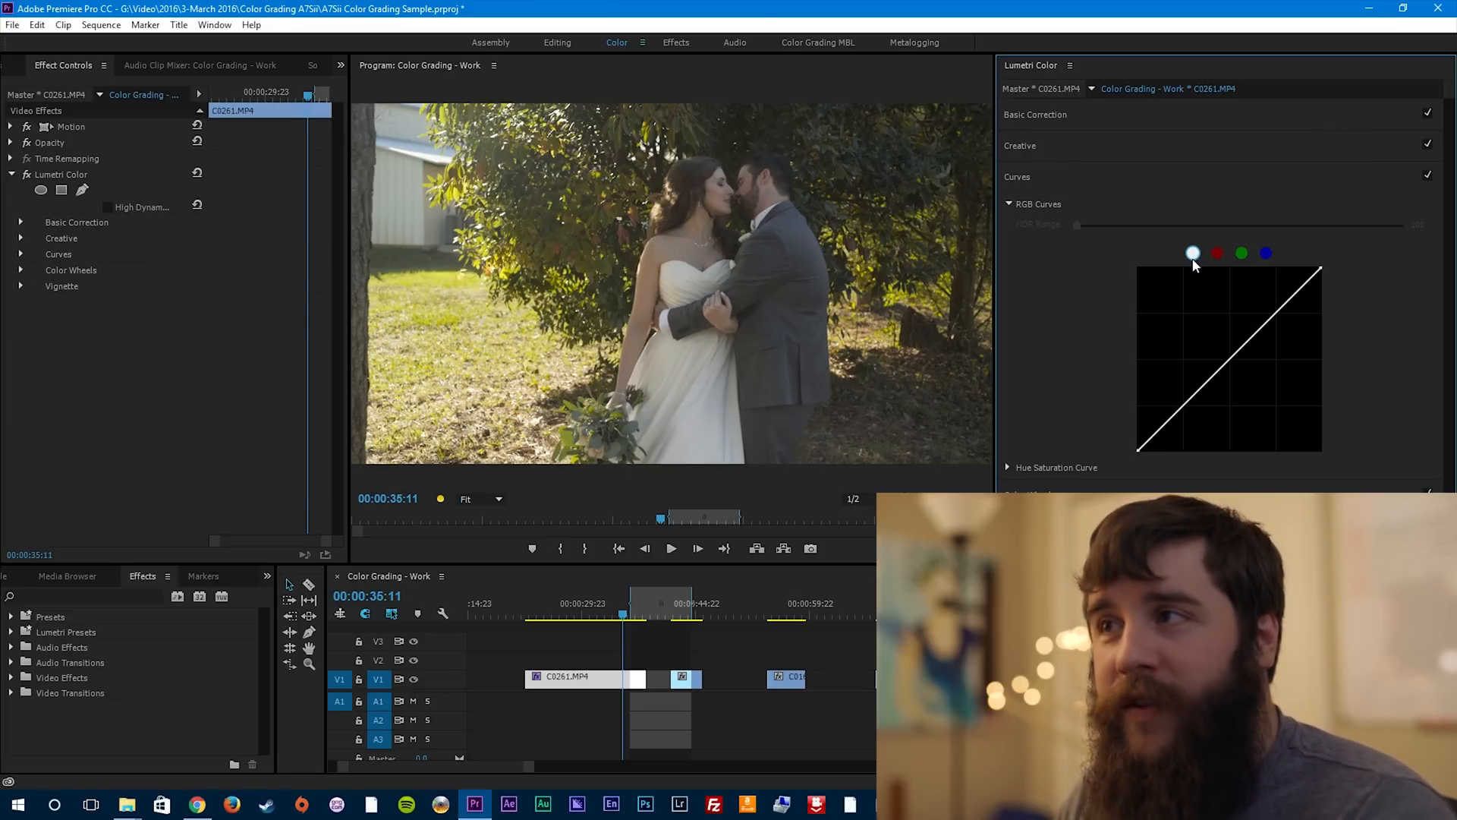
click(1193, 253)
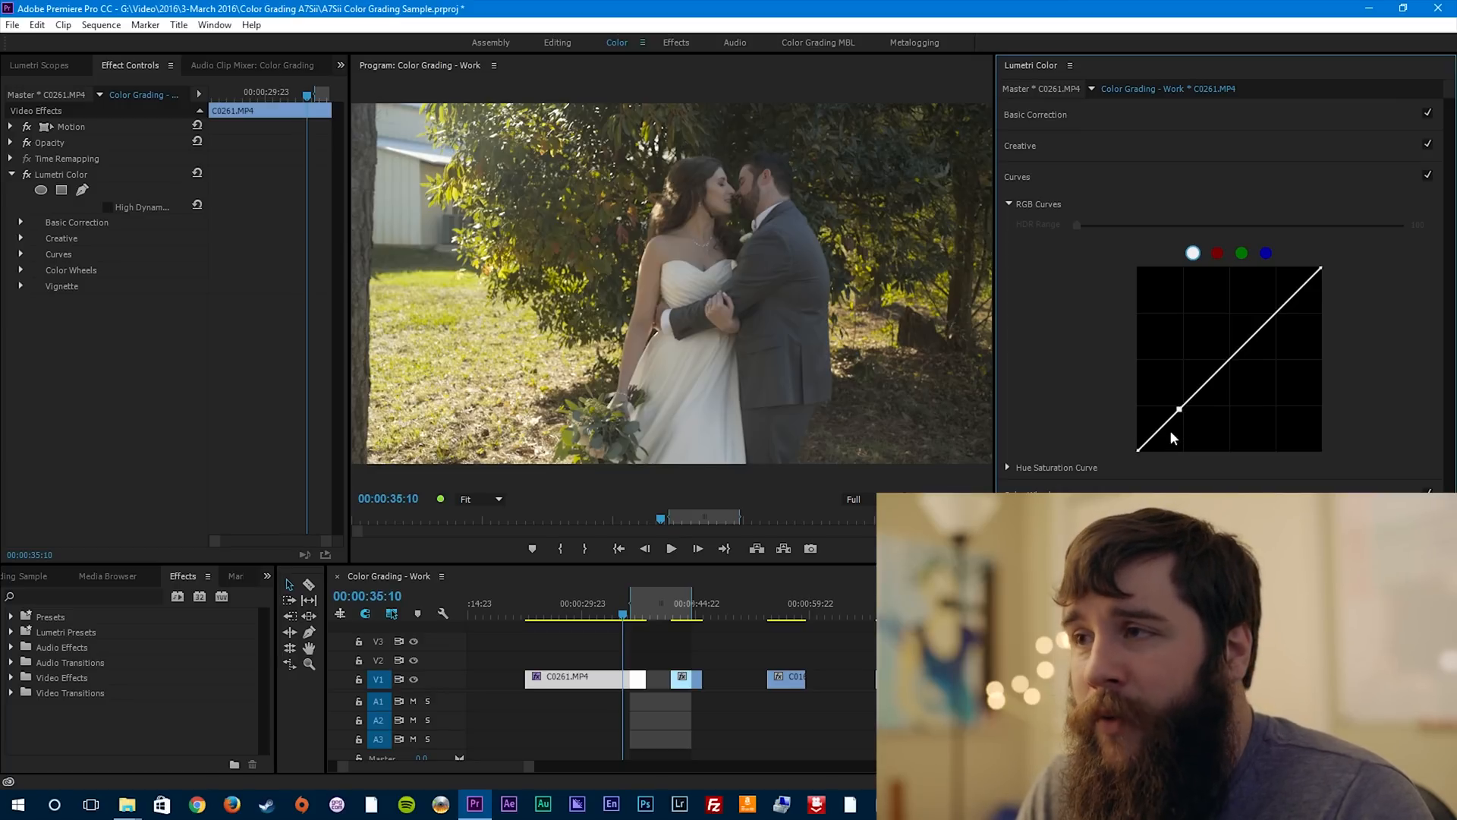
mouse_move(1179, 412)
mouse_down()
mouse_move(1180, 394)
mouse_move(1176, 419)
mouse_up()
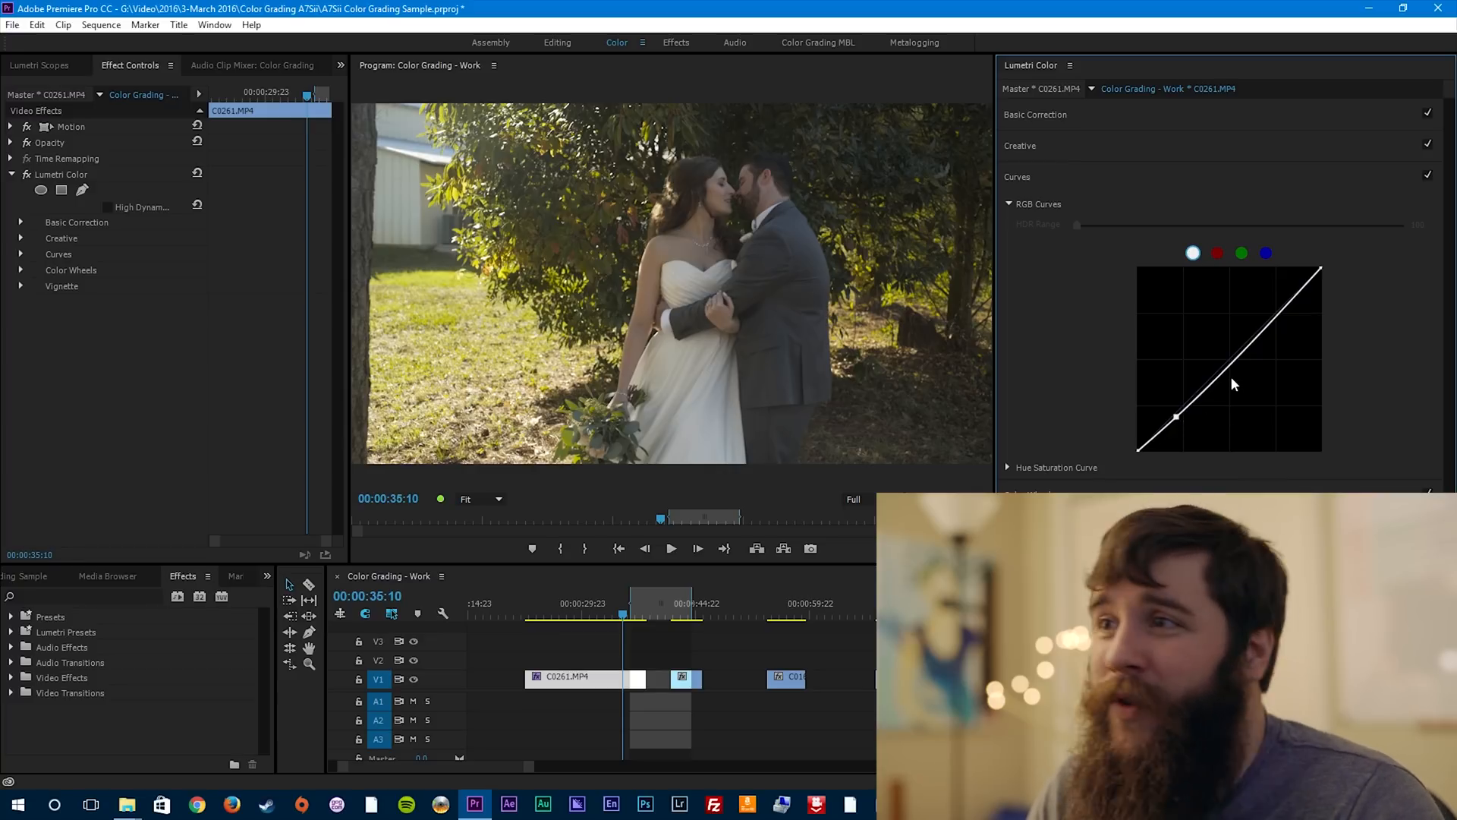
mouse_move(1178, 418)
mouse_down()
mouse_move(1179, 438)
mouse_move(1156, 403)
mouse_move(1158, 367)
mouse_move(1176, 425)
mouse_up()
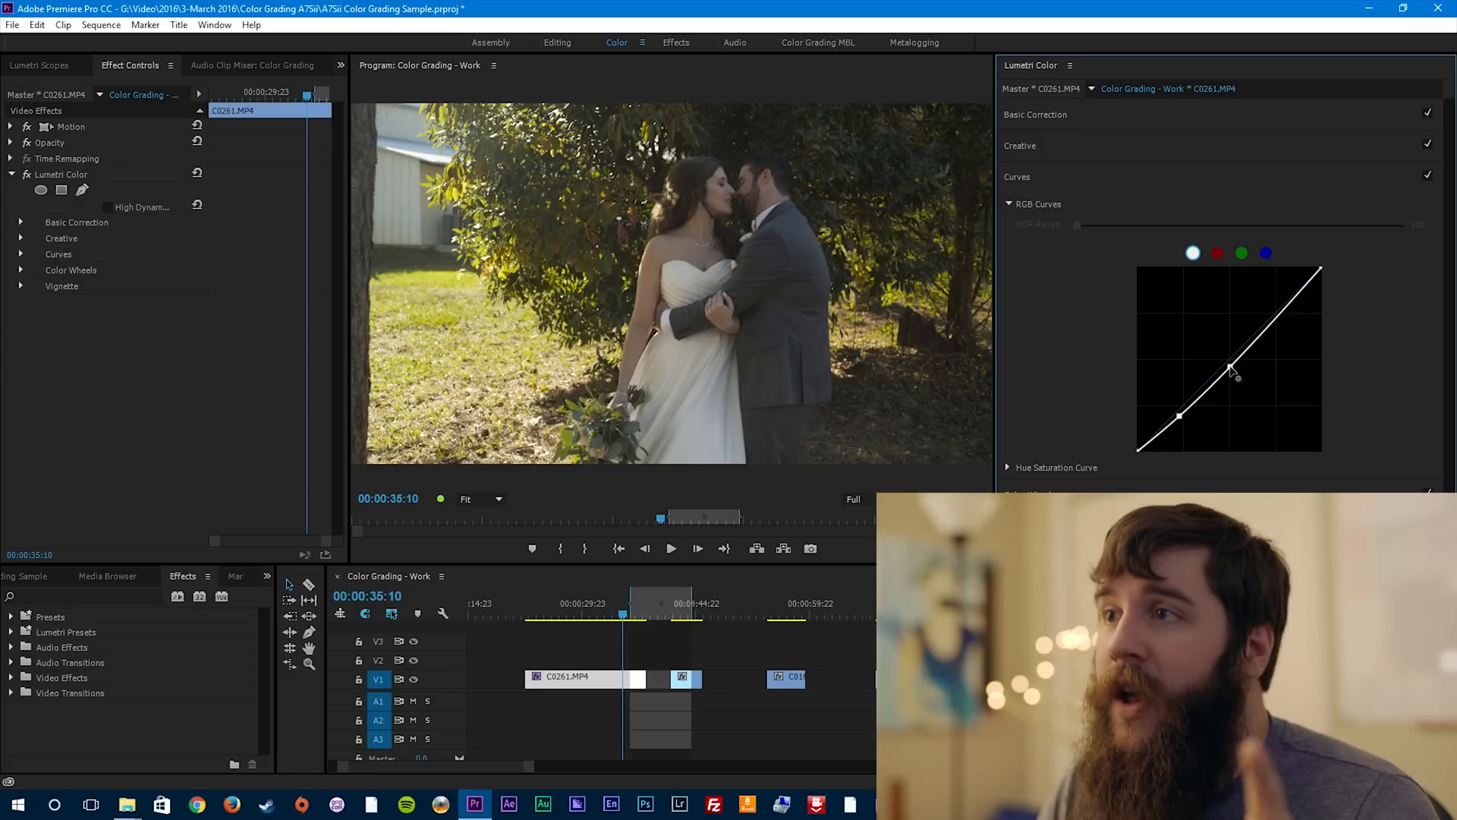
Step: Lift the midpoint of the white RGB curve slightly above the diagonal and bring its highlights point back to the diagonal
drag(1230, 366, 1230, 362)
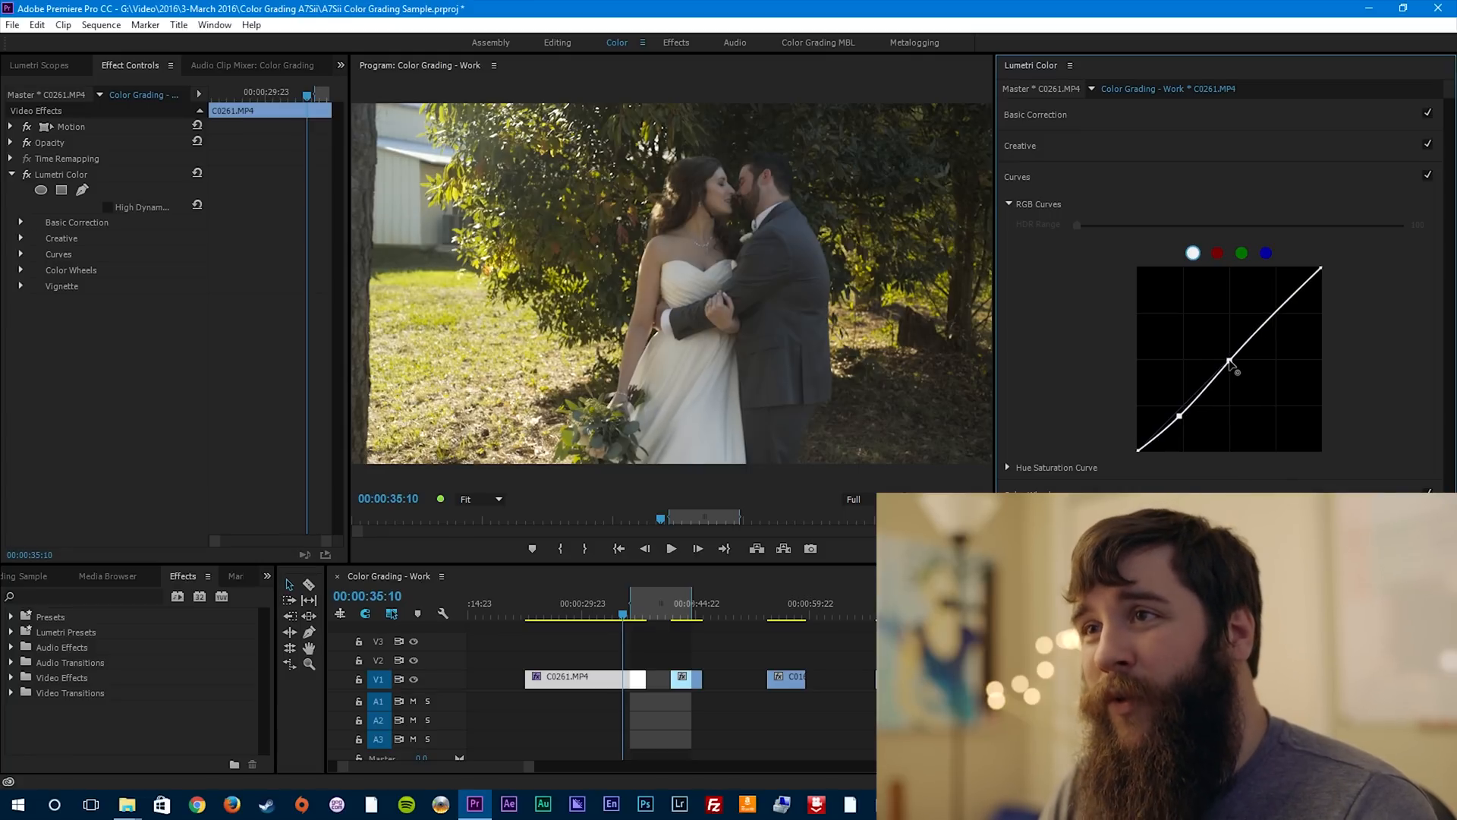
mouse_move(1232, 372)
mouse_down()
mouse_move(1240, 396)
mouse_move(1213, 341)
mouse_move(1224, 365)
mouse_up()
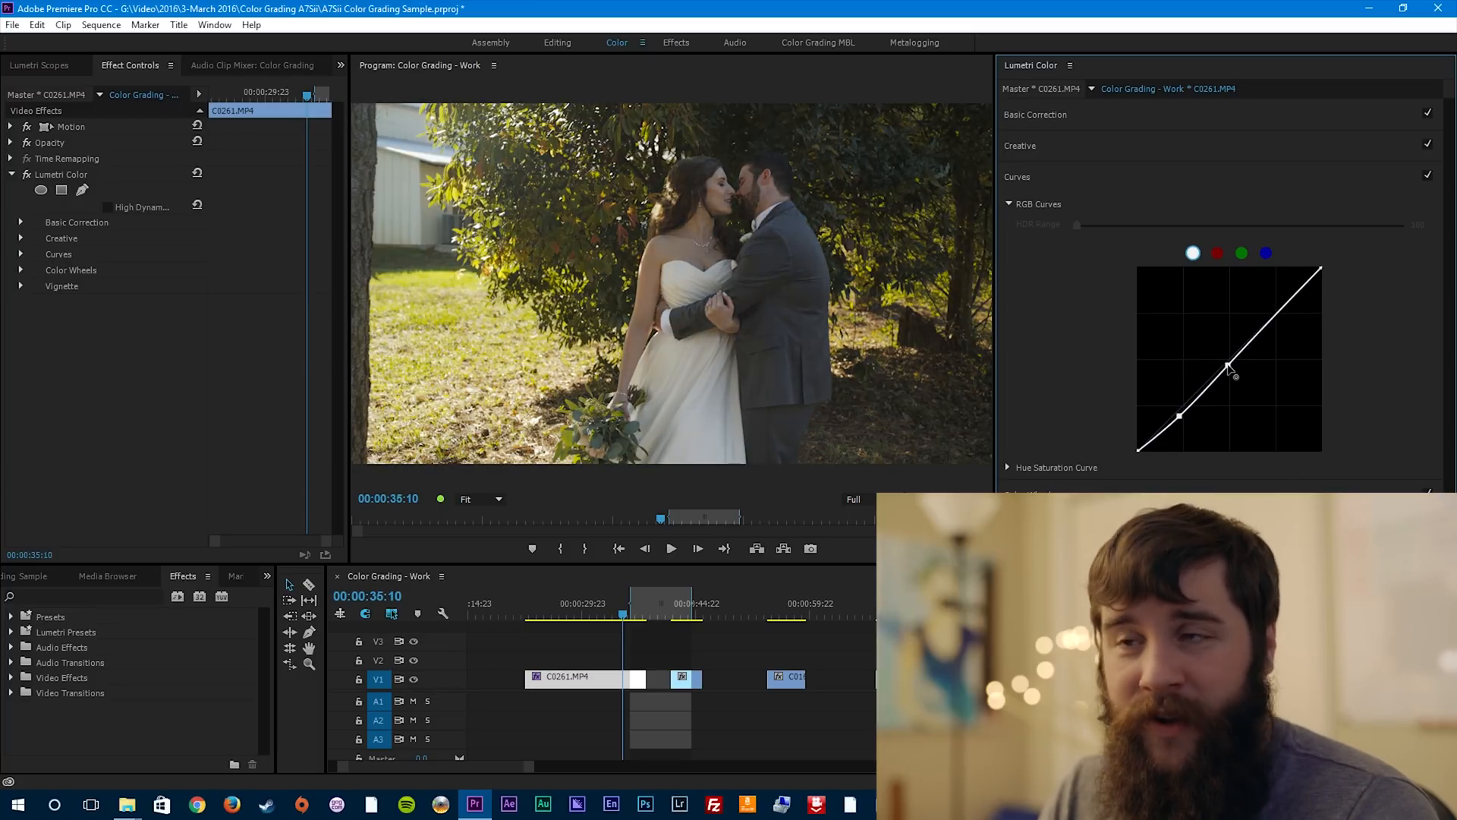
drag(1228, 368, 1223, 353)
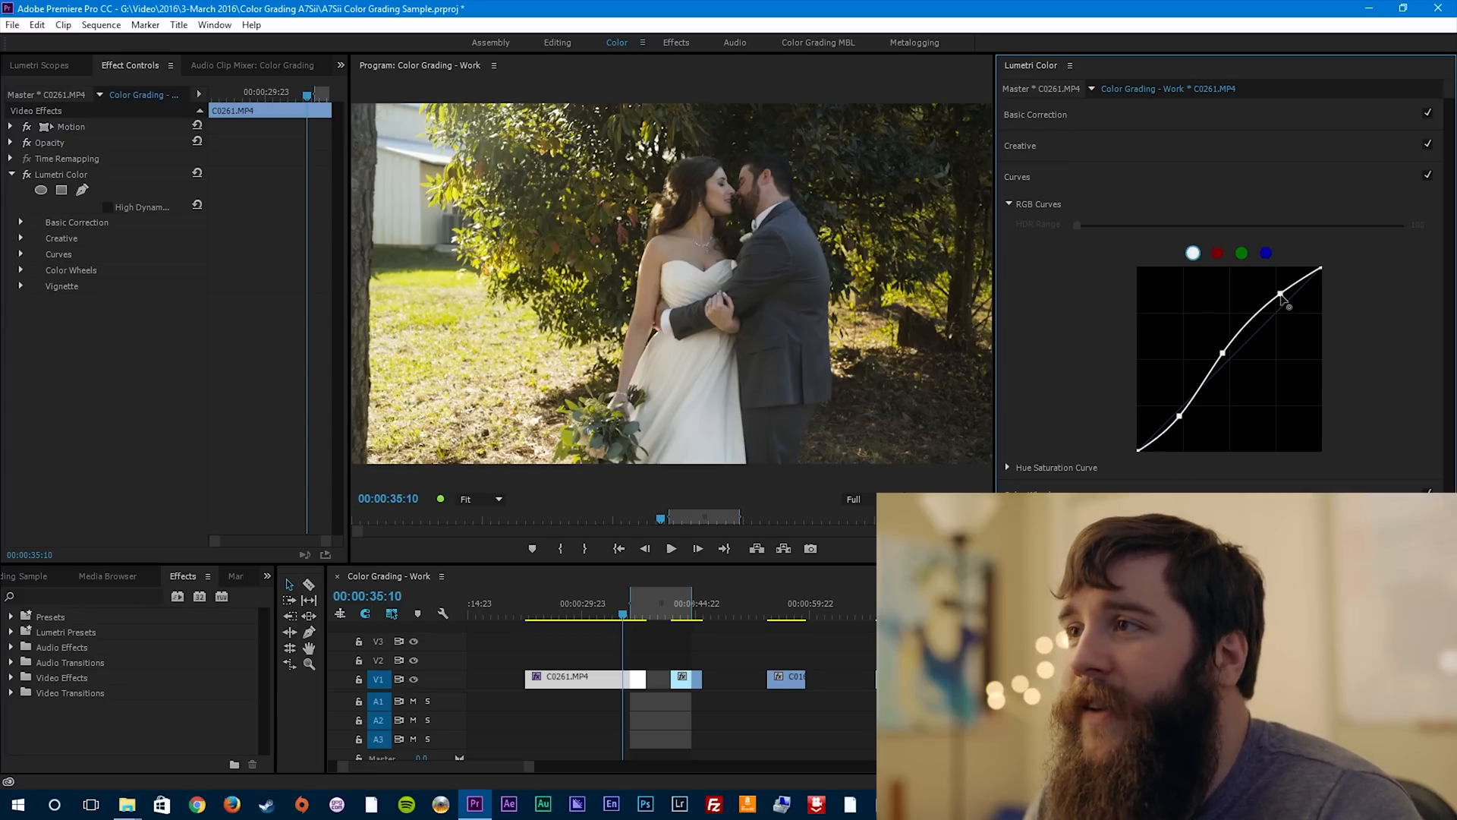
drag(1281, 296, 1287, 303)
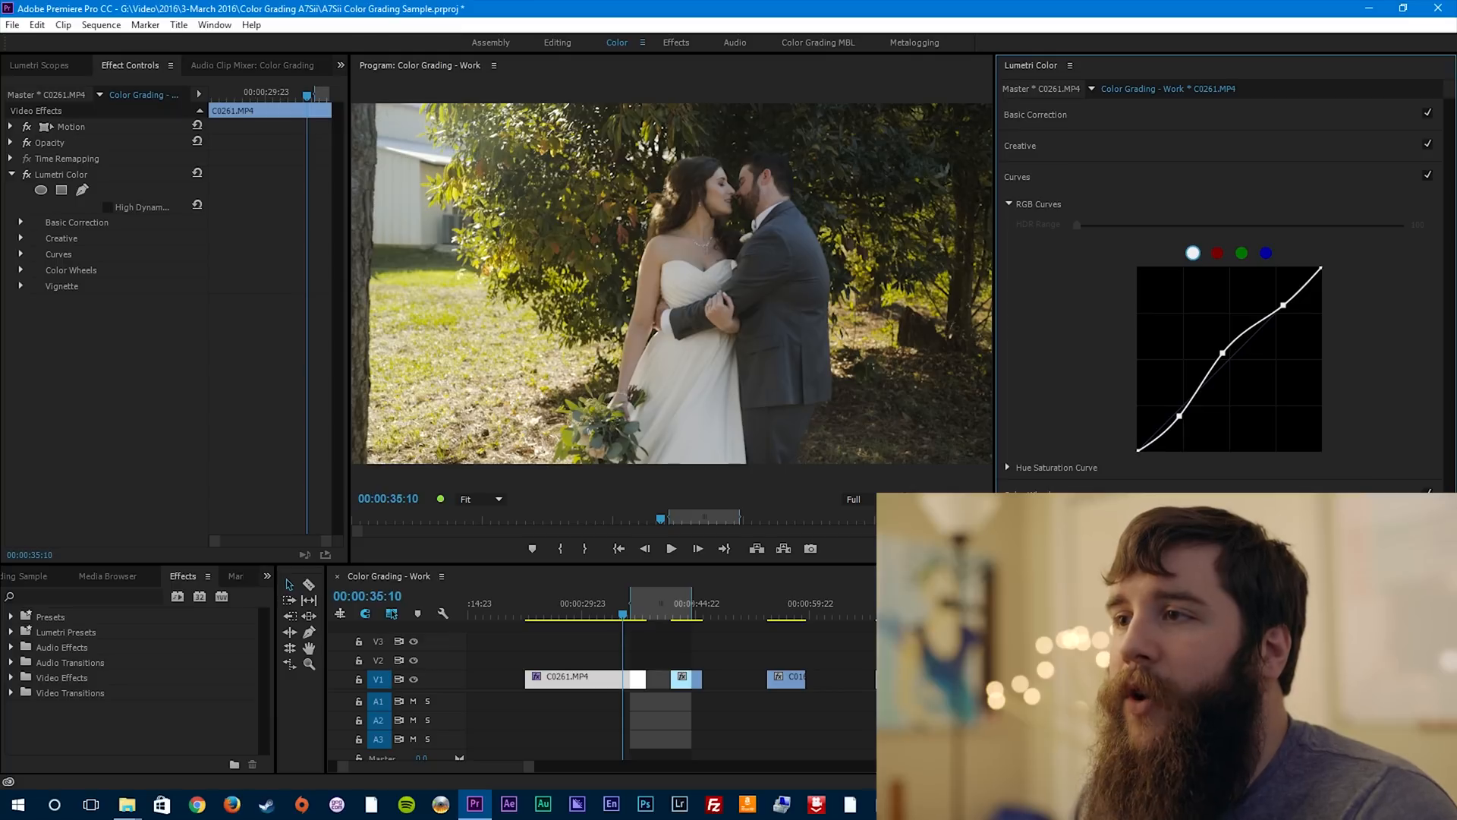
Step: Warm the clip's midtones by shifting the Midtones color wheel slightly toward orange
click(1066, 497)
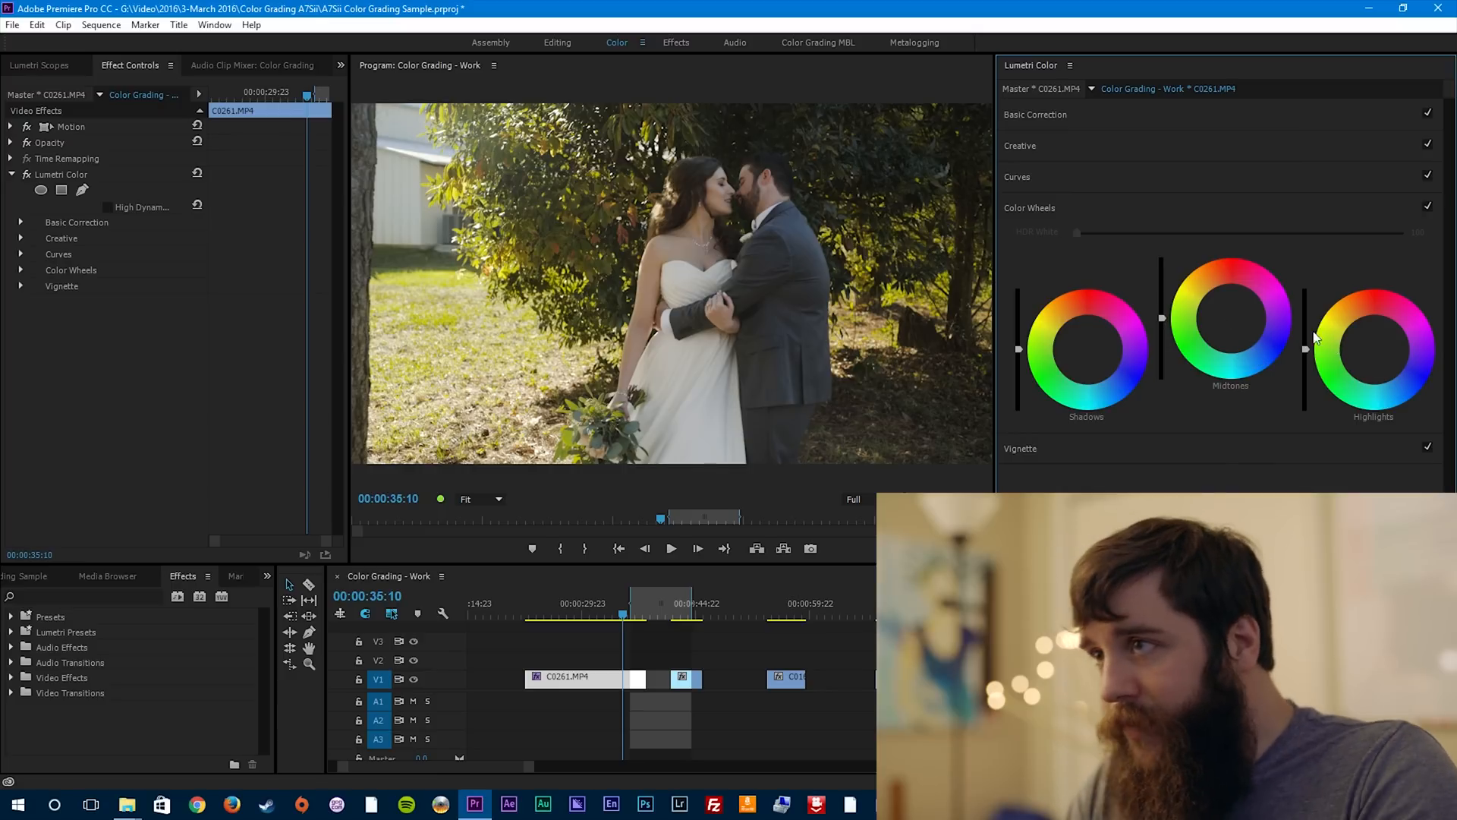
click(1231, 319)
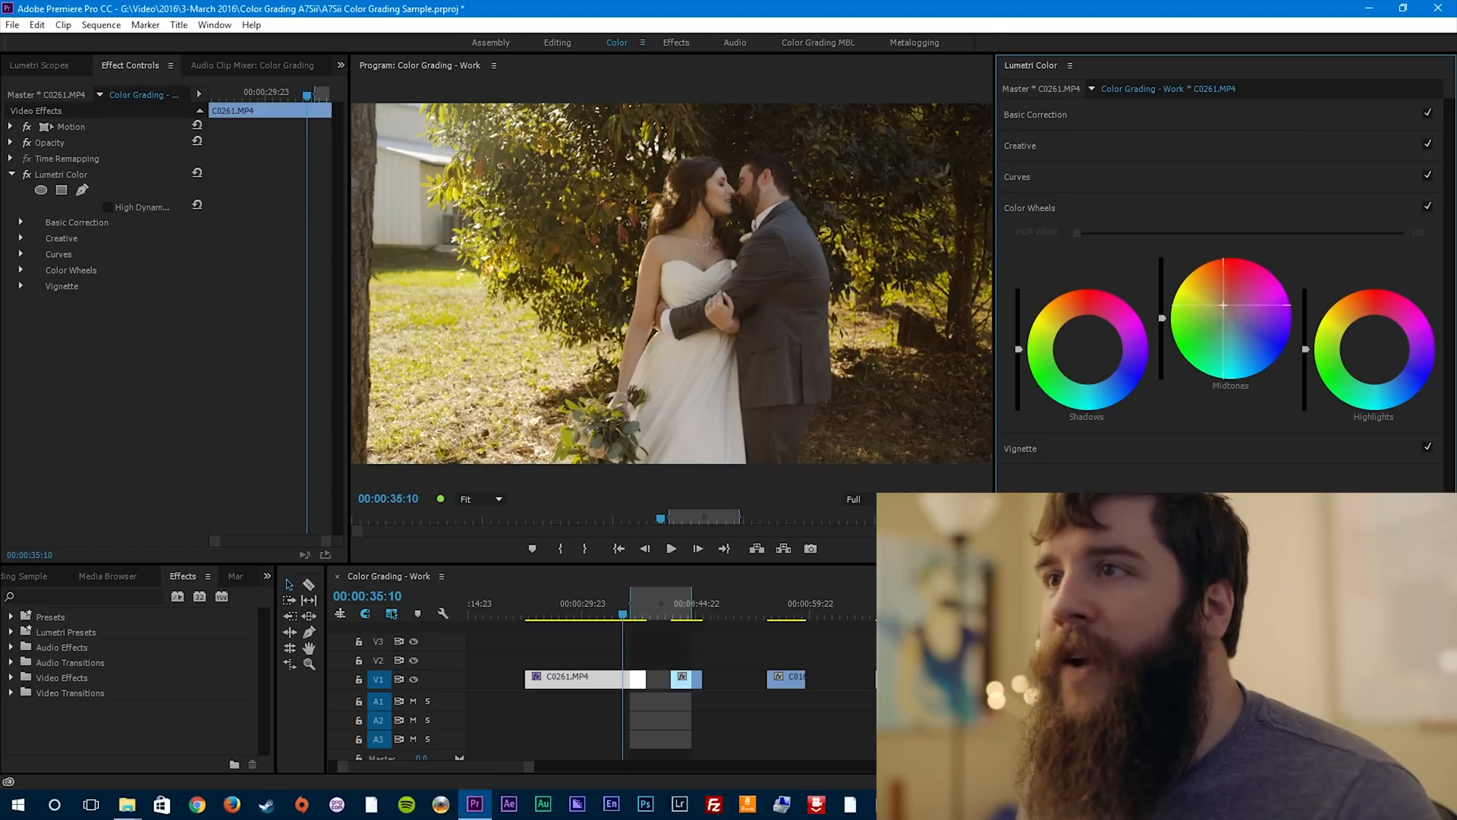
drag(1223, 304, 1227, 308)
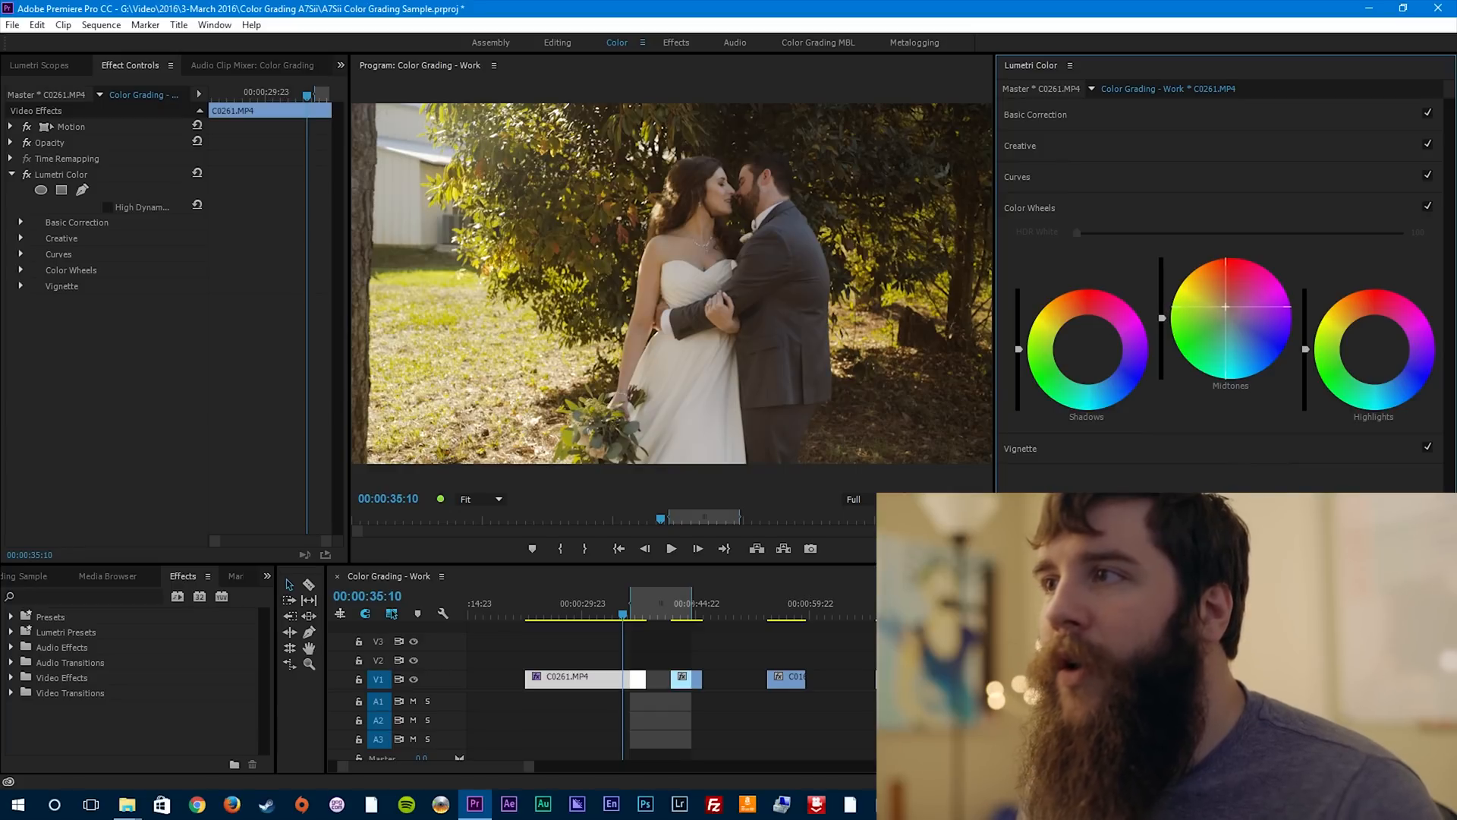
drag(1225, 305, 1213, 280)
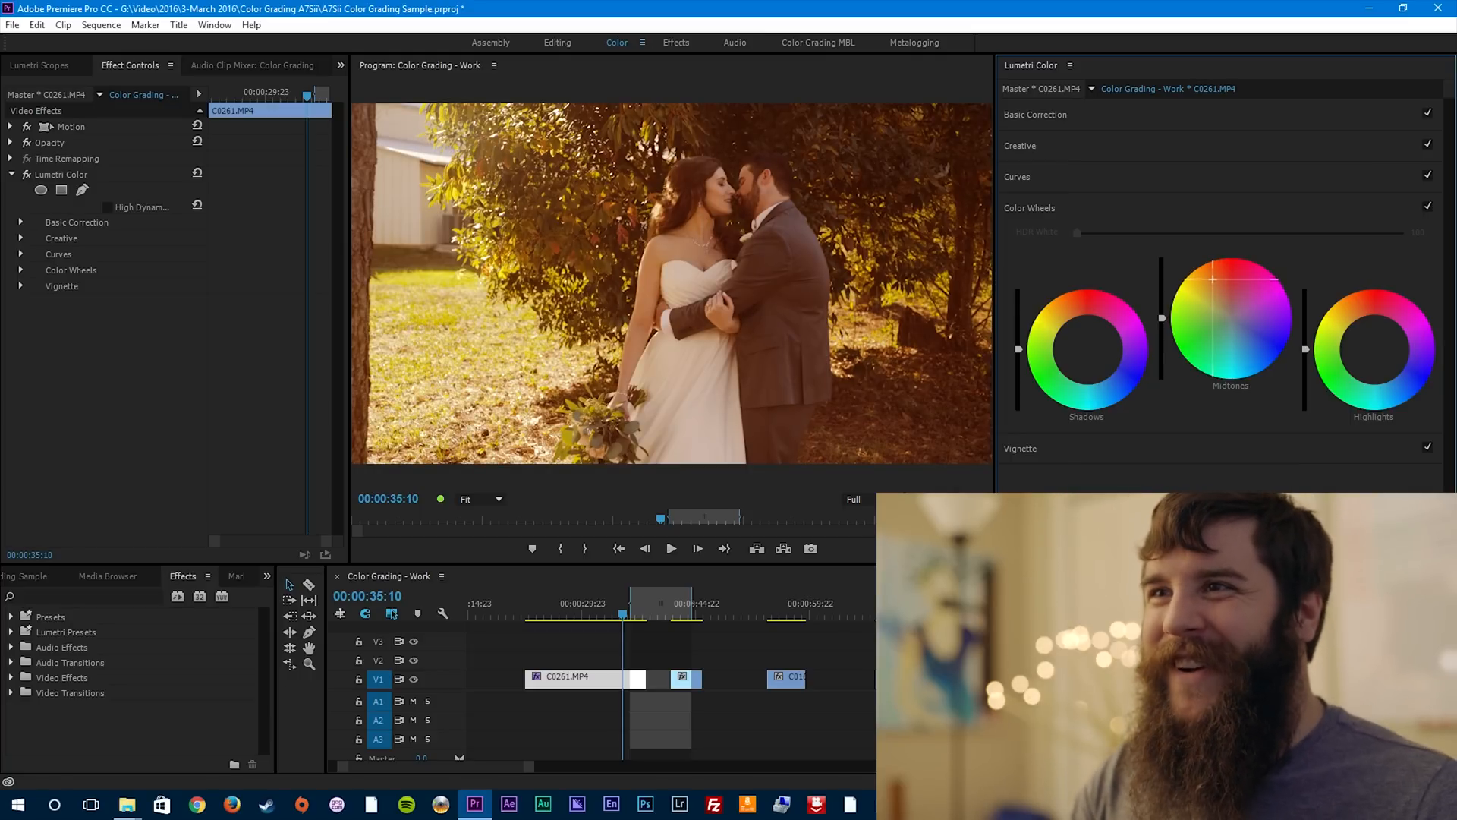
drag(1213, 279, 1224, 303)
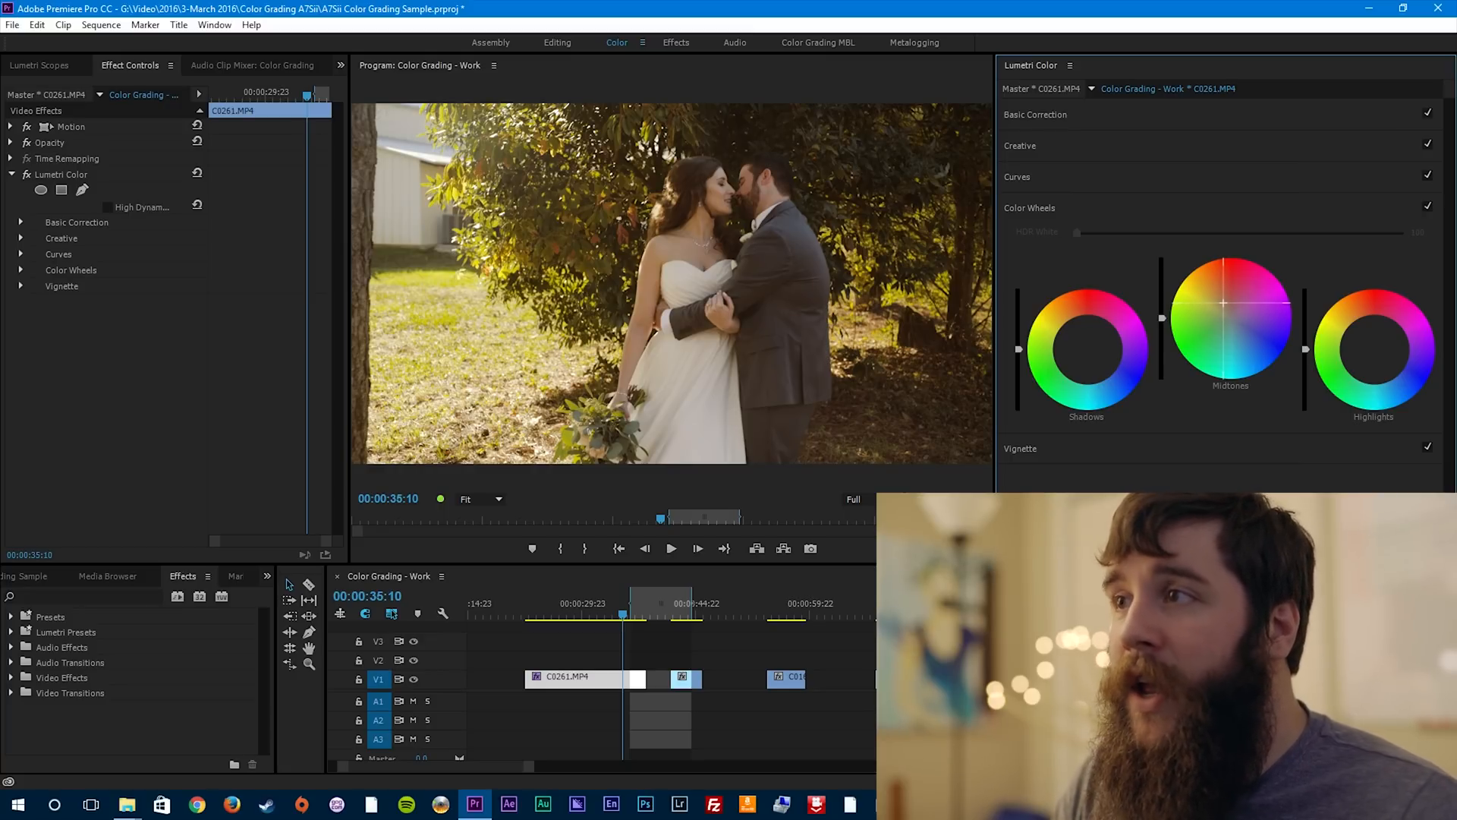
drag(1222, 303, 1221, 299)
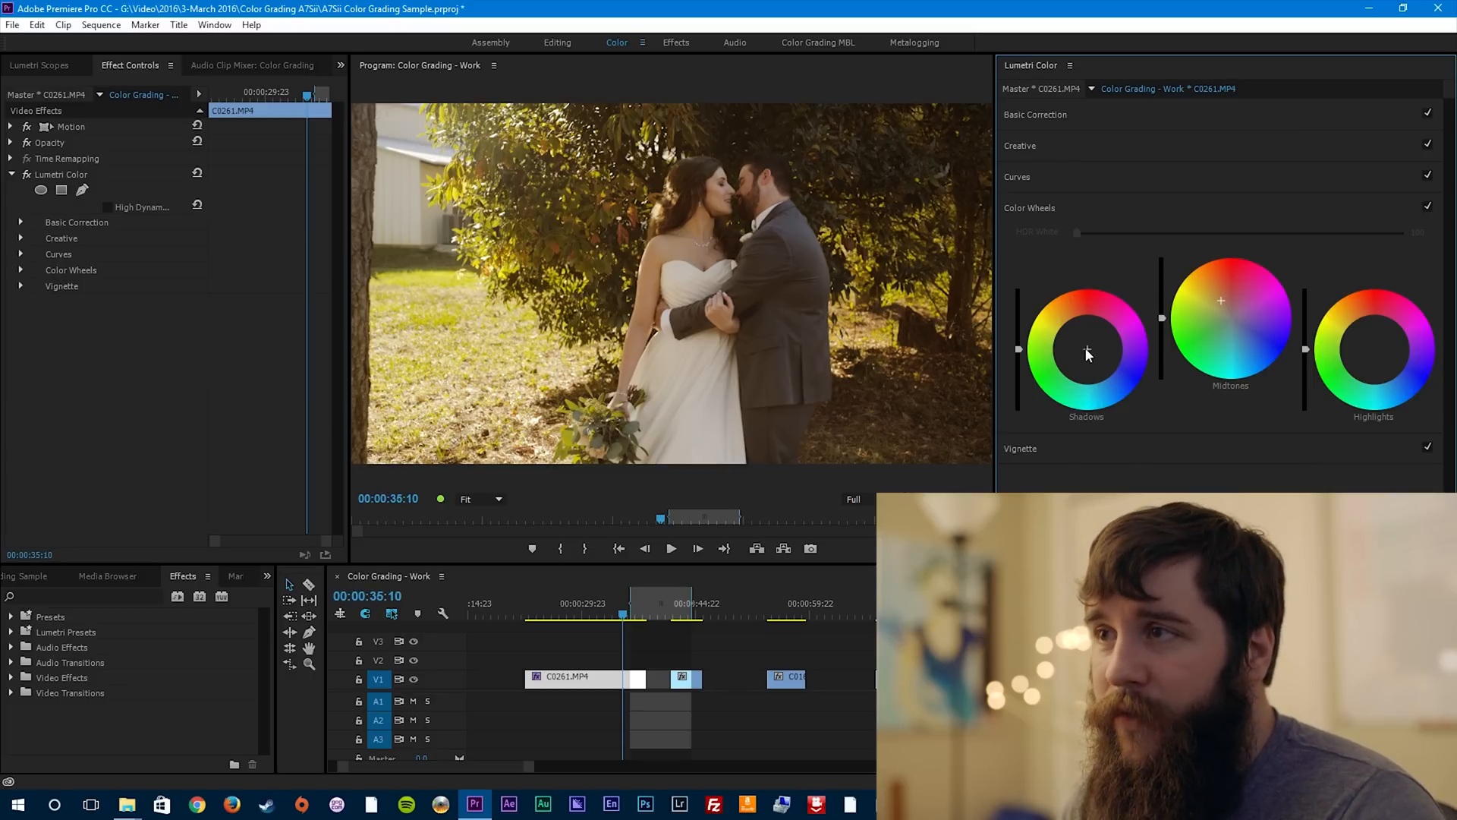
Step: Try a strong red tint in the Shadows color wheel, reset it, and shift the shadows slightly toward blue
drag(1086, 348, 1088, 309)
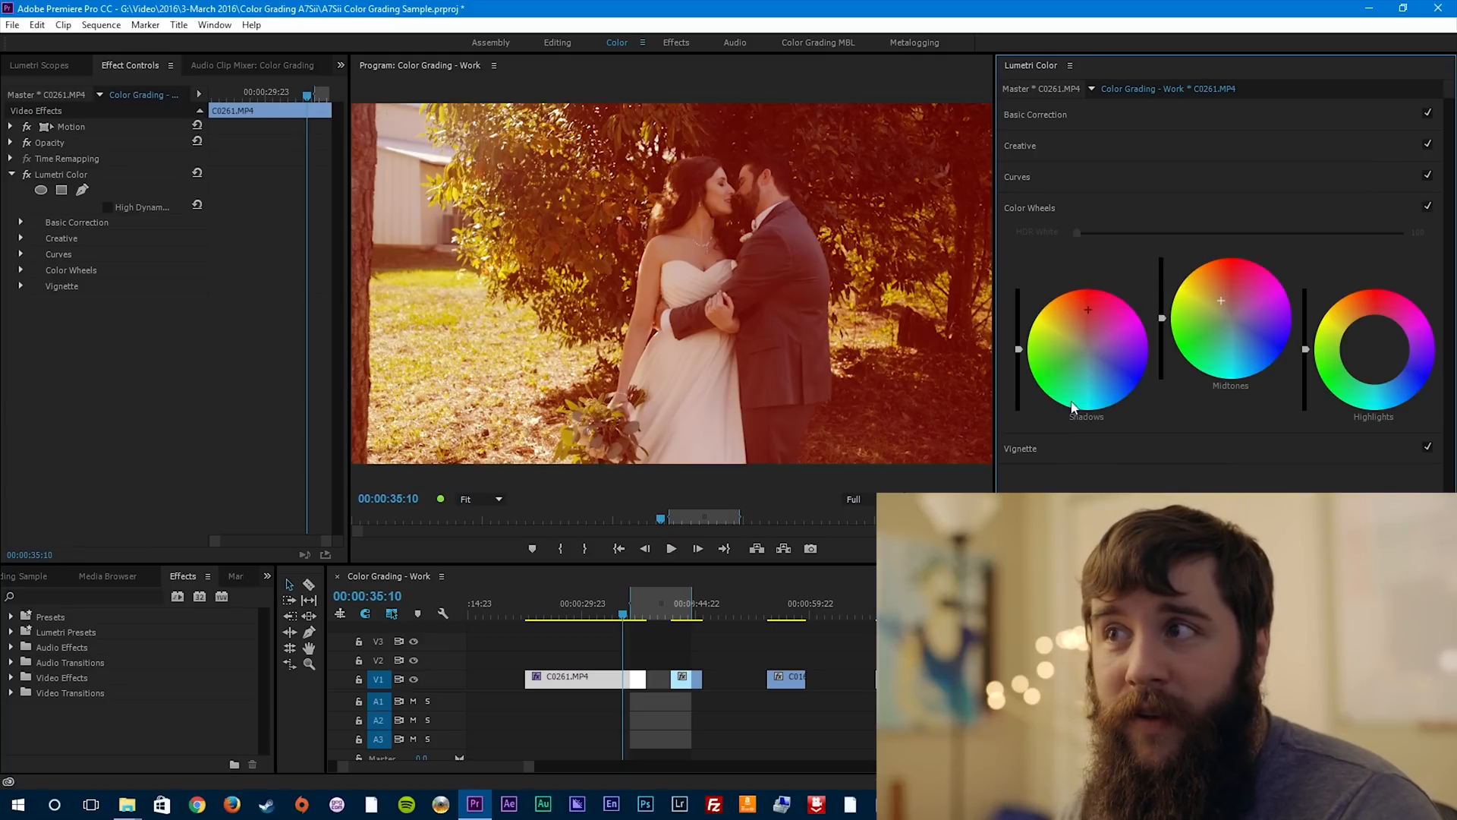
double_click(1082, 343)
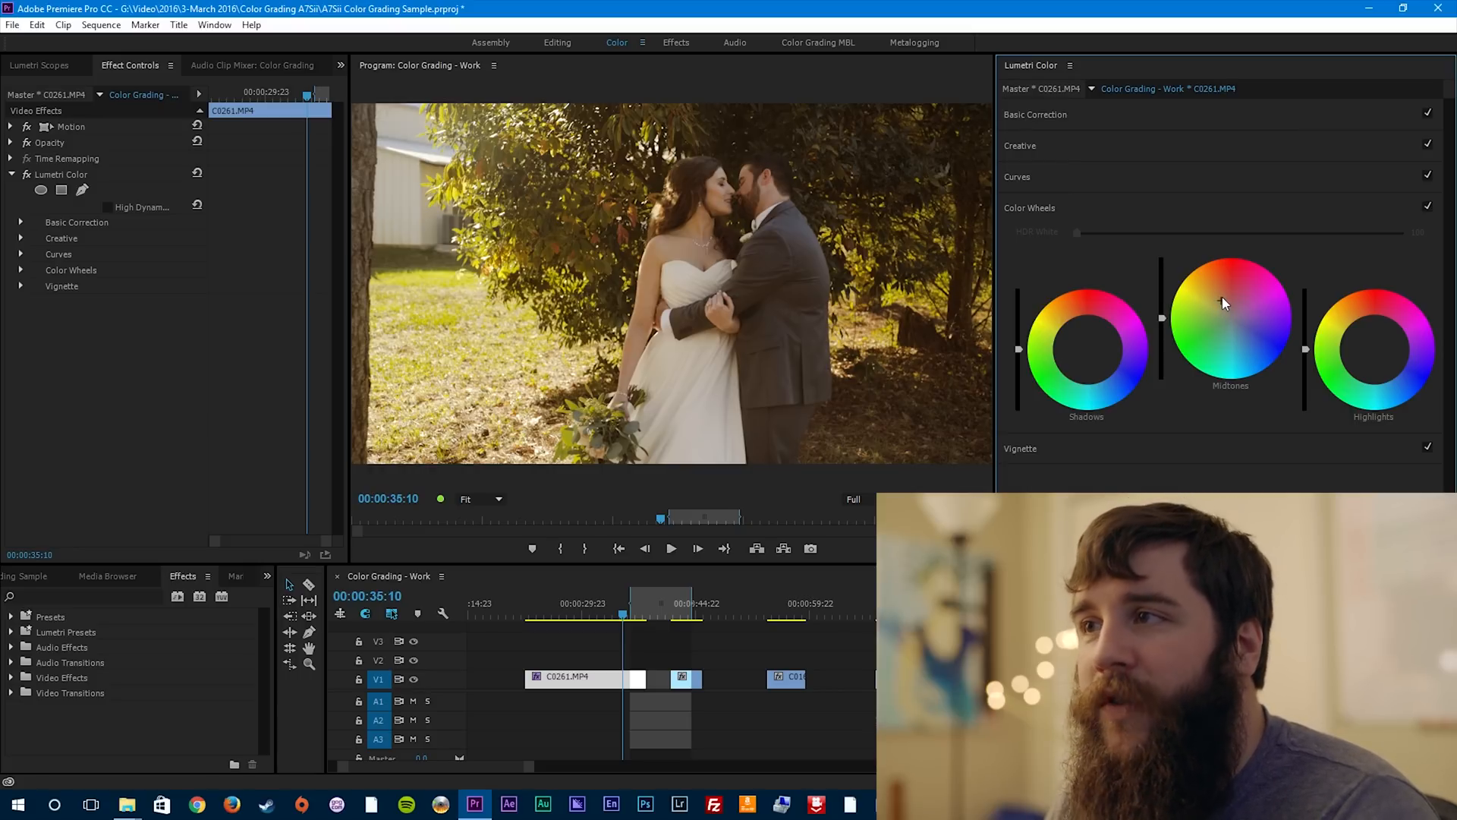
click(1086, 347)
drag(1089, 350, 1093, 355)
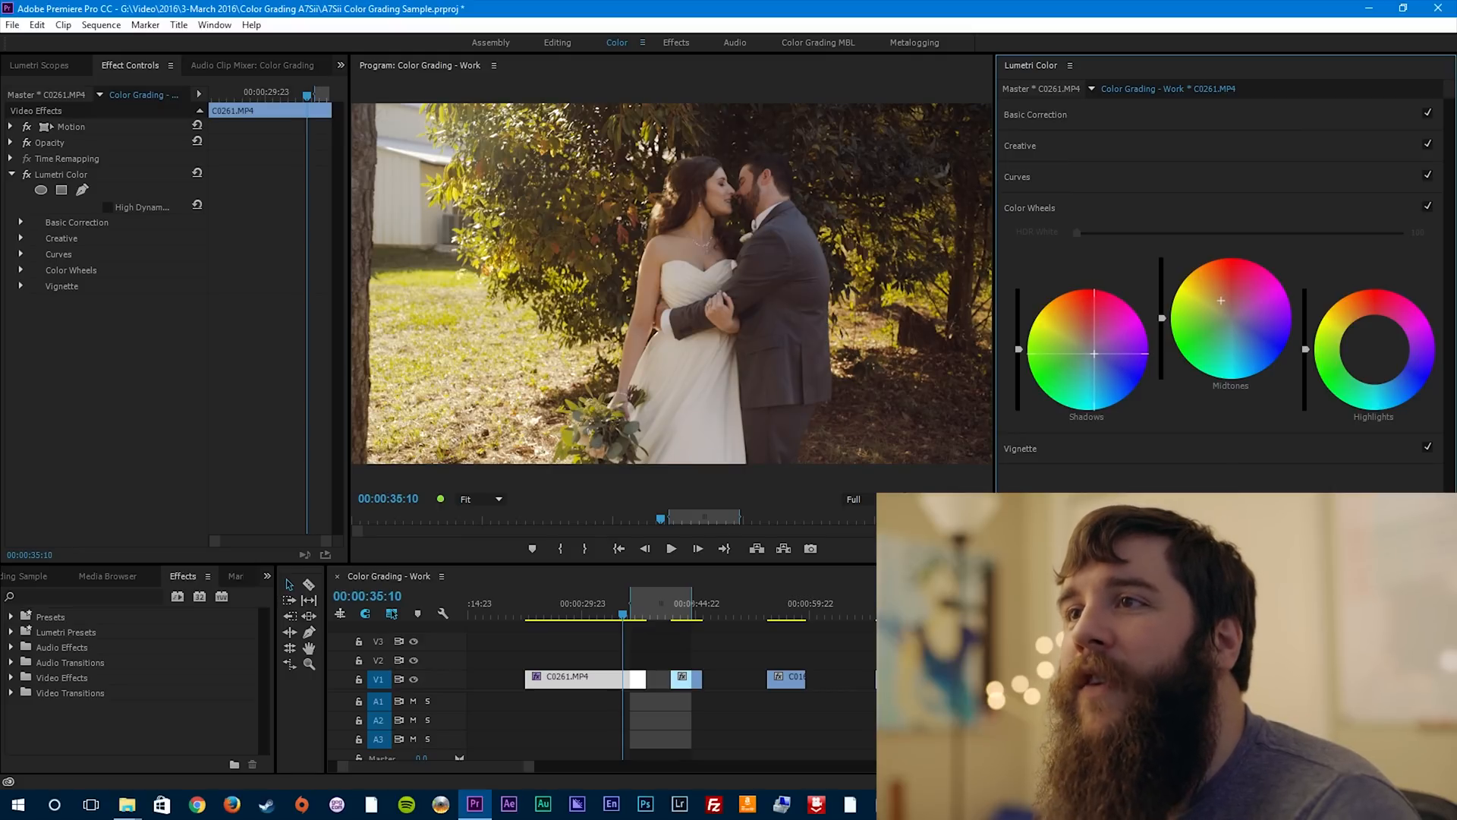
drag(1095, 355, 1095, 355)
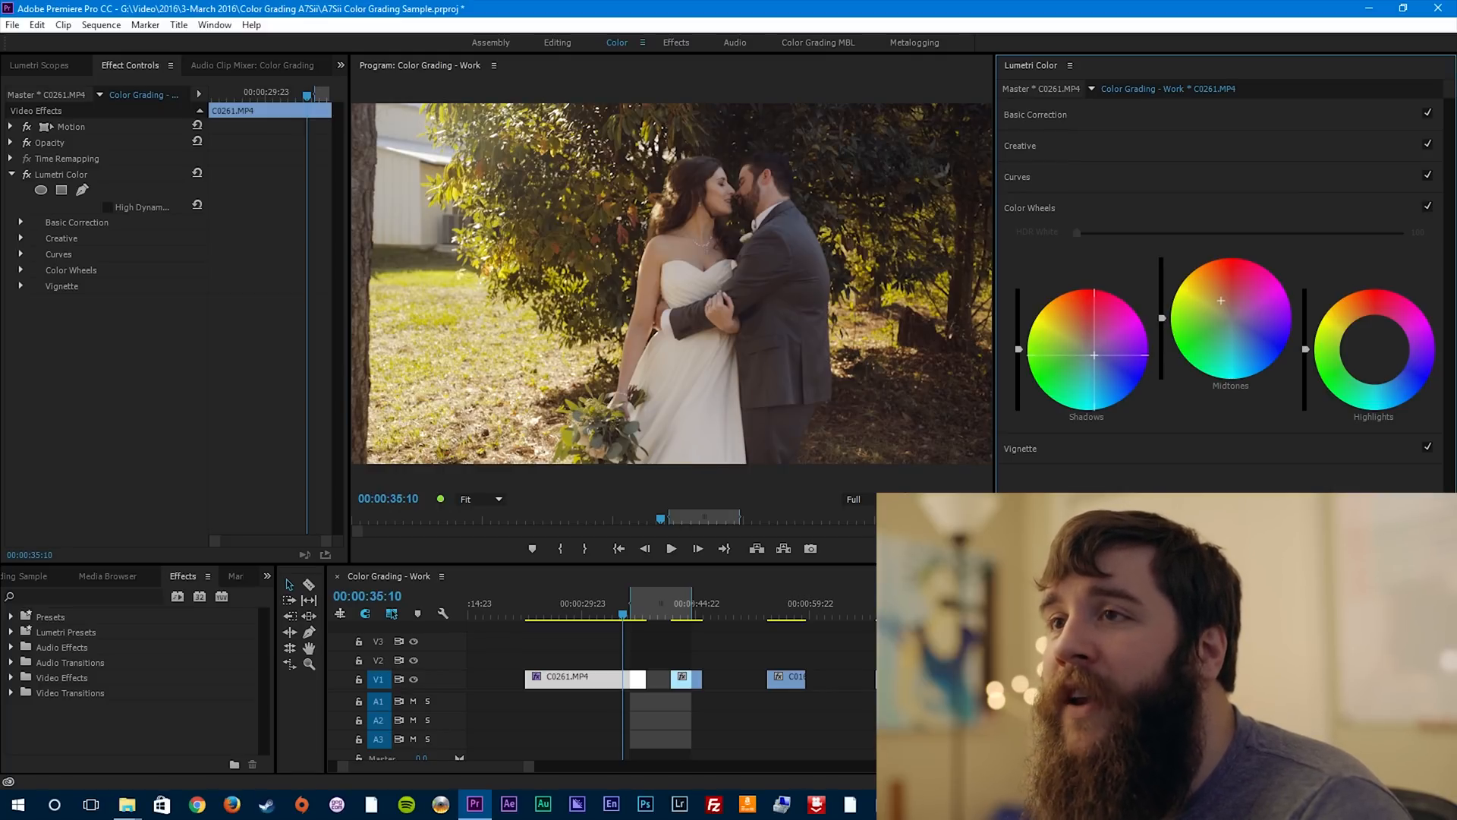
Step: Try a blue shift in the Highlights color wheel, reset it, and move the highlights slightly toward red
mouse_move(1375, 349)
mouse_down()
mouse_move(1394, 352)
mouse_move(1355, 340)
mouse_move(1388, 363)
mouse_up()
double_click(1376, 357)
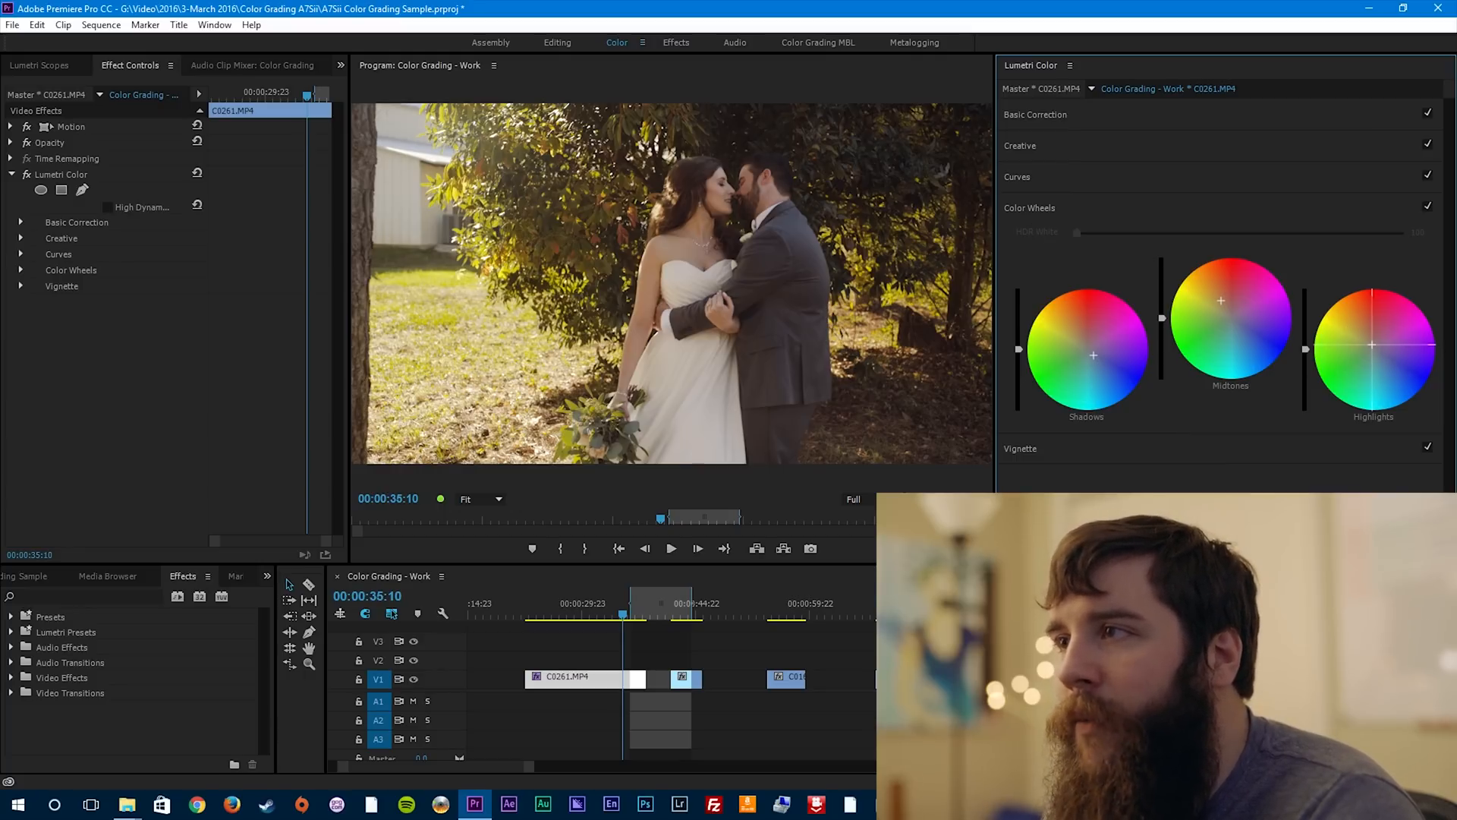
drag(1371, 343, 1372, 338)
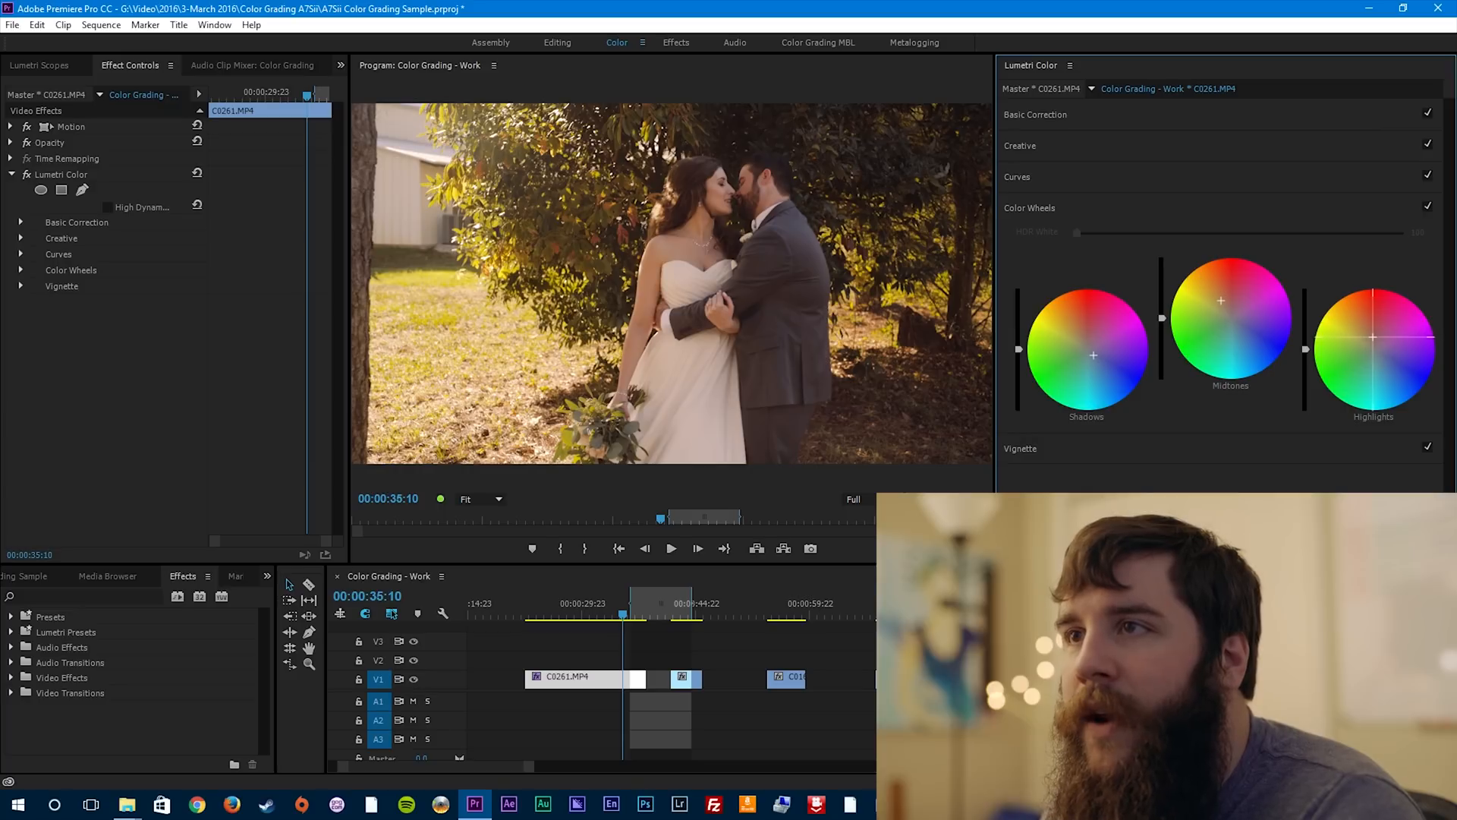
drag(1373, 337, 1373, 334)
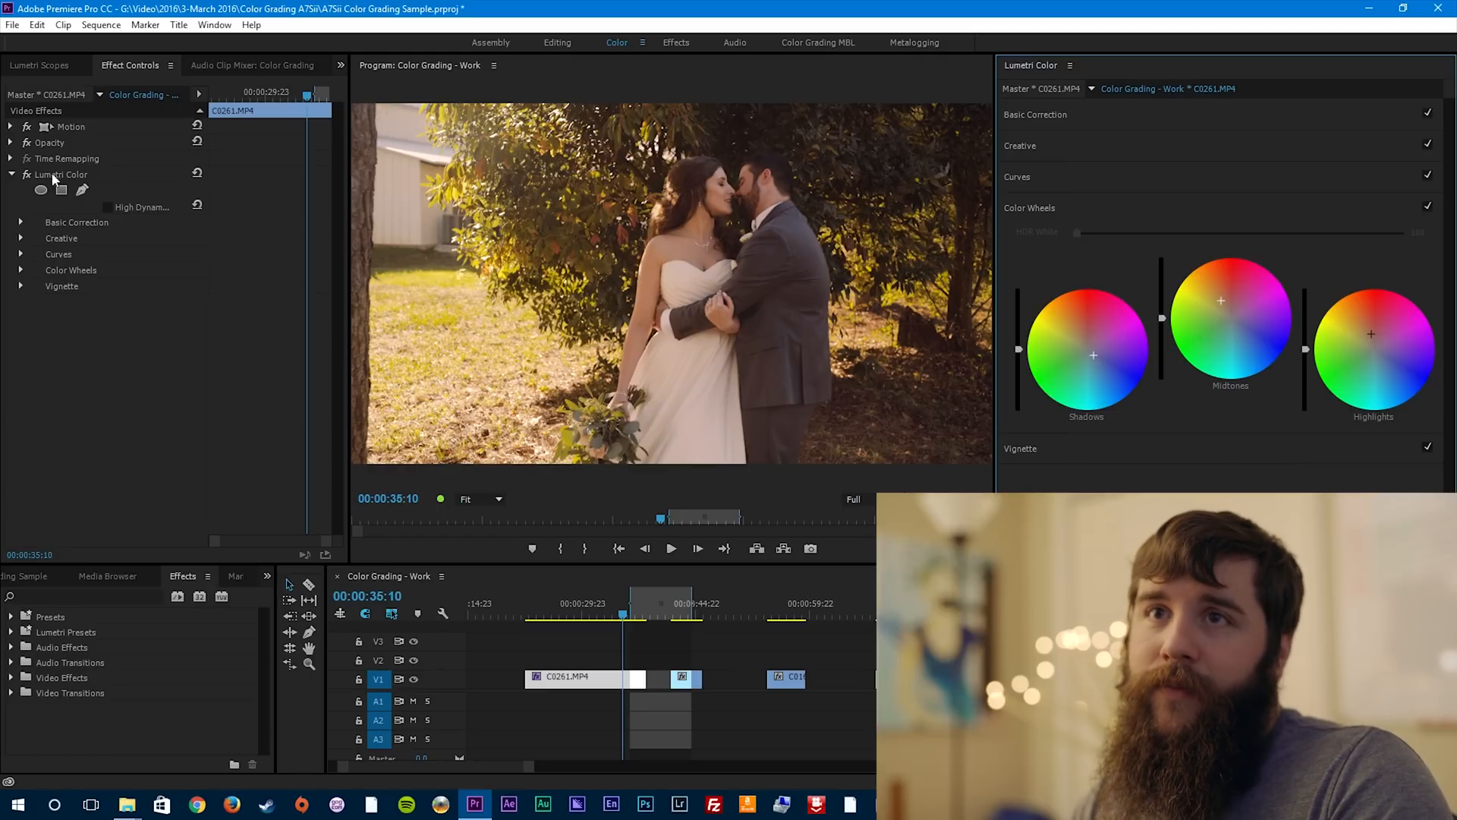
Step: Compare the clip with and without its grade by switching the Lumetri Color effect off and on
click(28, 174)
click(29, 173)
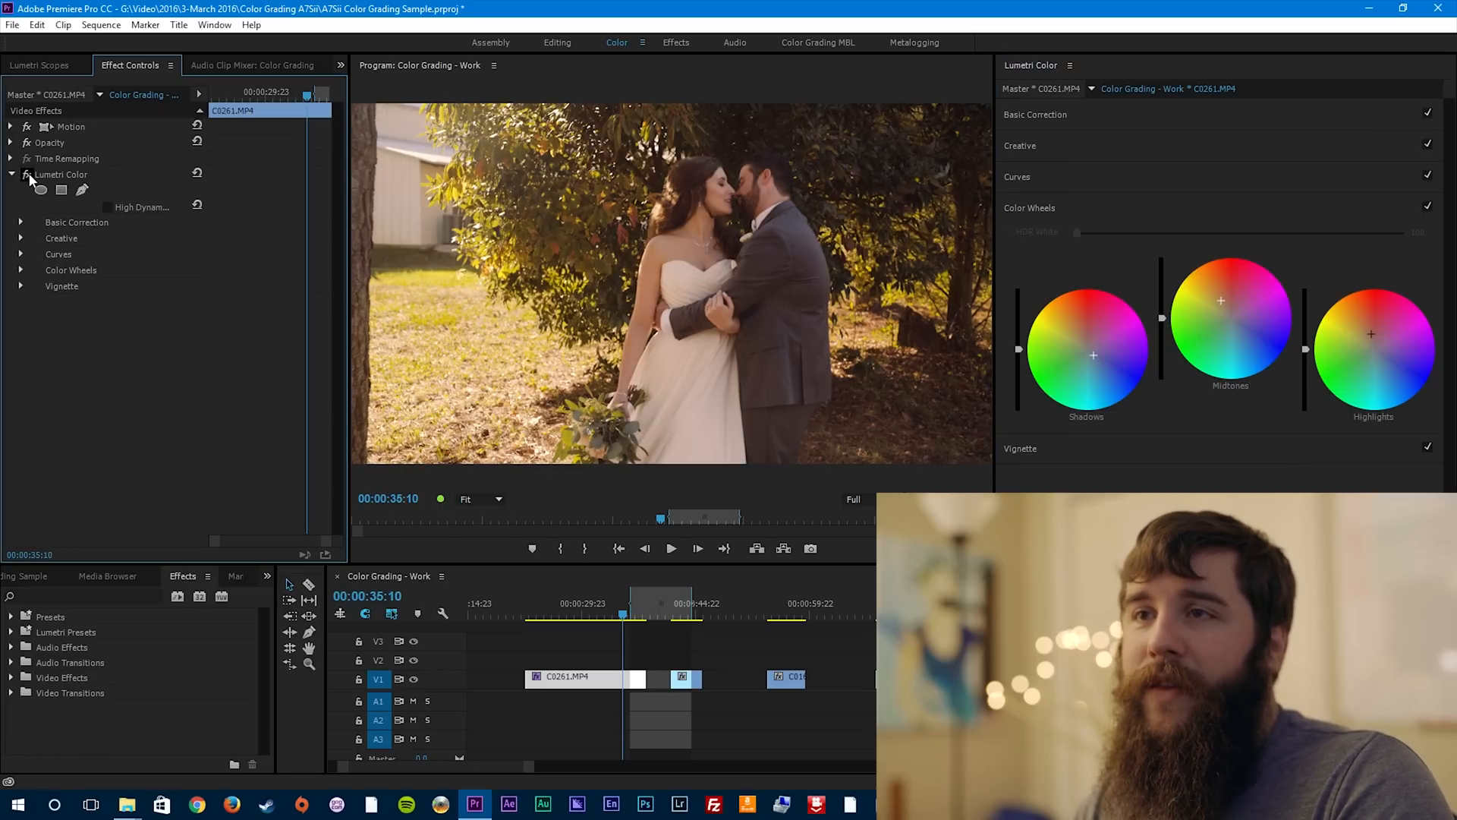
click(29, 173)
click(29, 173)
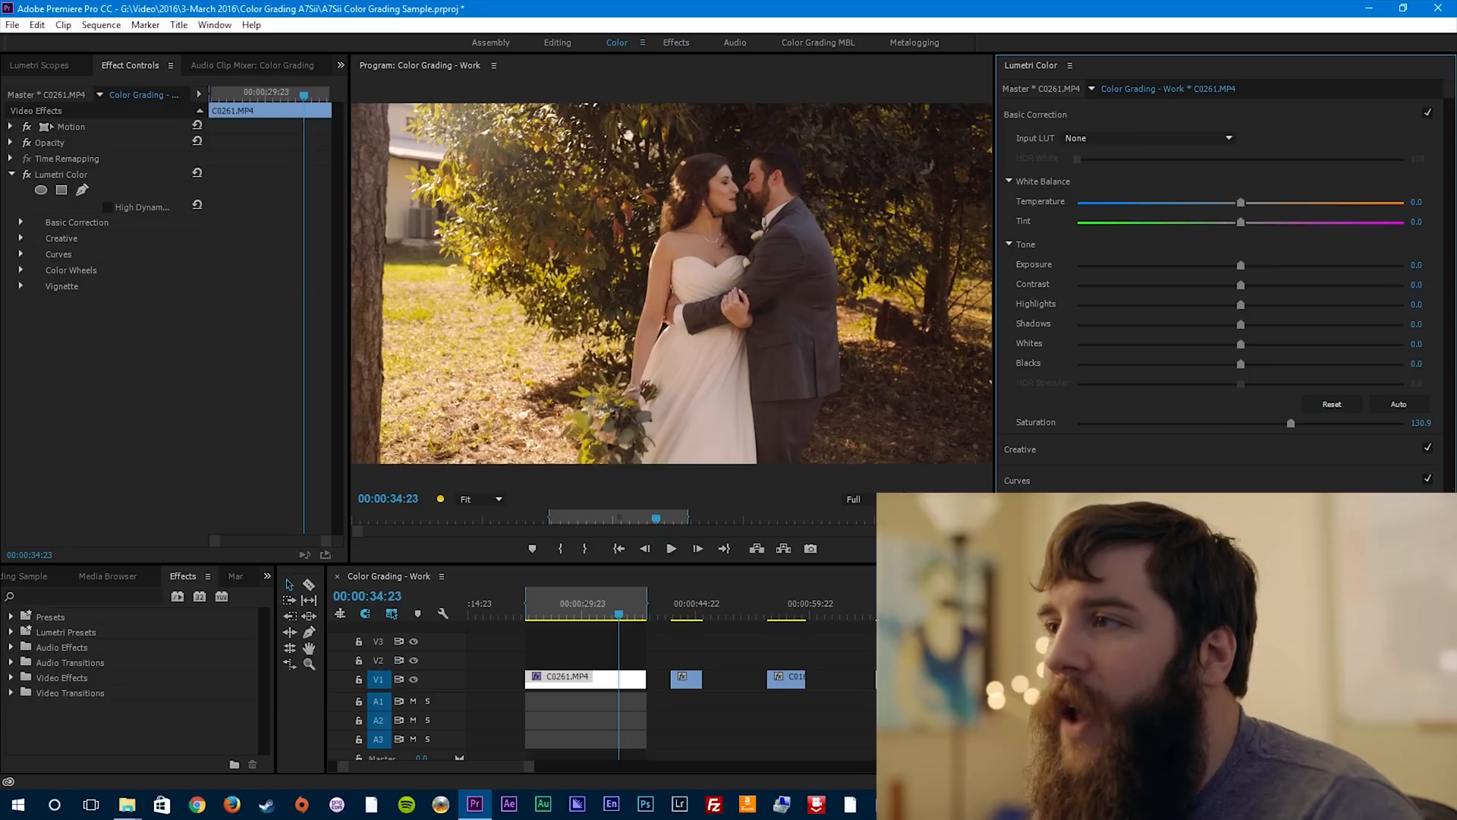
Step: Set the clip's saturation to 139.7 and render the sequence's marked in-to-out range
drag(1291, 424, 1306, 429)
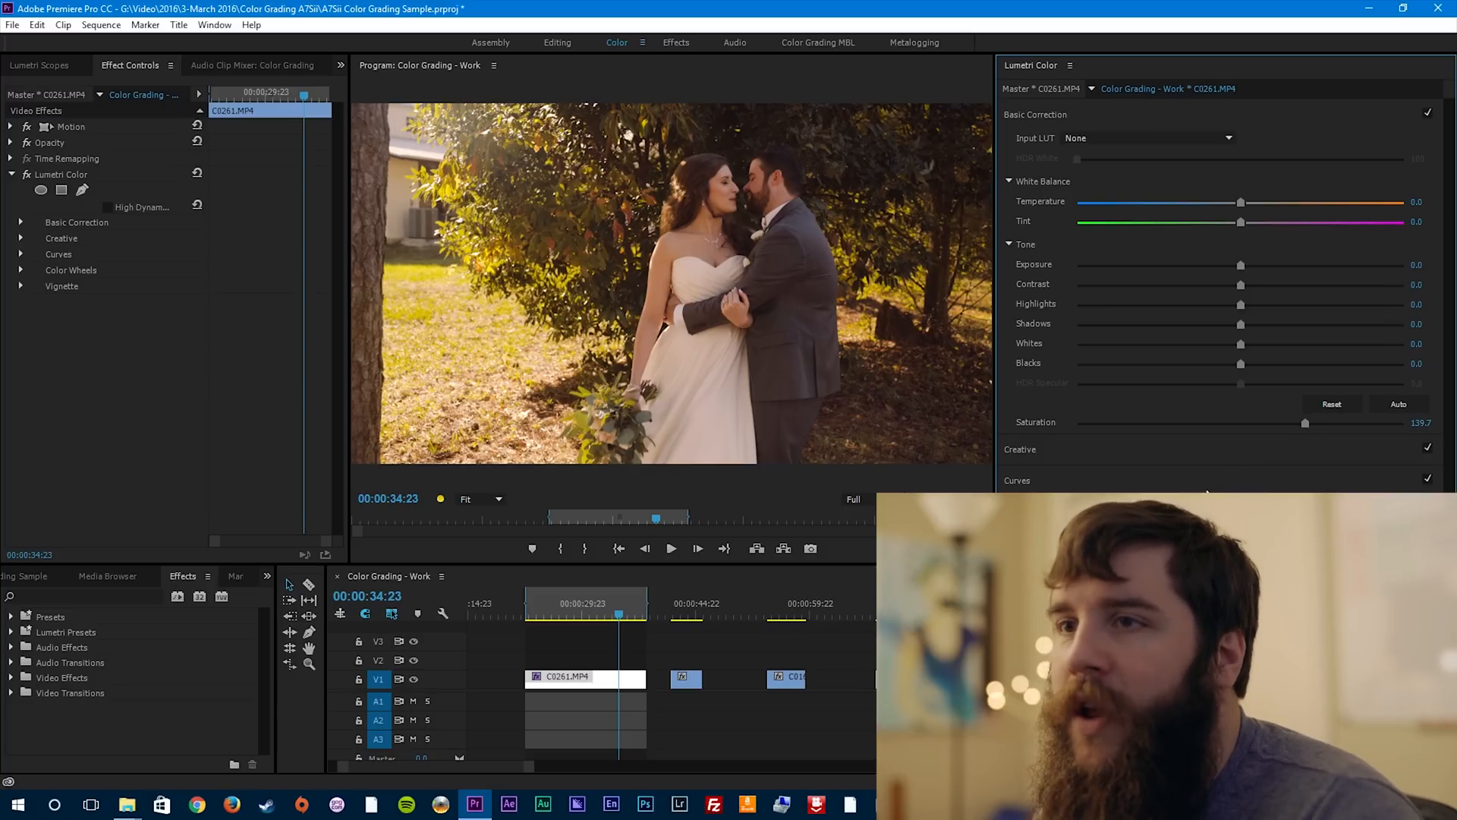
click(101, 24)
click(114, 95)
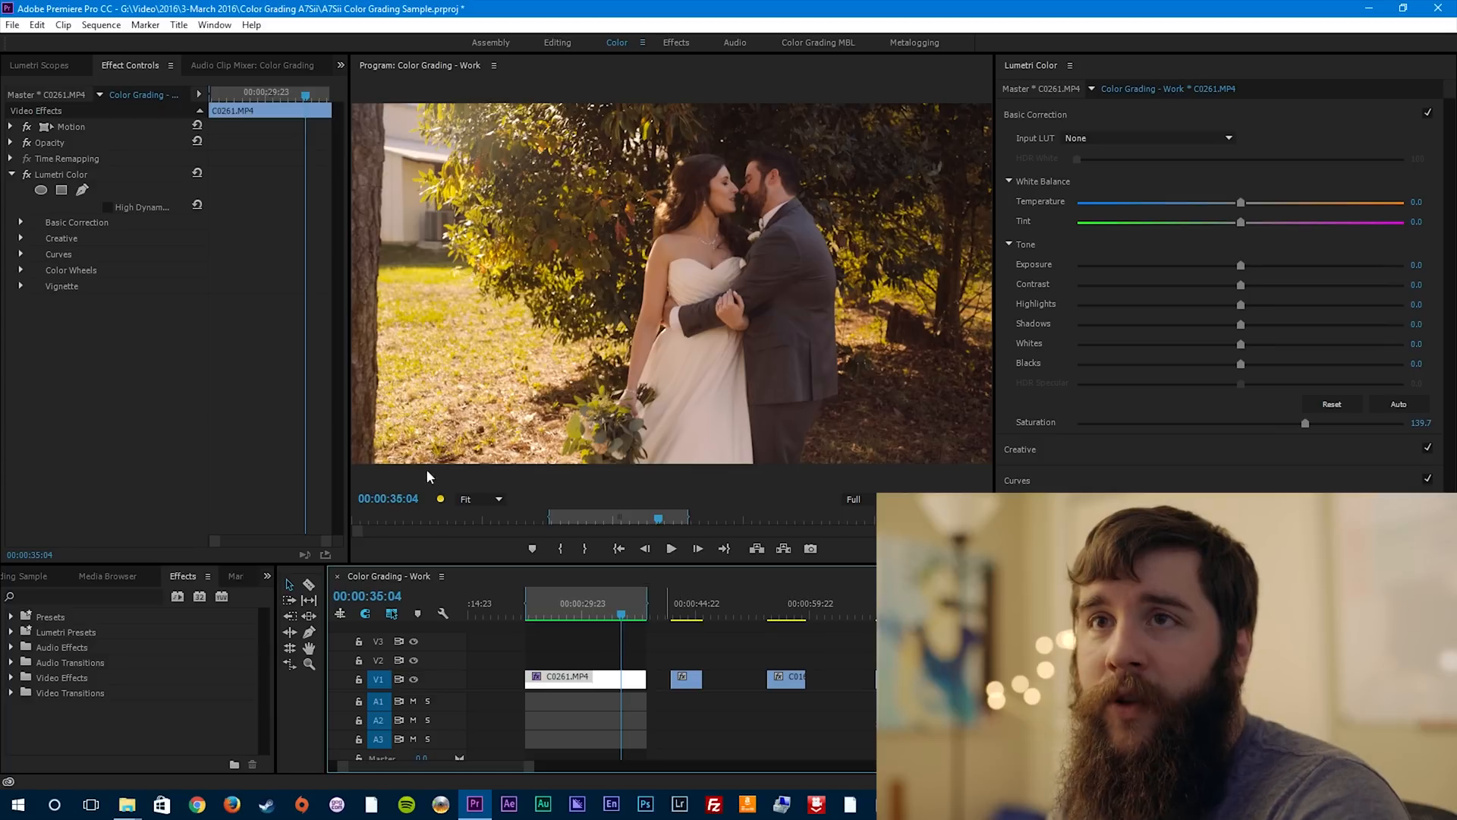
Step: Copy the Lumetri Color effect from C0261.MP4 and paste it onto the C0267.MP4 clip
click(71, 178)
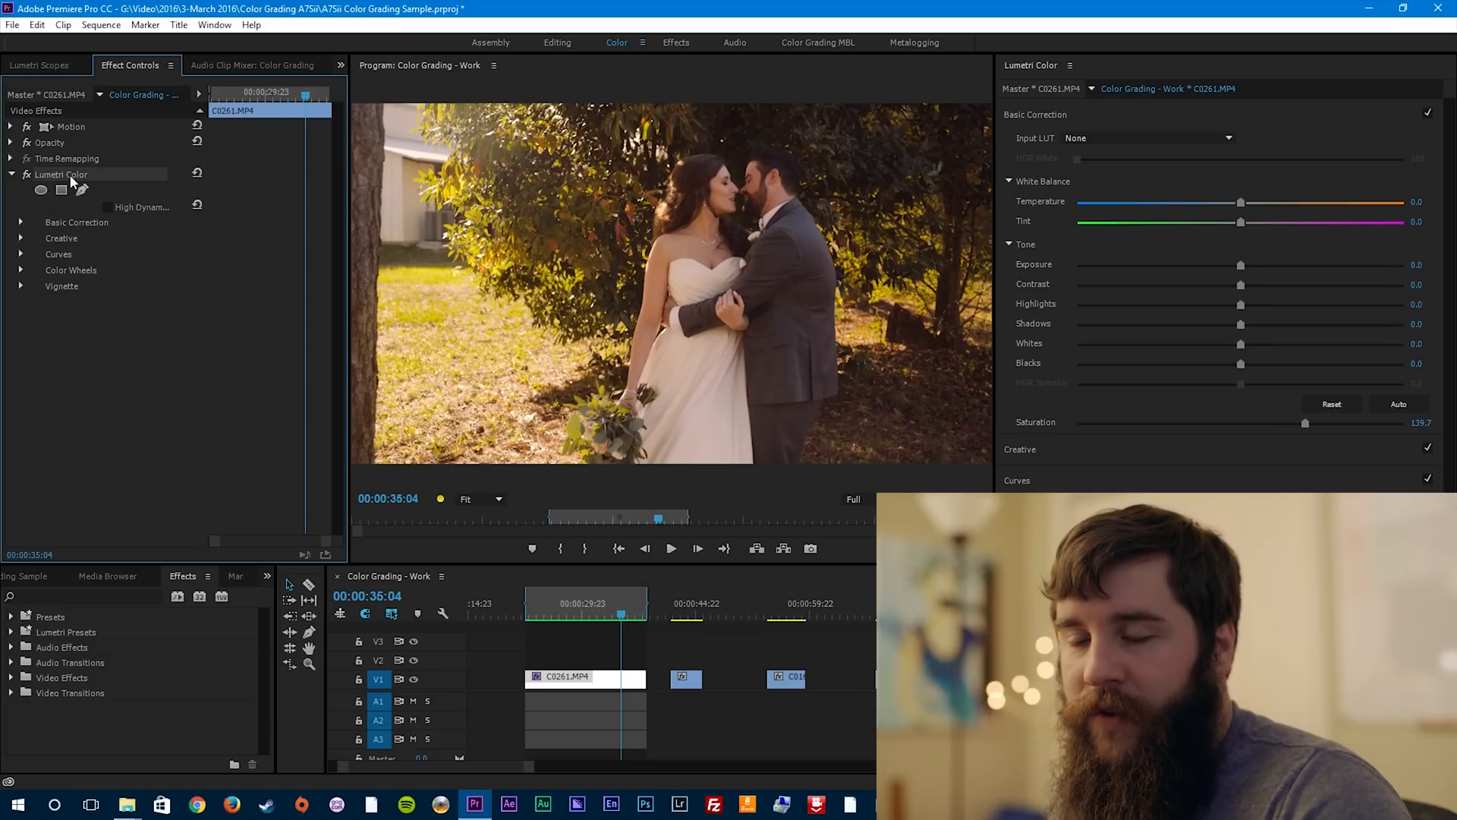
right_click(72, 179)
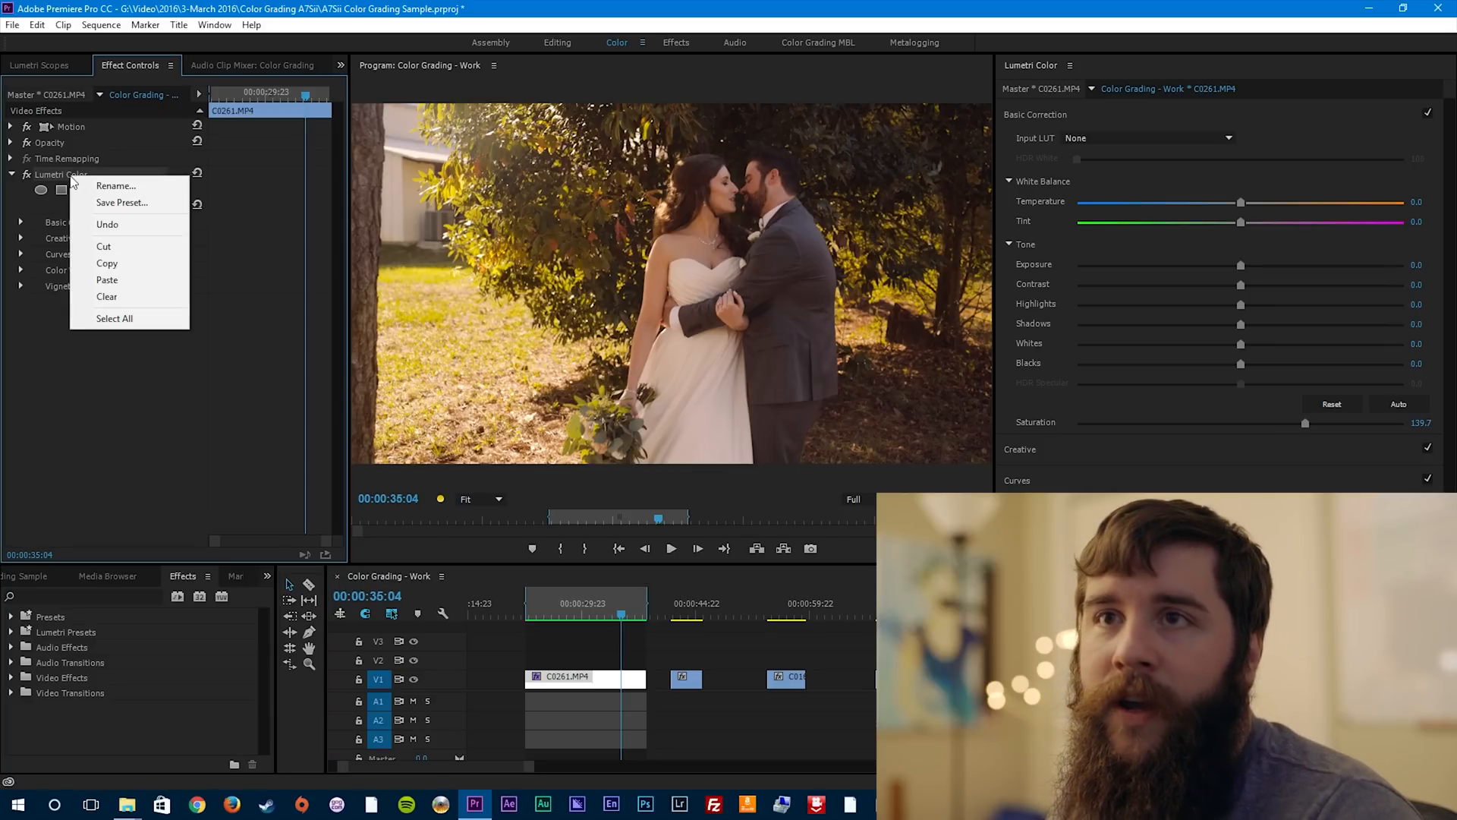
click(97, 264)
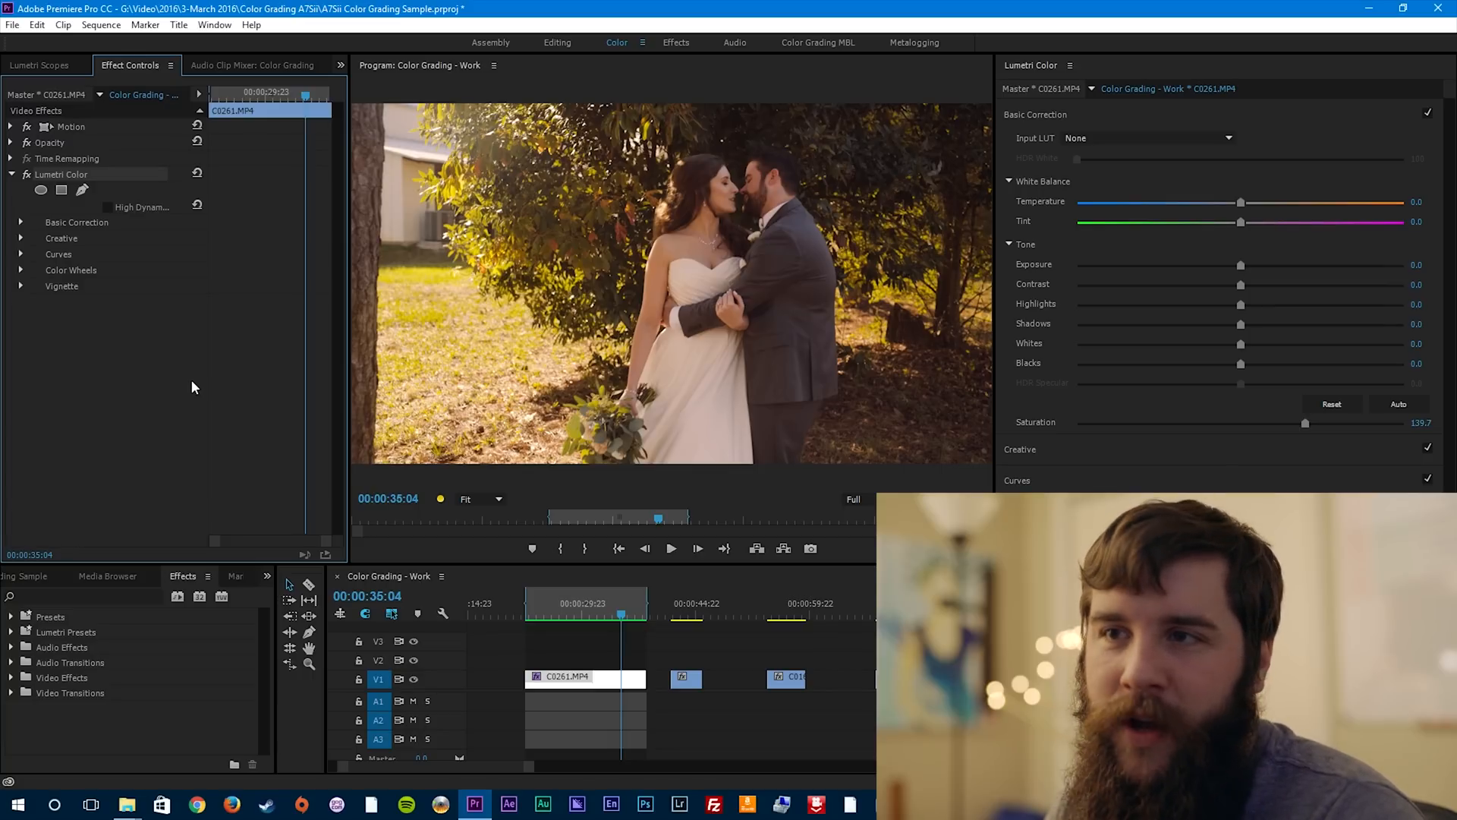
click(693, 618)
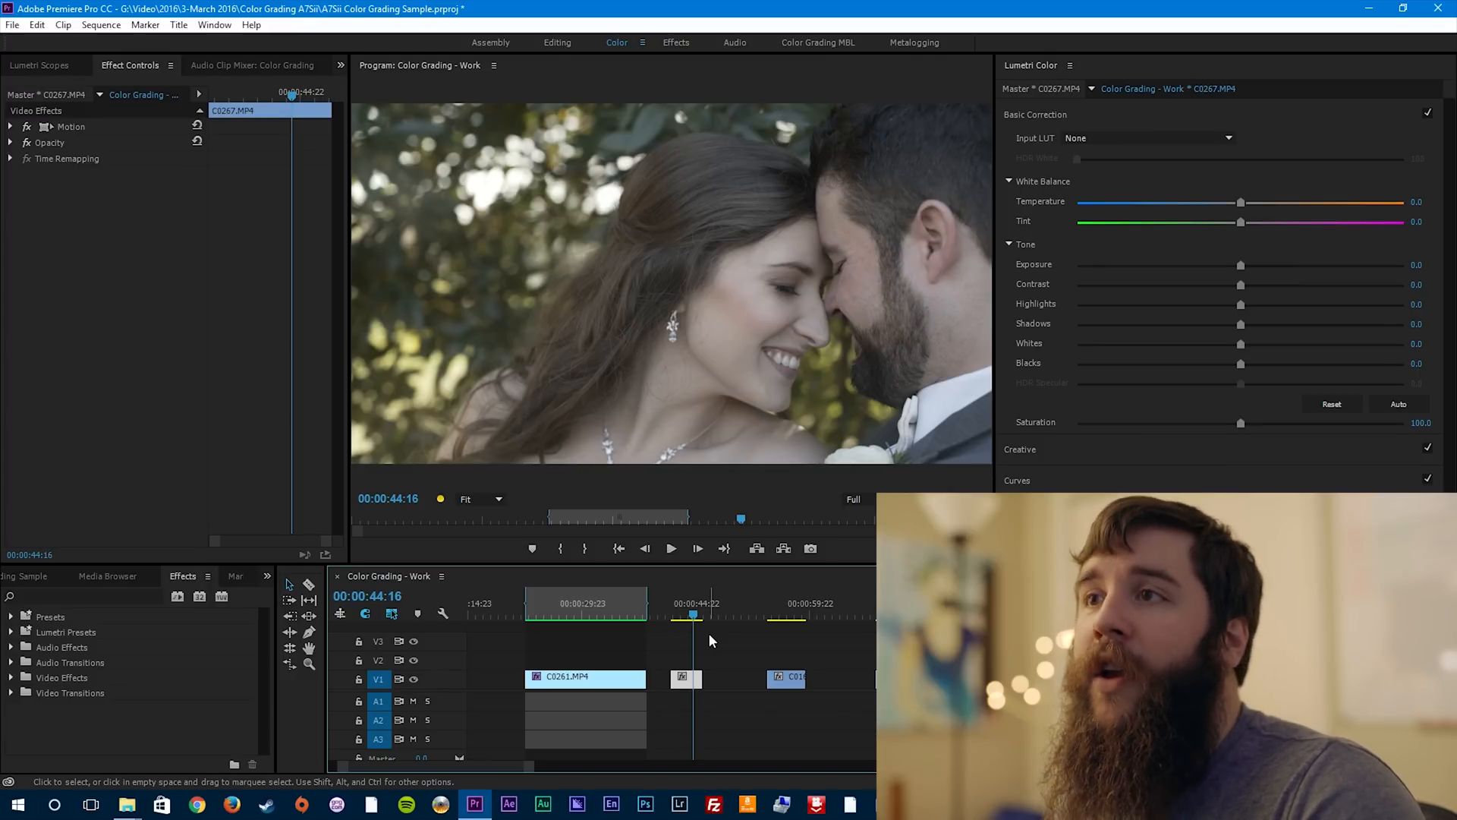
key(ctrl+z)
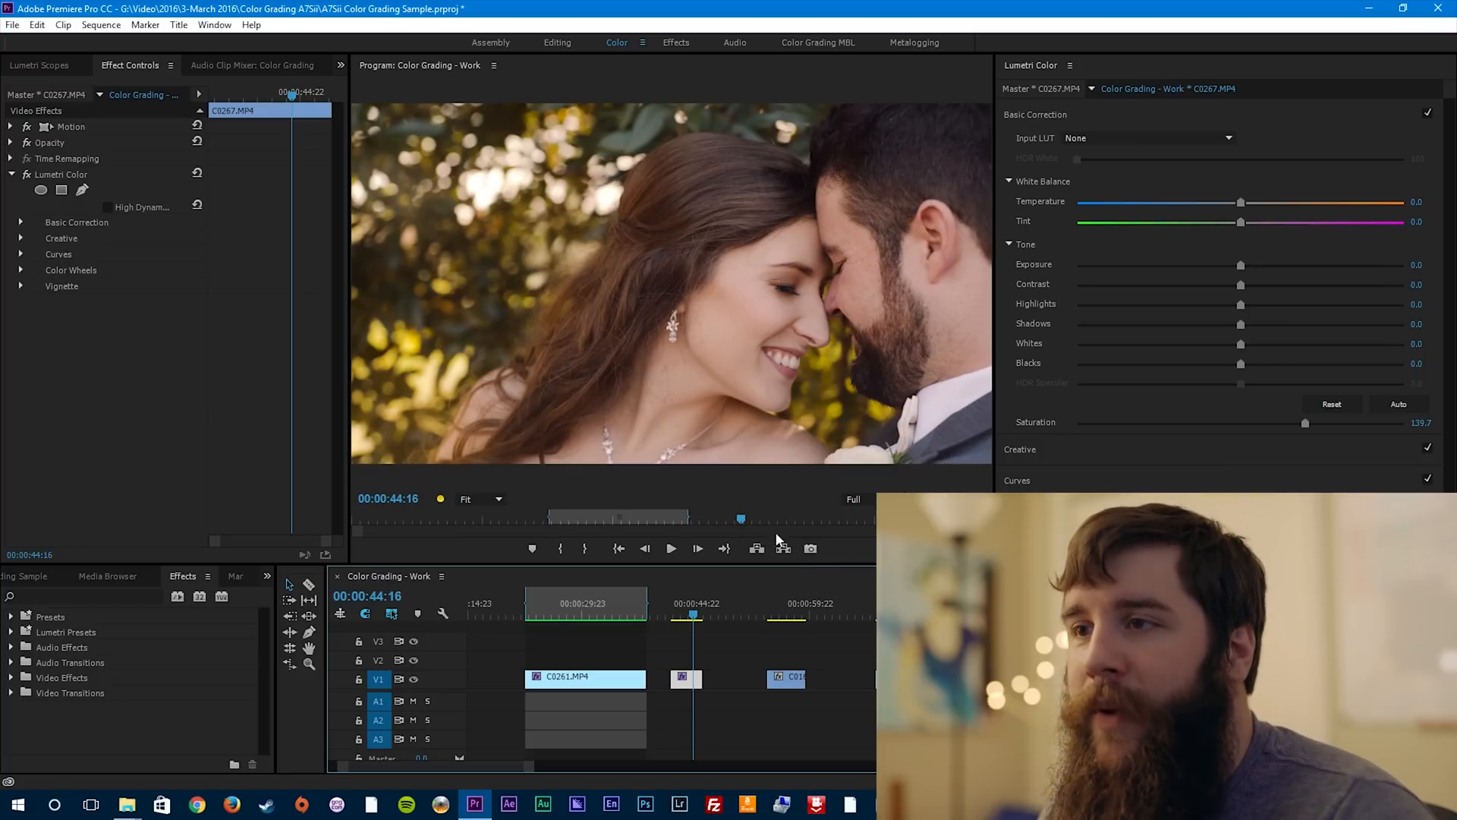
Step: Lower the shadow point on C0267.MP4's RGB curve and shift its Midtones color wheel slightly back toward neutral
click(1088, 486)
drag(1178, 410, 1178, 425)
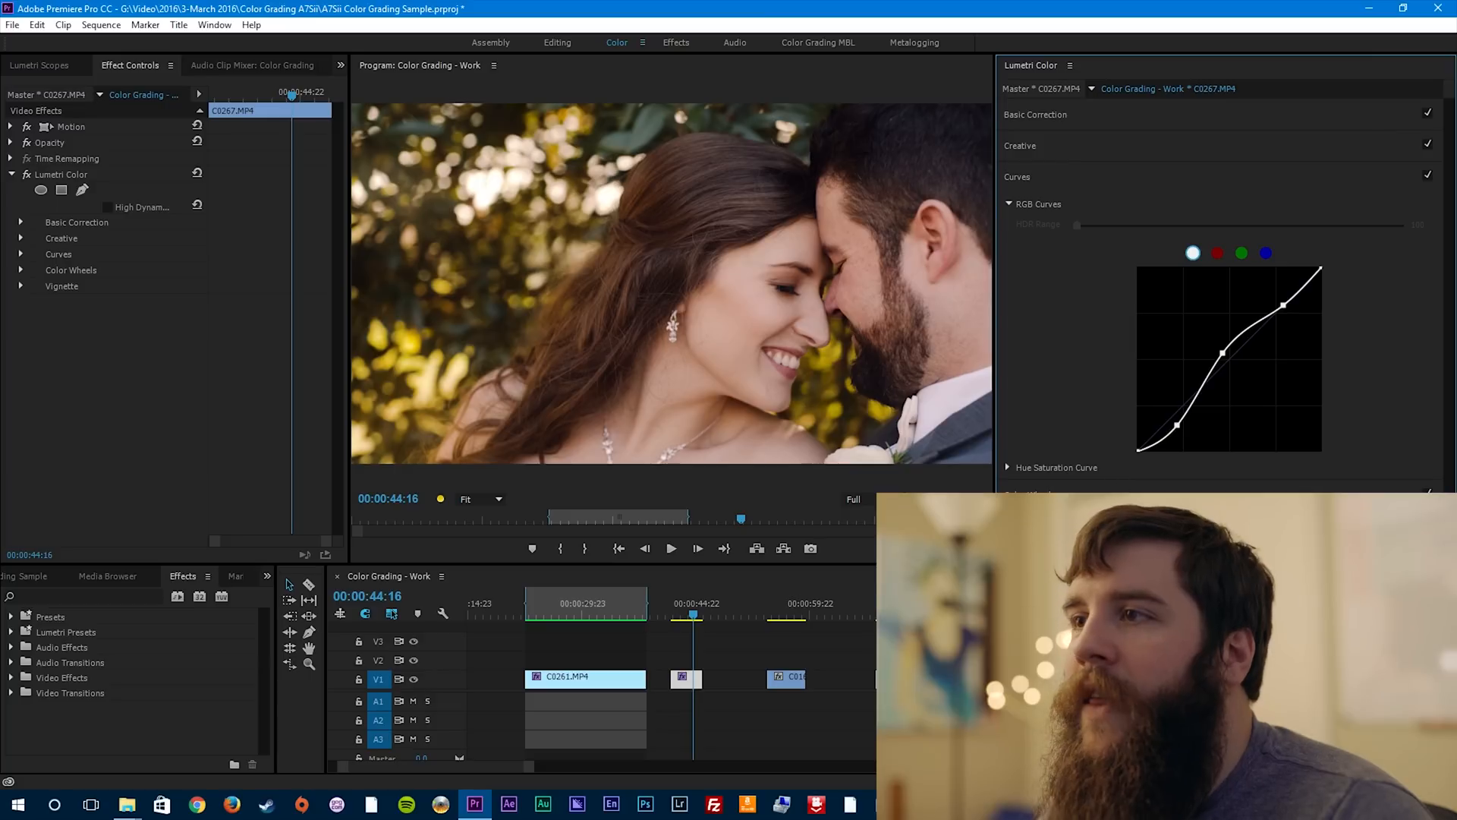
click(1048, 492)
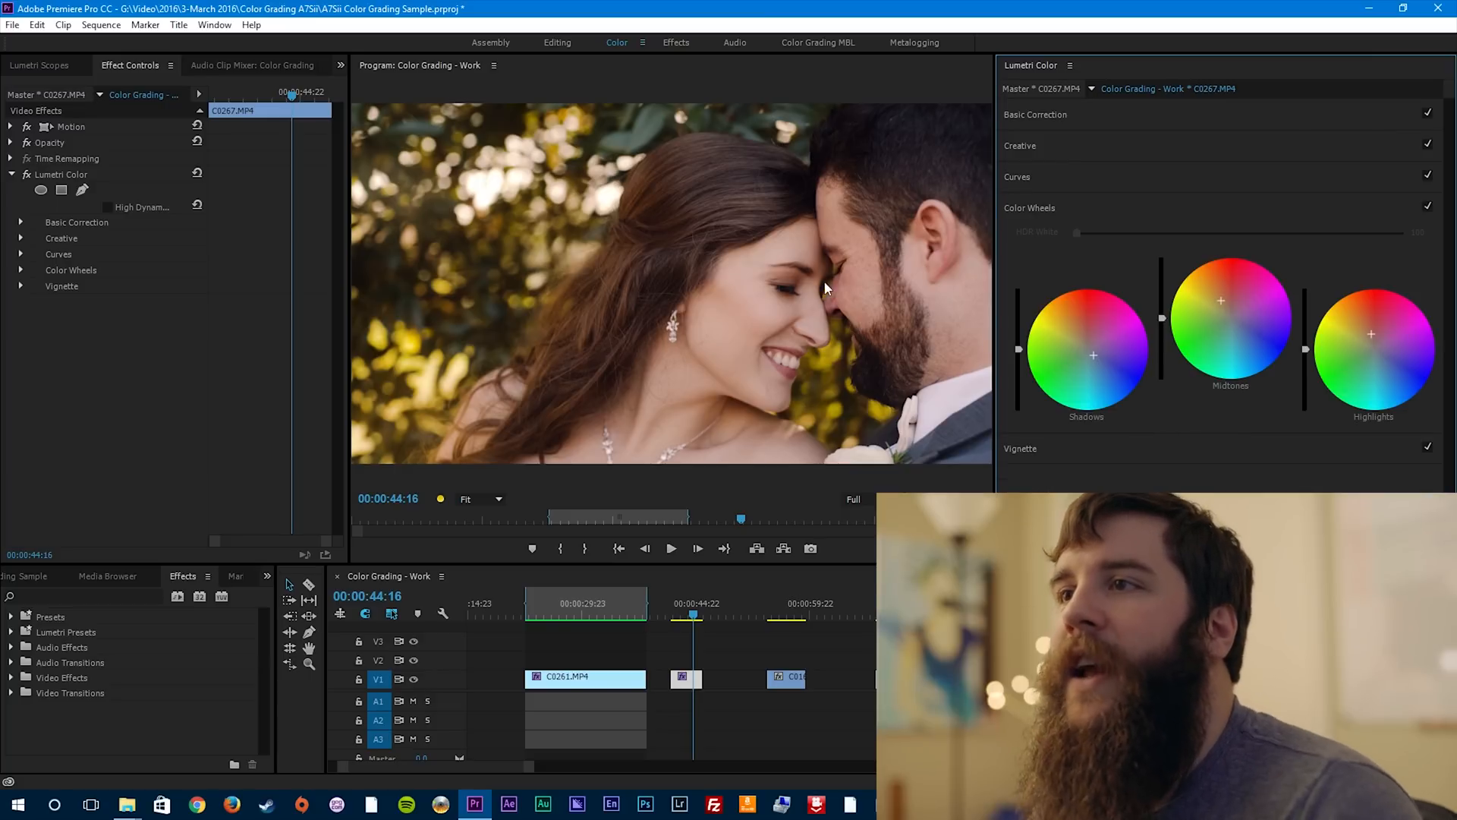
drag(1222, 299, 1221, 304)
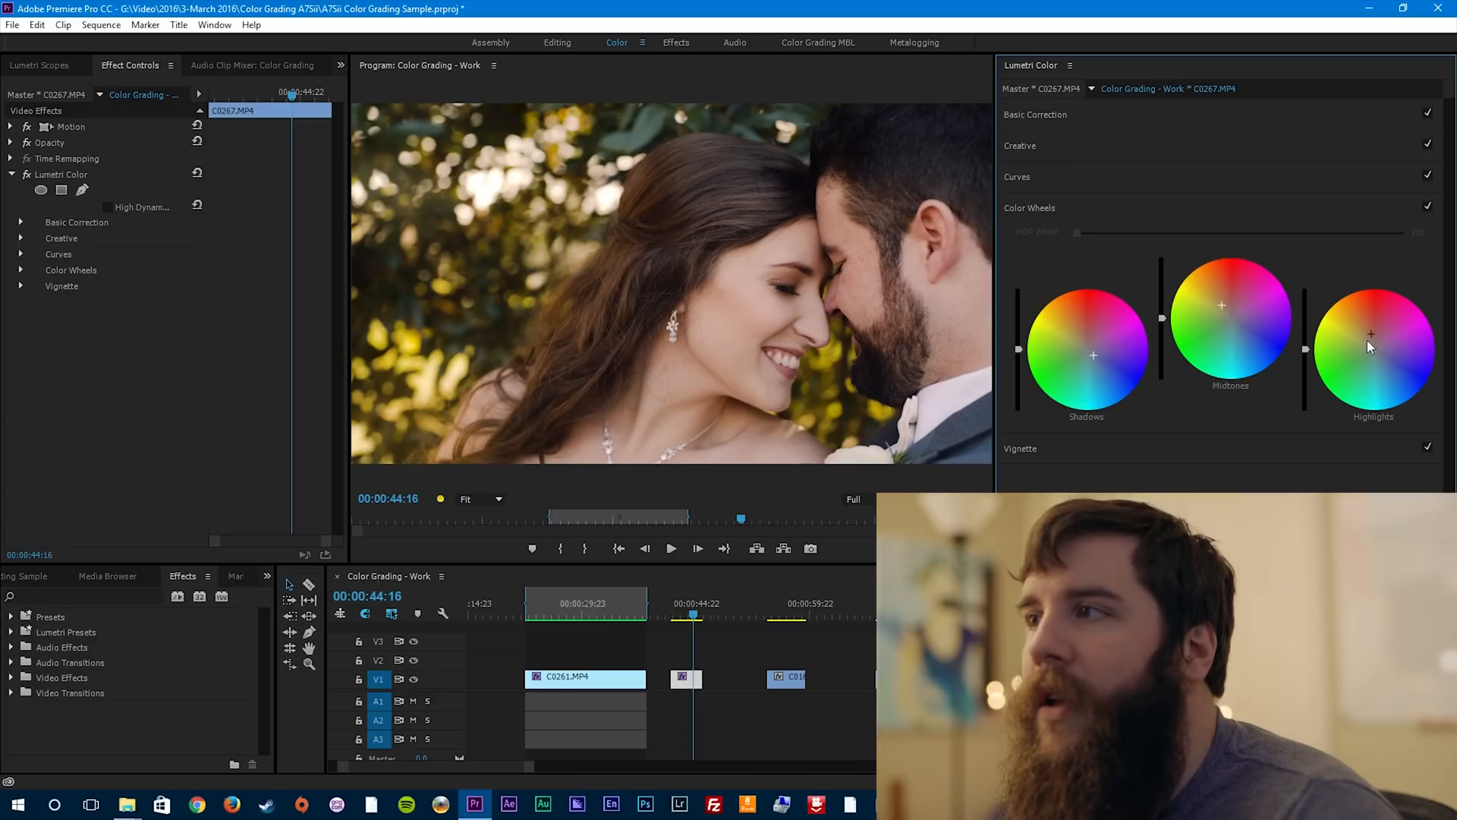
drag(1373, 337, 1370, 334)
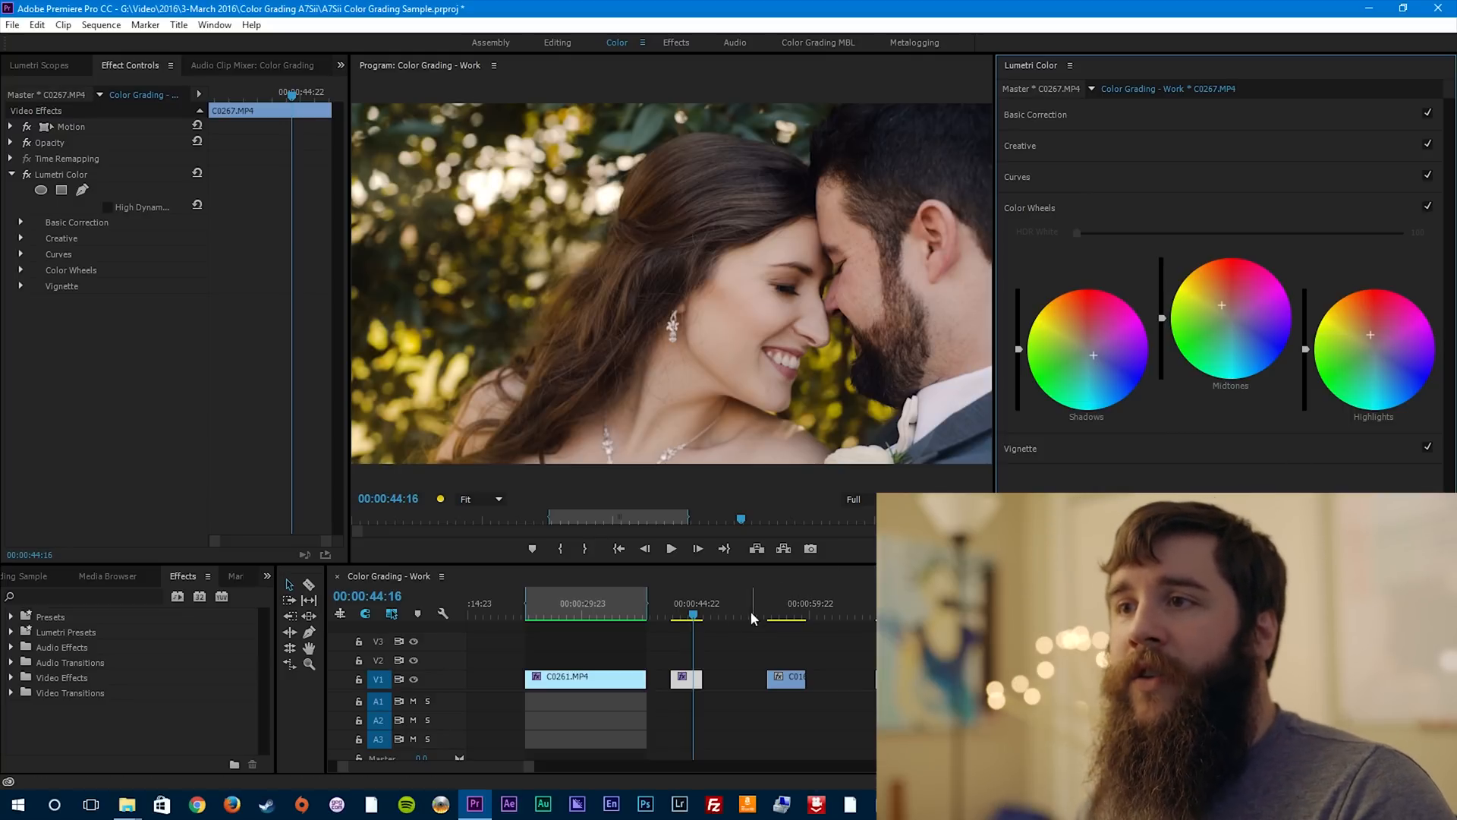
Step: Compare the graded look of C0267.MP4 with C0261.MP4 by viewing frames of both clips
click(617, 615)
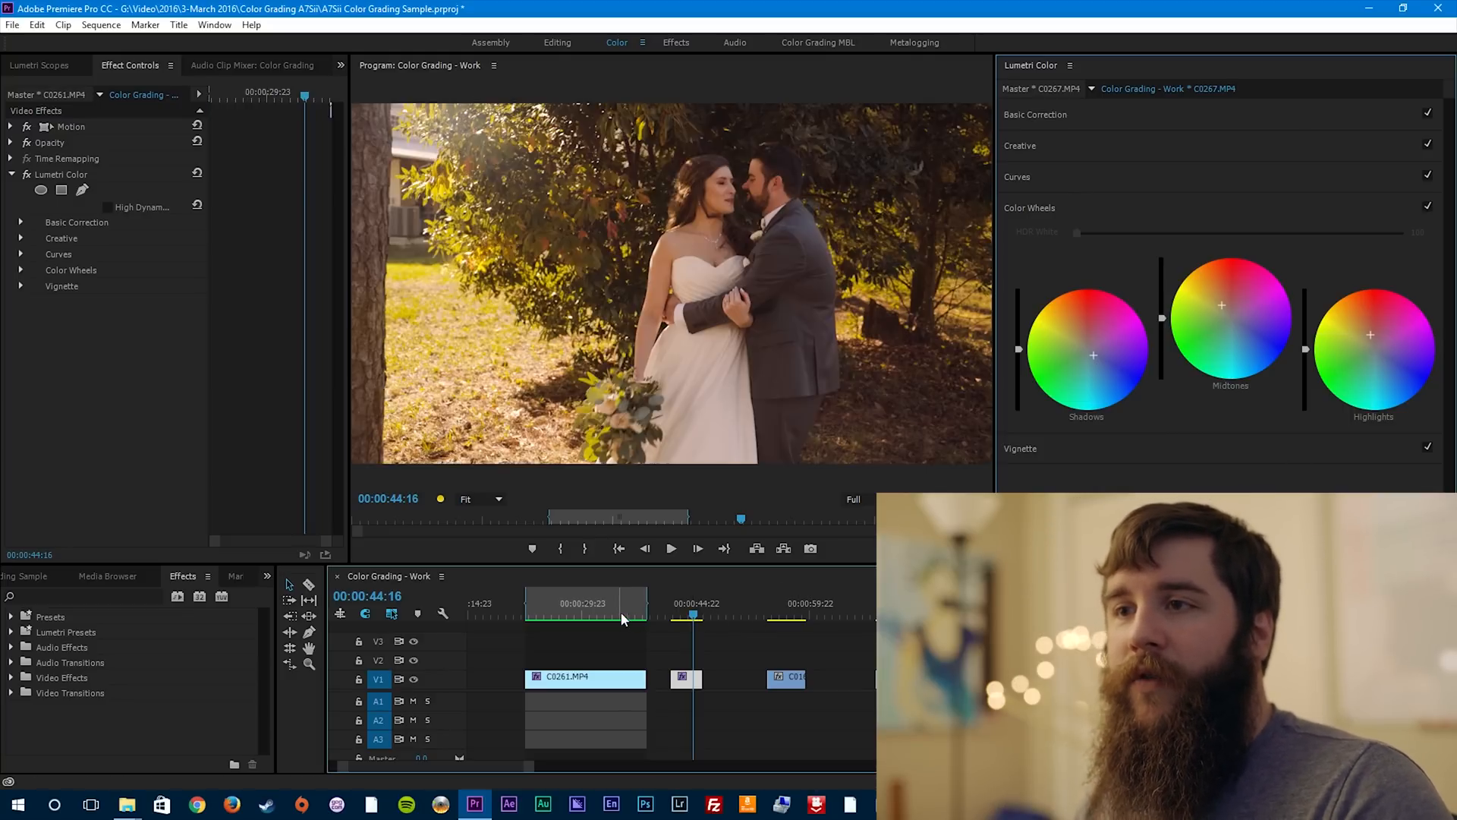
click(690, 617)
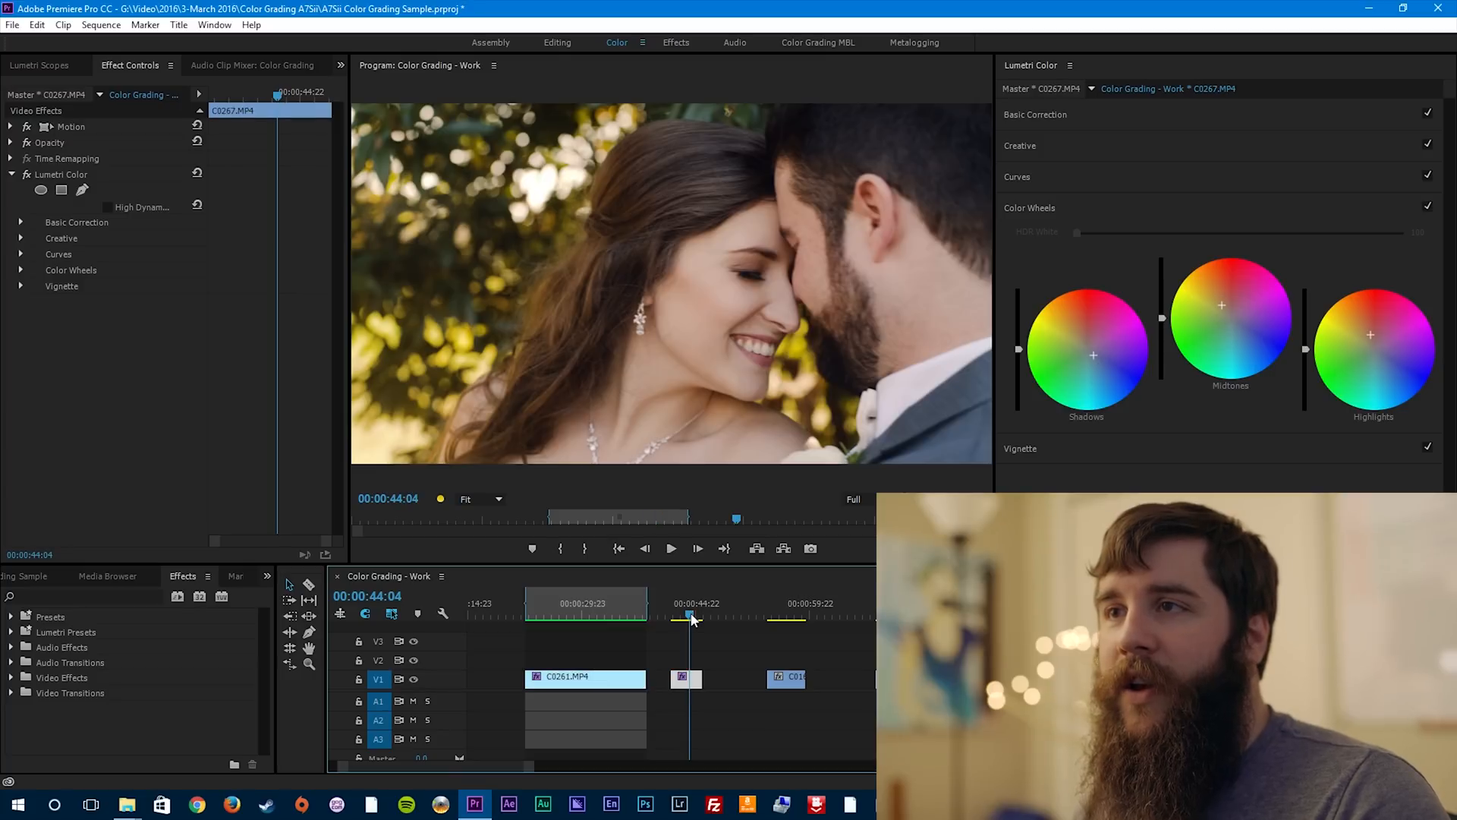
click(693, 617)
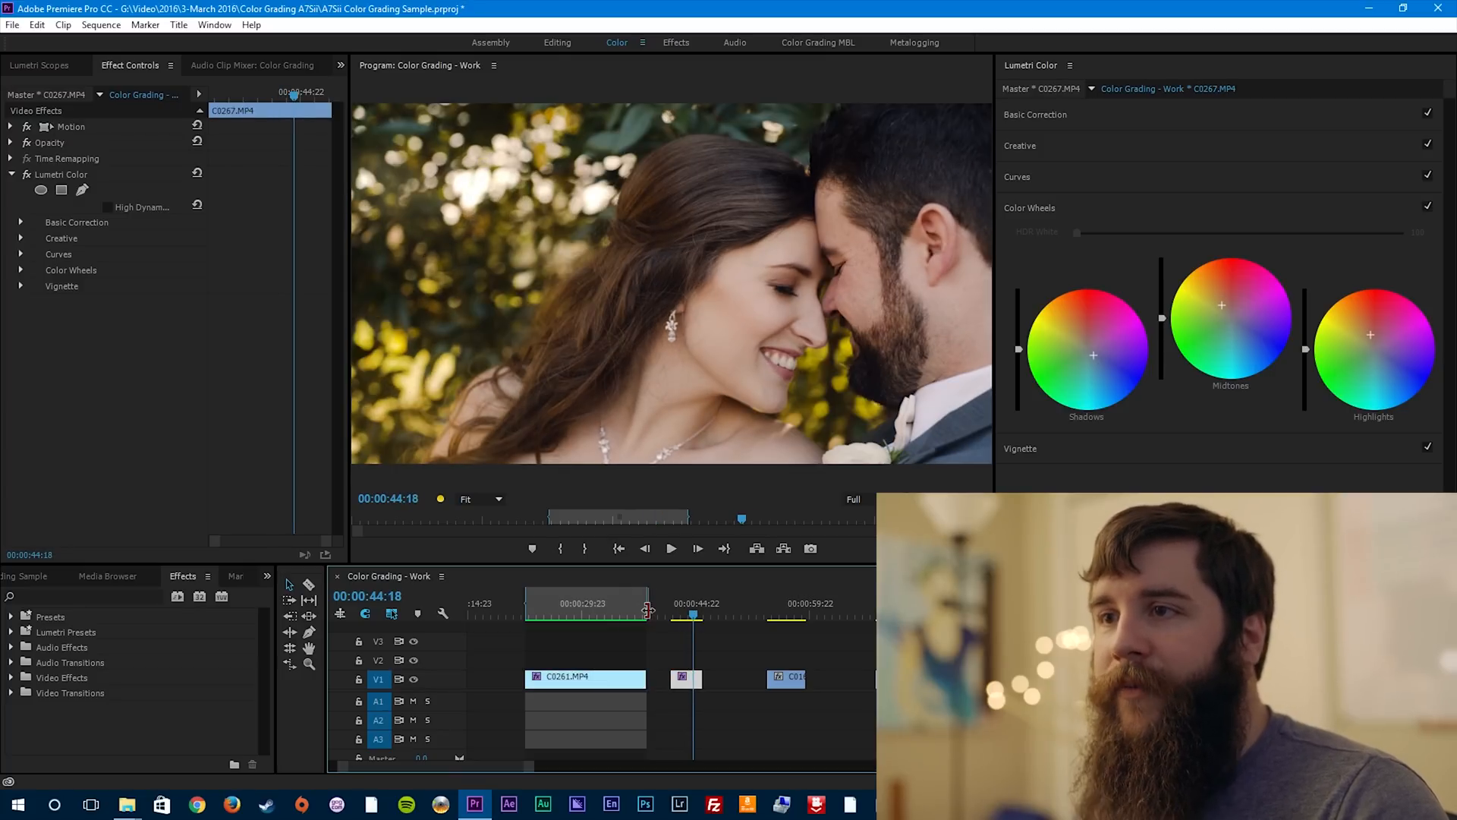
Step: Mark the in-to-out range around the C0267.MP4 clip, starting at 00:00:41:16
click(671, 616)
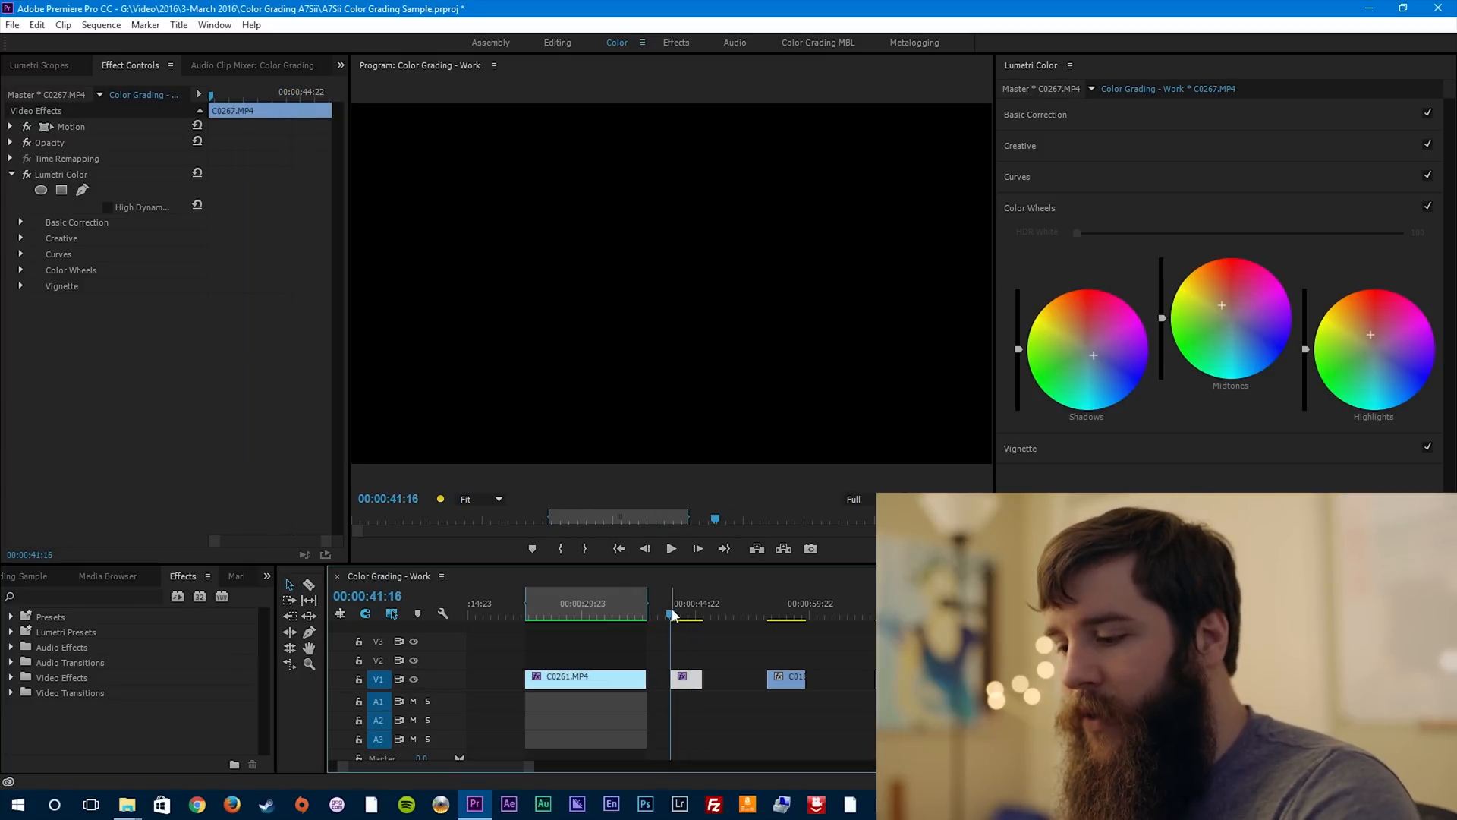
key(i)
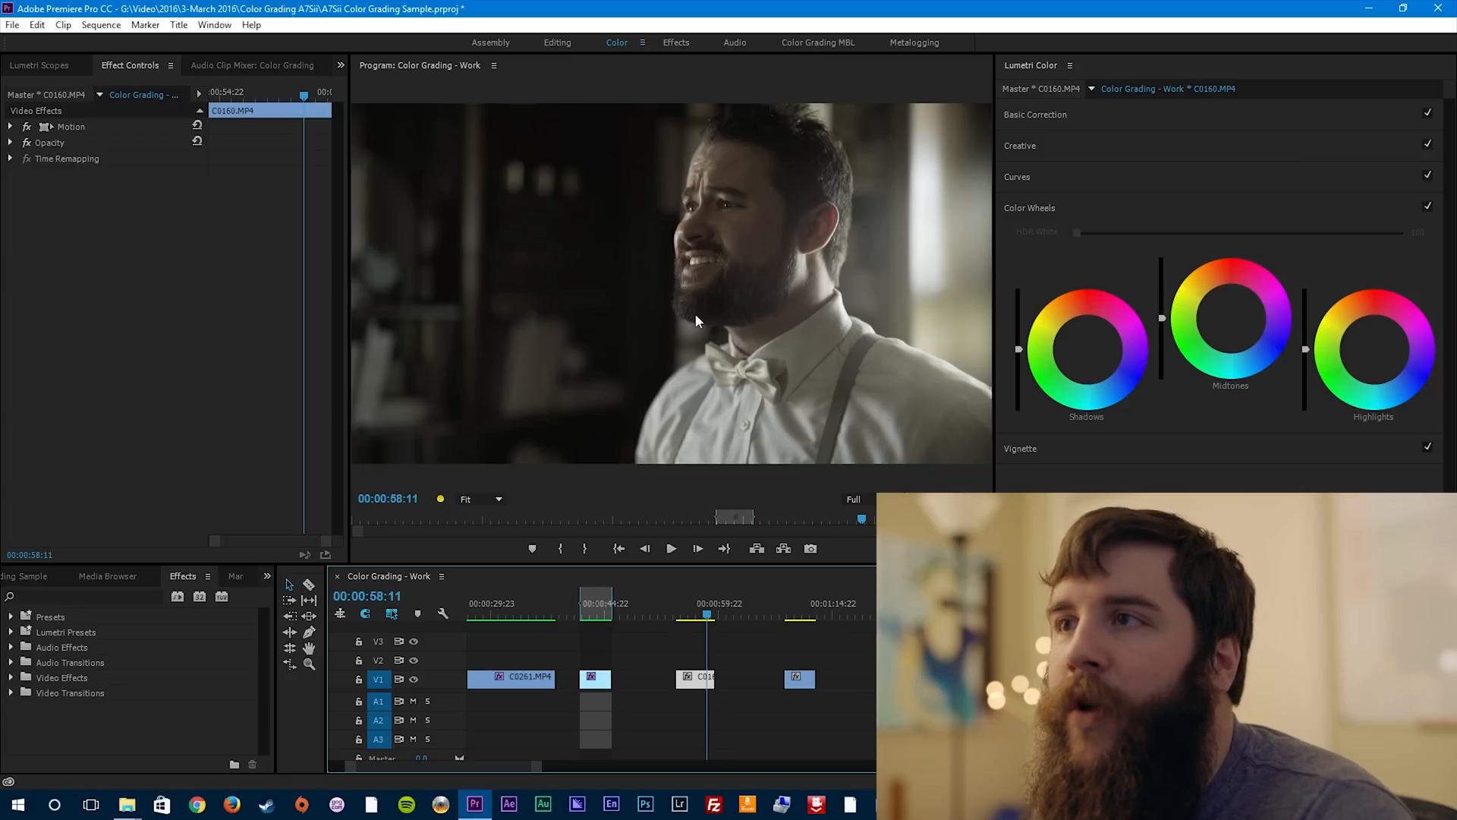
Step: Copy the Lumetri Color effect from C0261.MP4 onto the C0160.MP4 clip
click(524, 676)
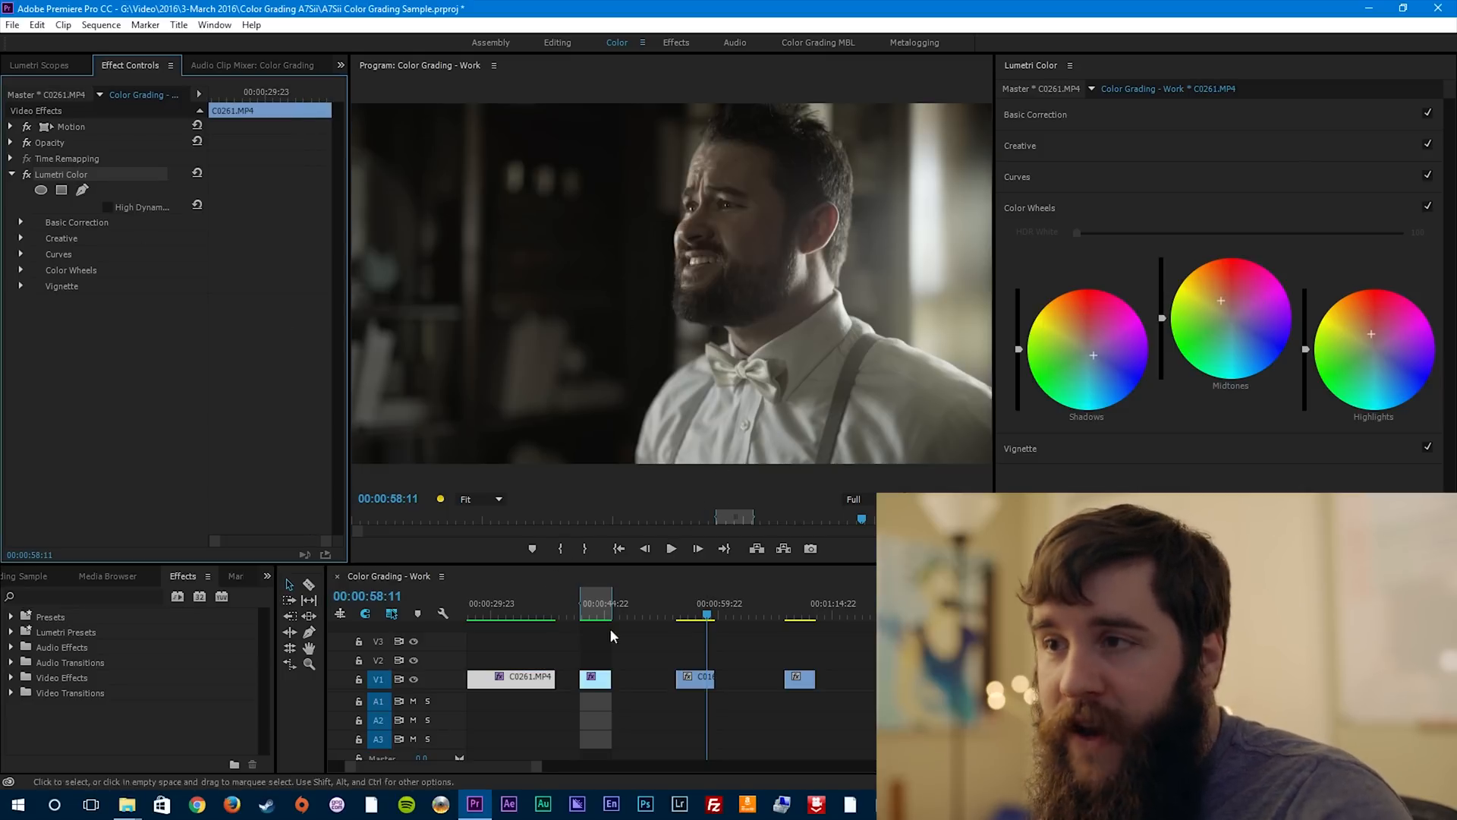
click(698, 678)
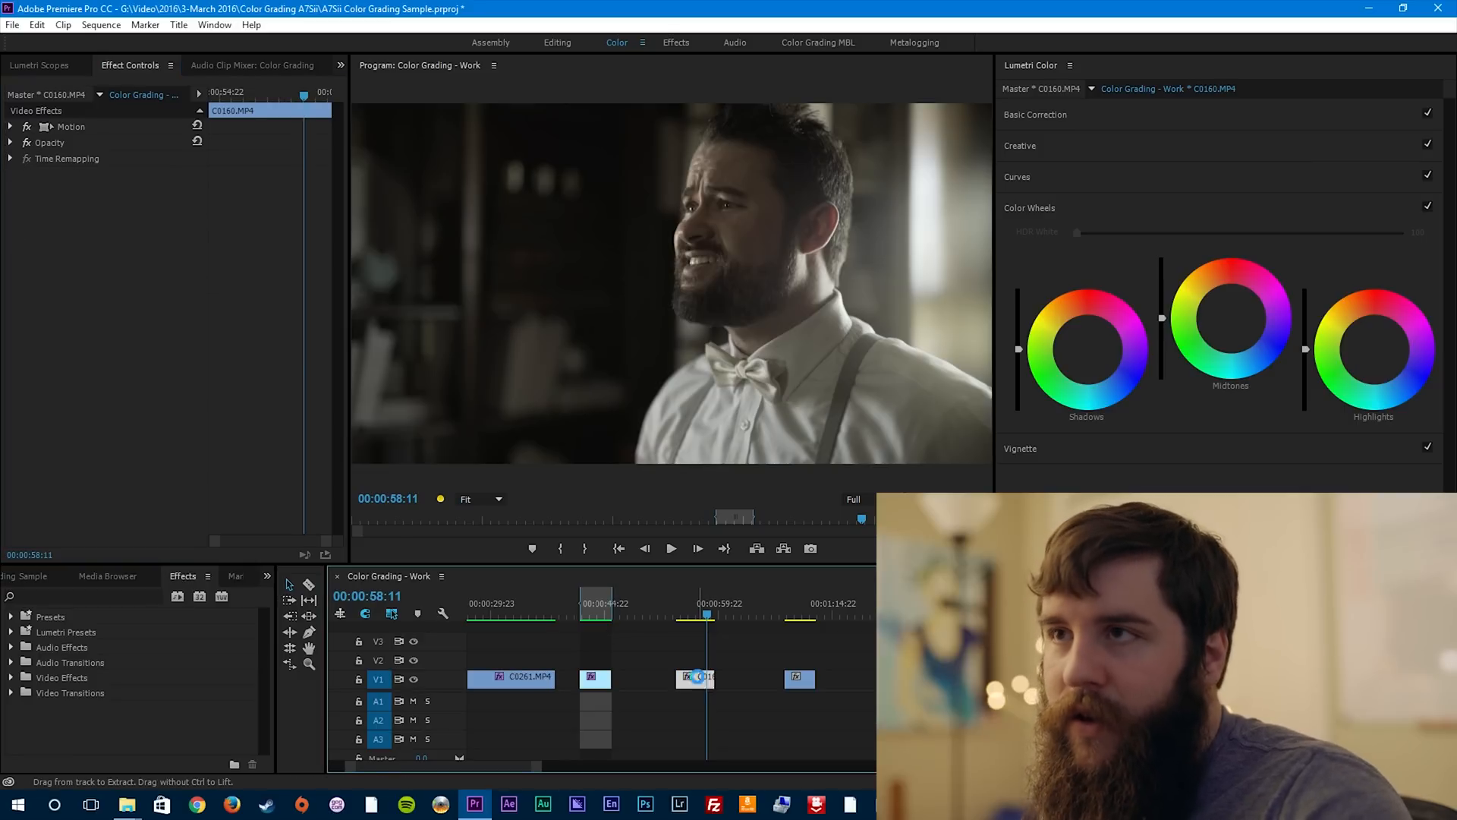
key(ctrl+v)
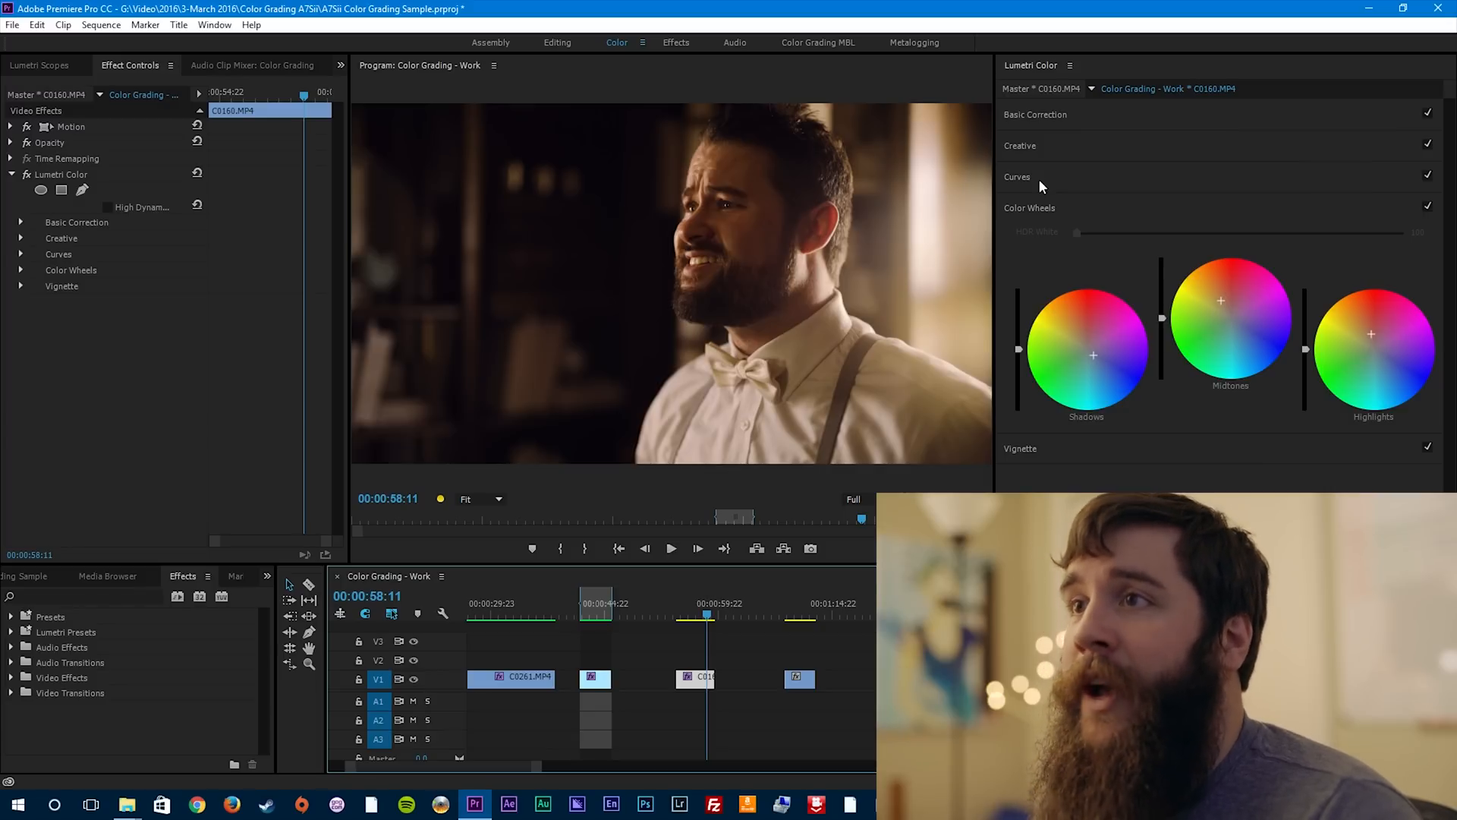
Step: Move C0160.MP4's Midtones color wheel back close to neutral and nudge its Shadows wheel slightly further toward blue
click(1084, 226)
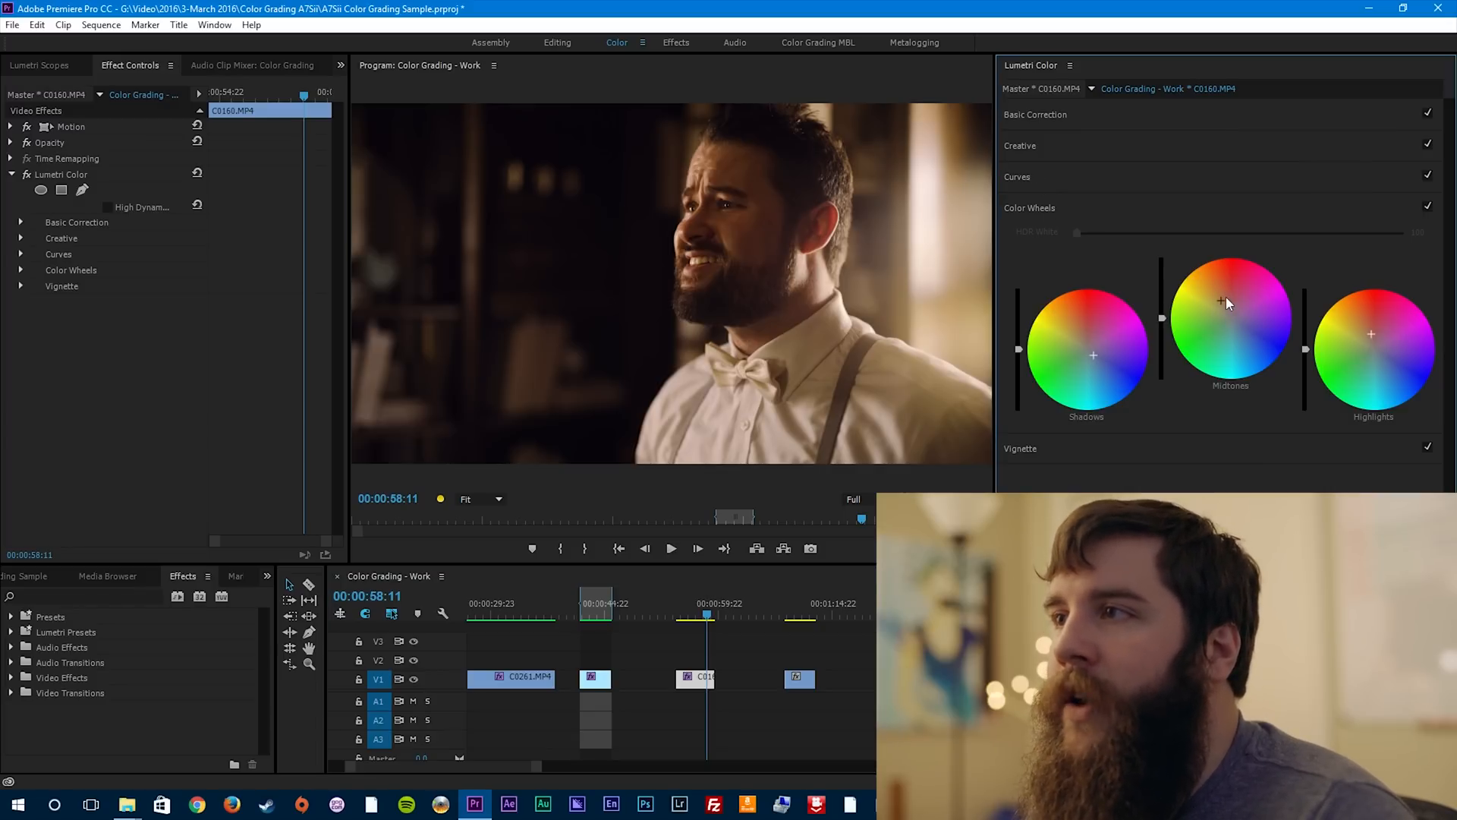
drag(1228, 299, 1228, 314)
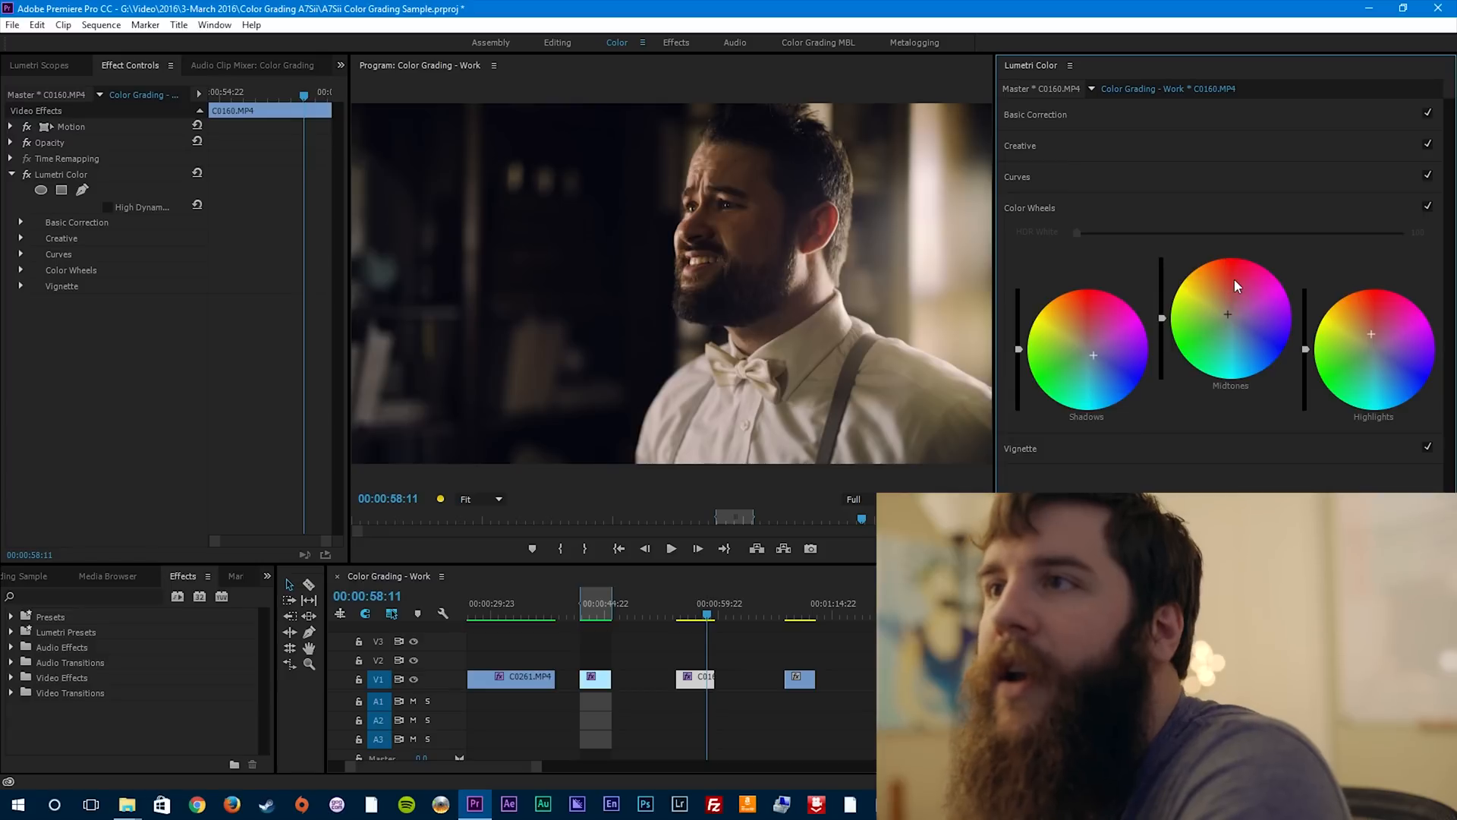
drag(1371, 335, 1371, 334)
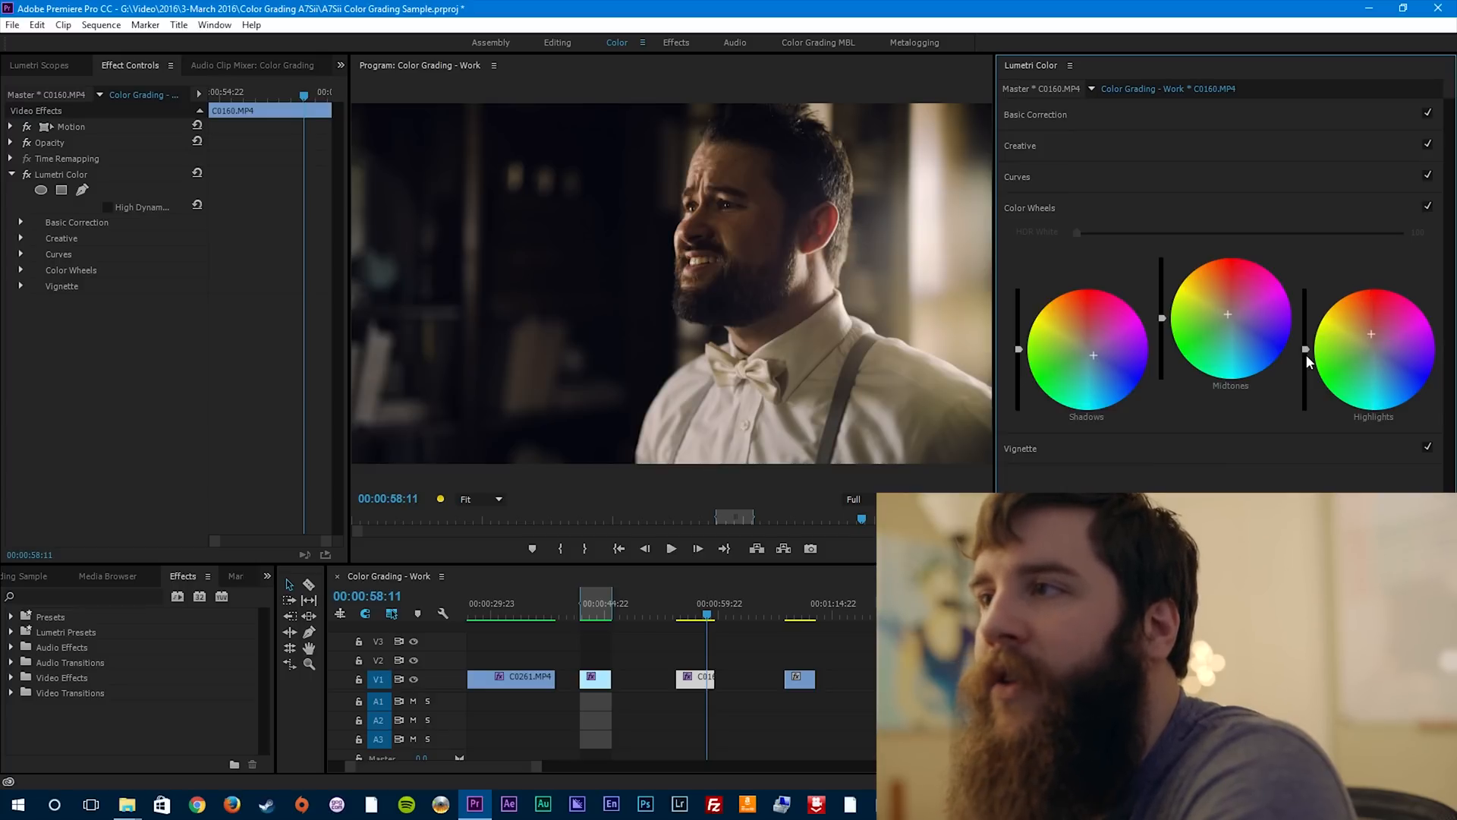
drag(1093, 357, 1095, 356)
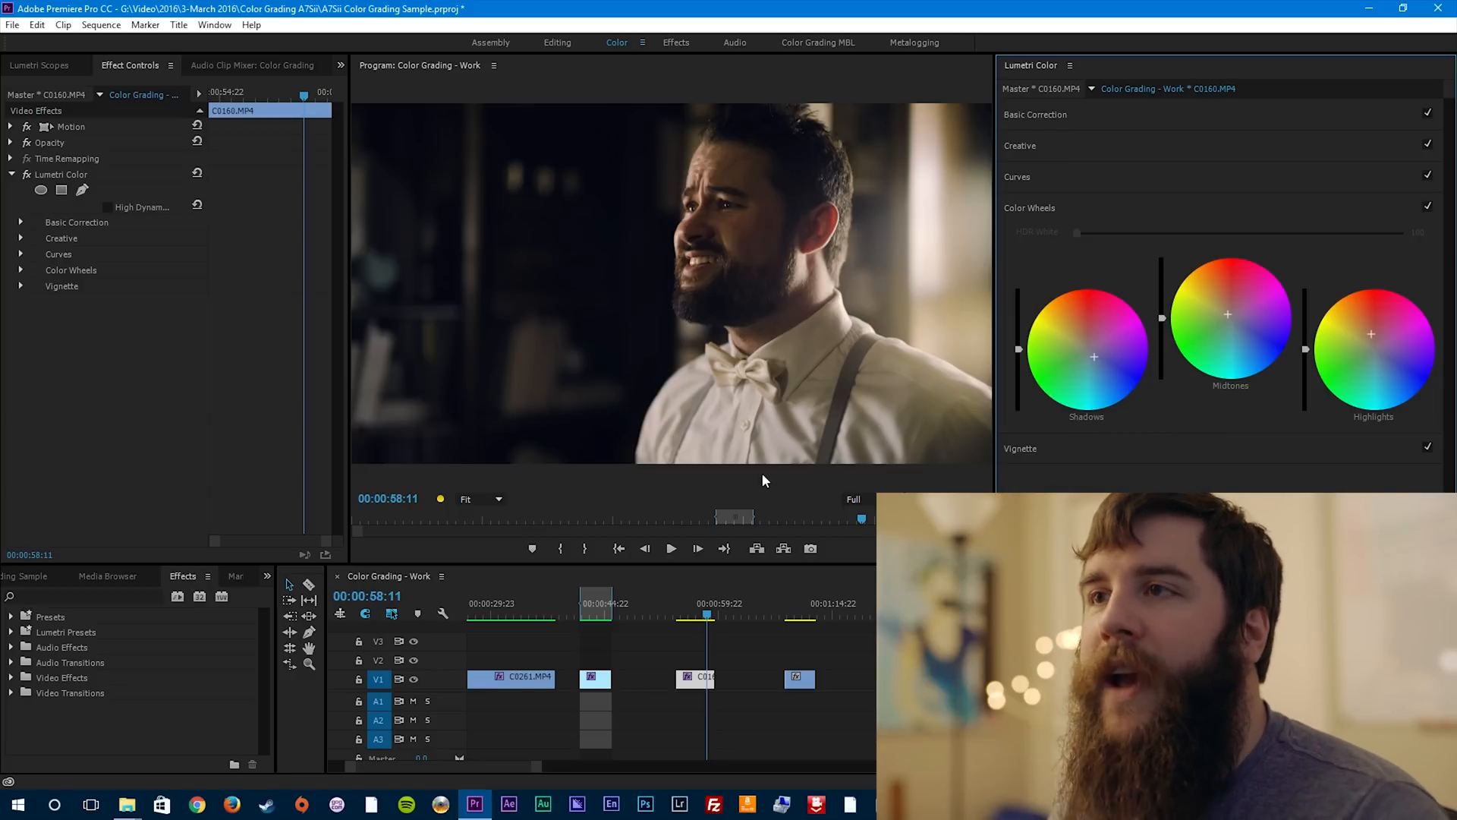
Step: Soften C0160.MP4's RGB curve by raising the shadow point, lowering the middle point and raising the highlight point slightly
click(1068, 179)
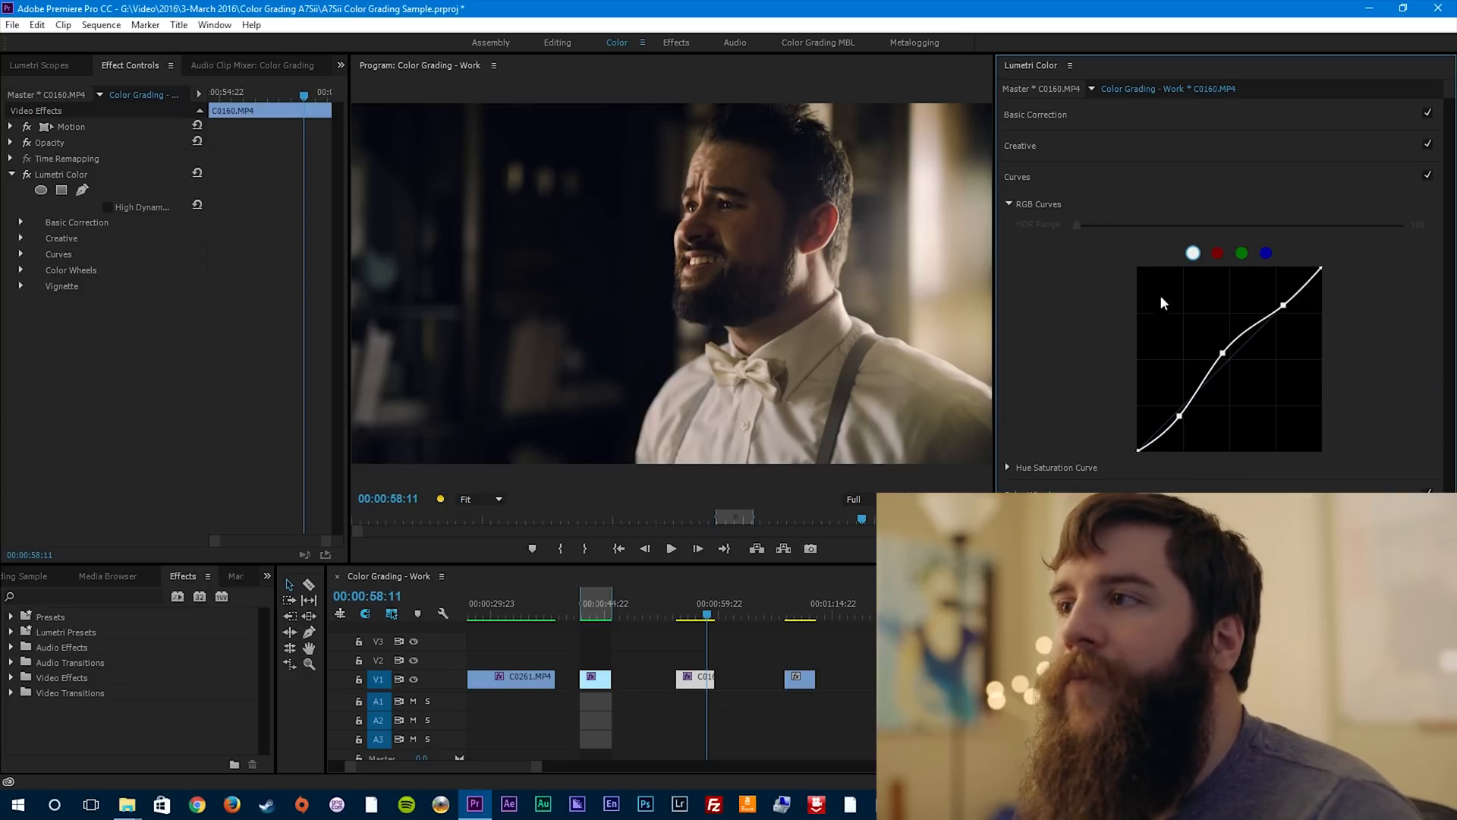
drag(1179, 416, 1179, 412)
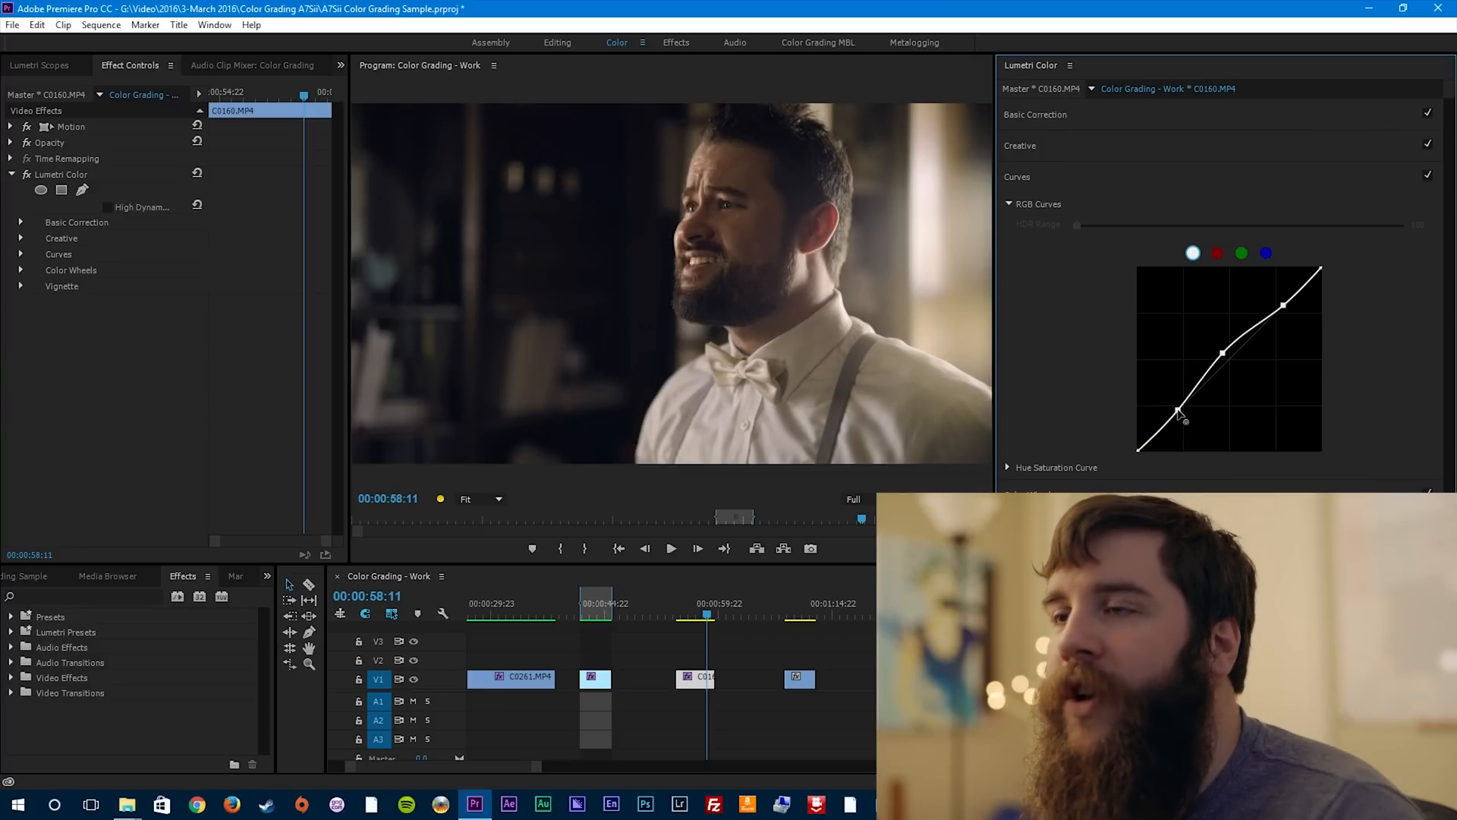
mouse_move(1223, 353)
mouse_down()
mouse_move(1222, 335)
mouse_move(1227, 357)
mouse_up()
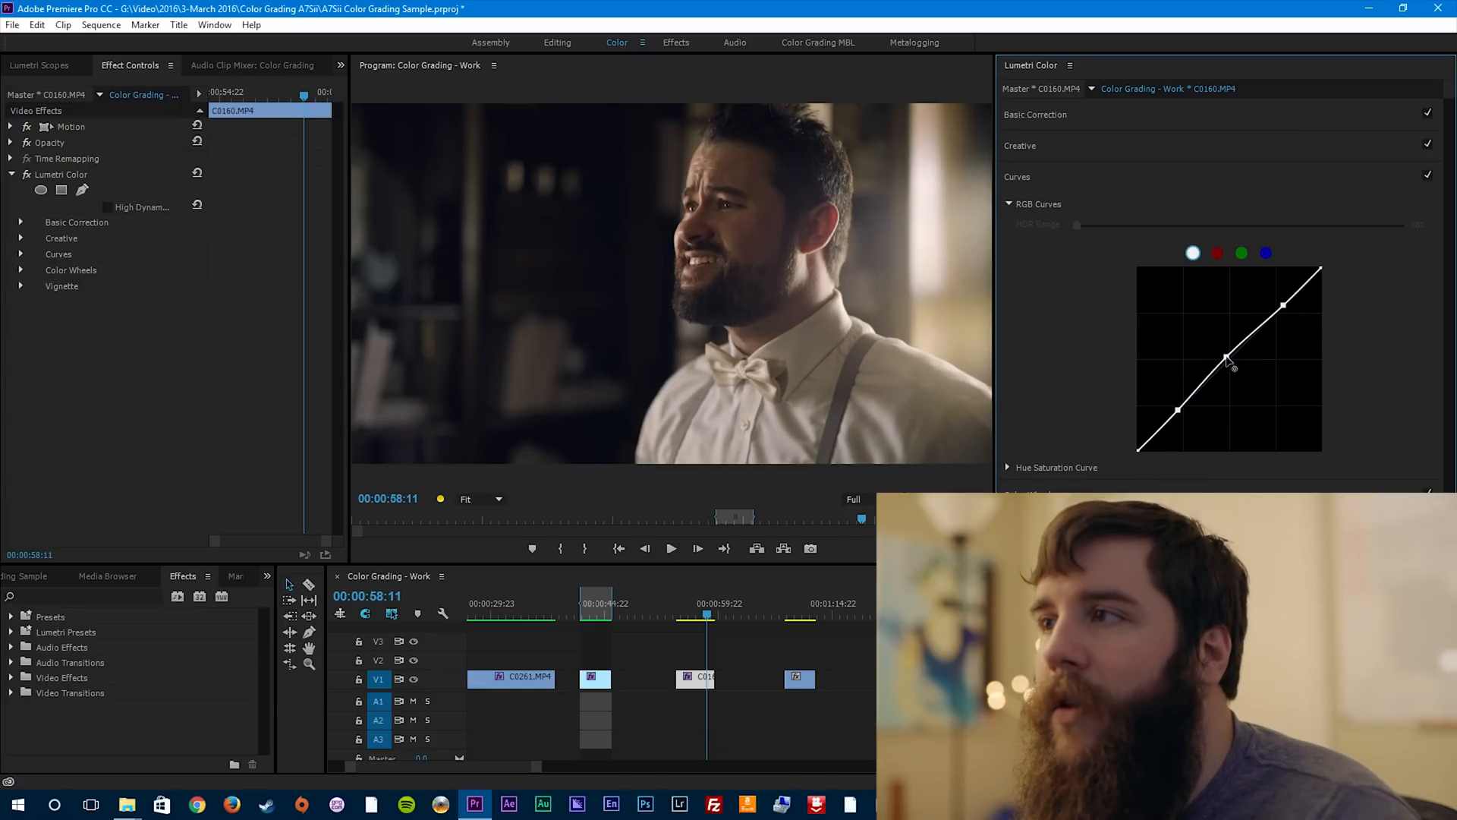
drag(1283, 306, 1282, 299)
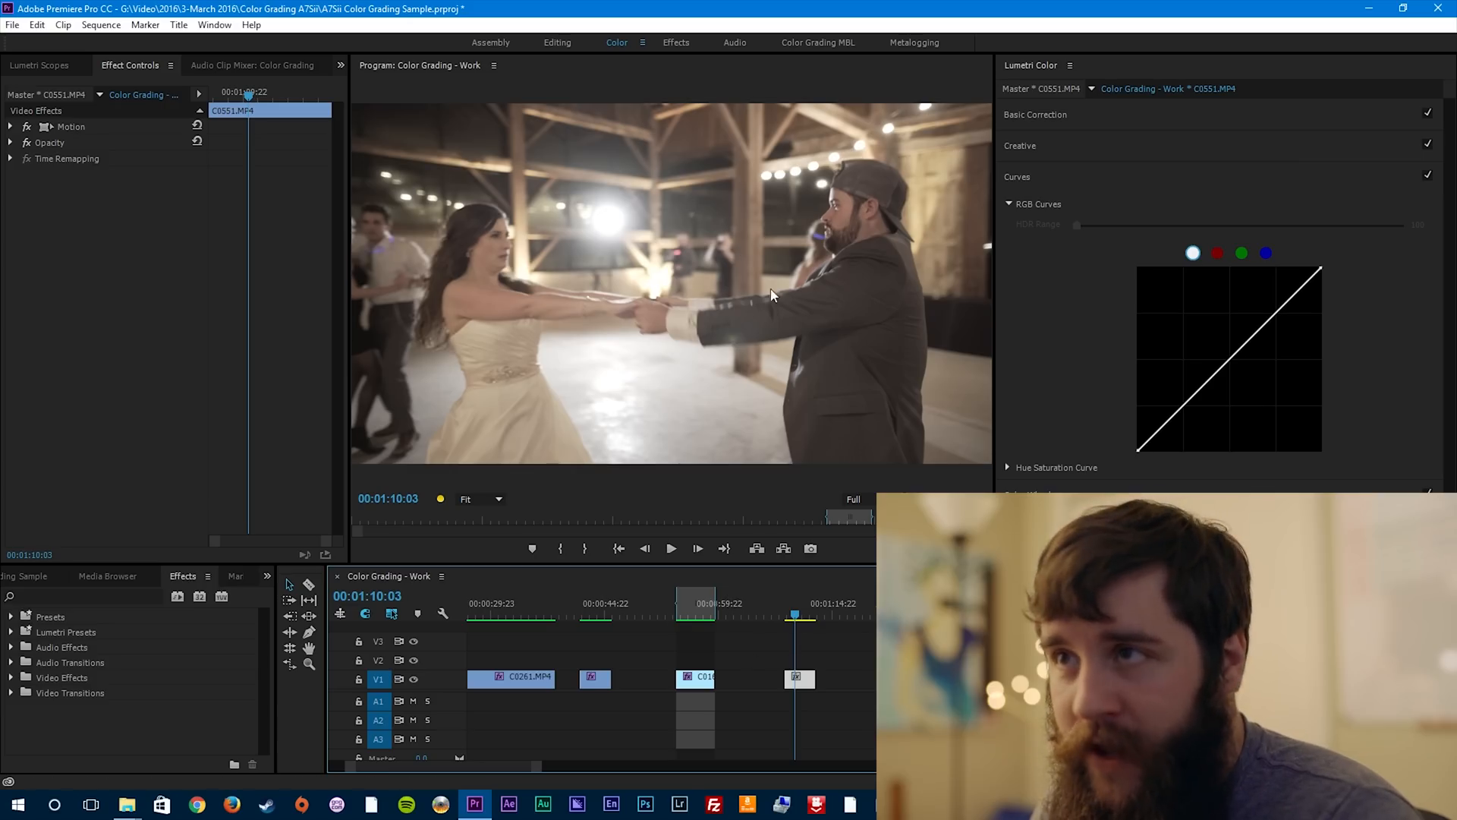
Step: Review the graded frames of C0261.MP4, C0267.MP4 and C0160.MP4 one after another
click(532, 608)
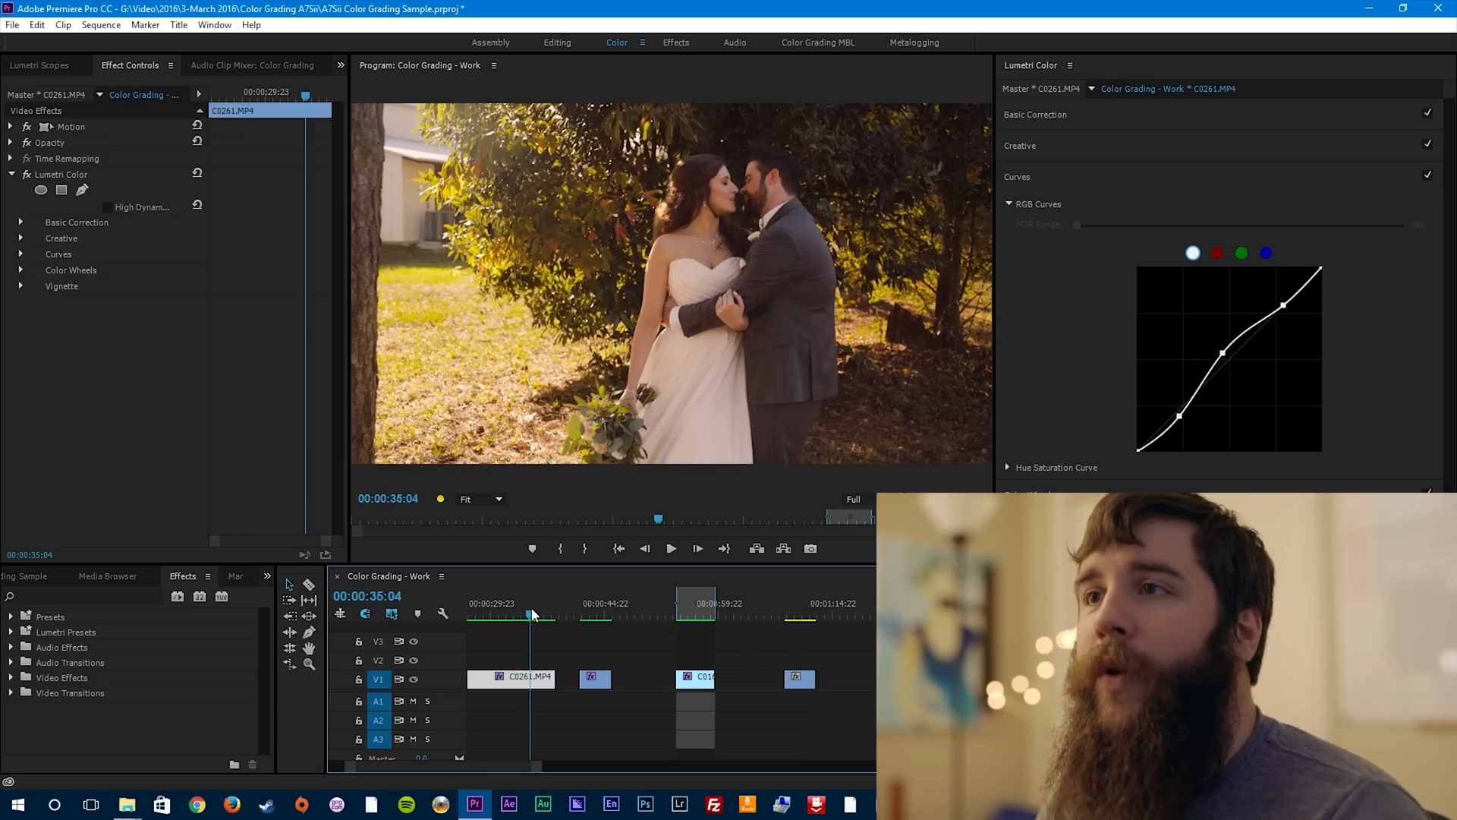
click(597, 610)
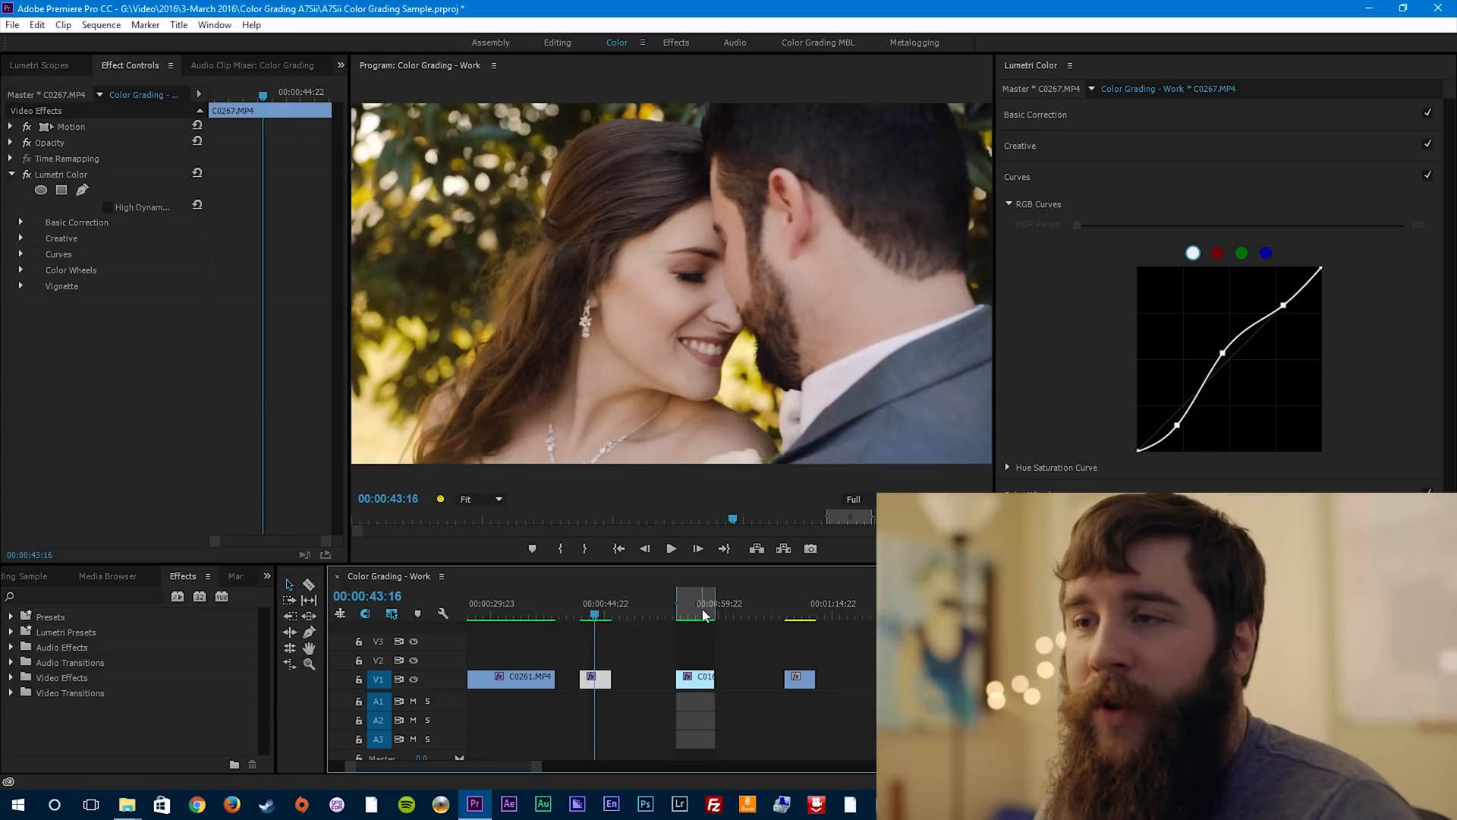
click(701, 611)
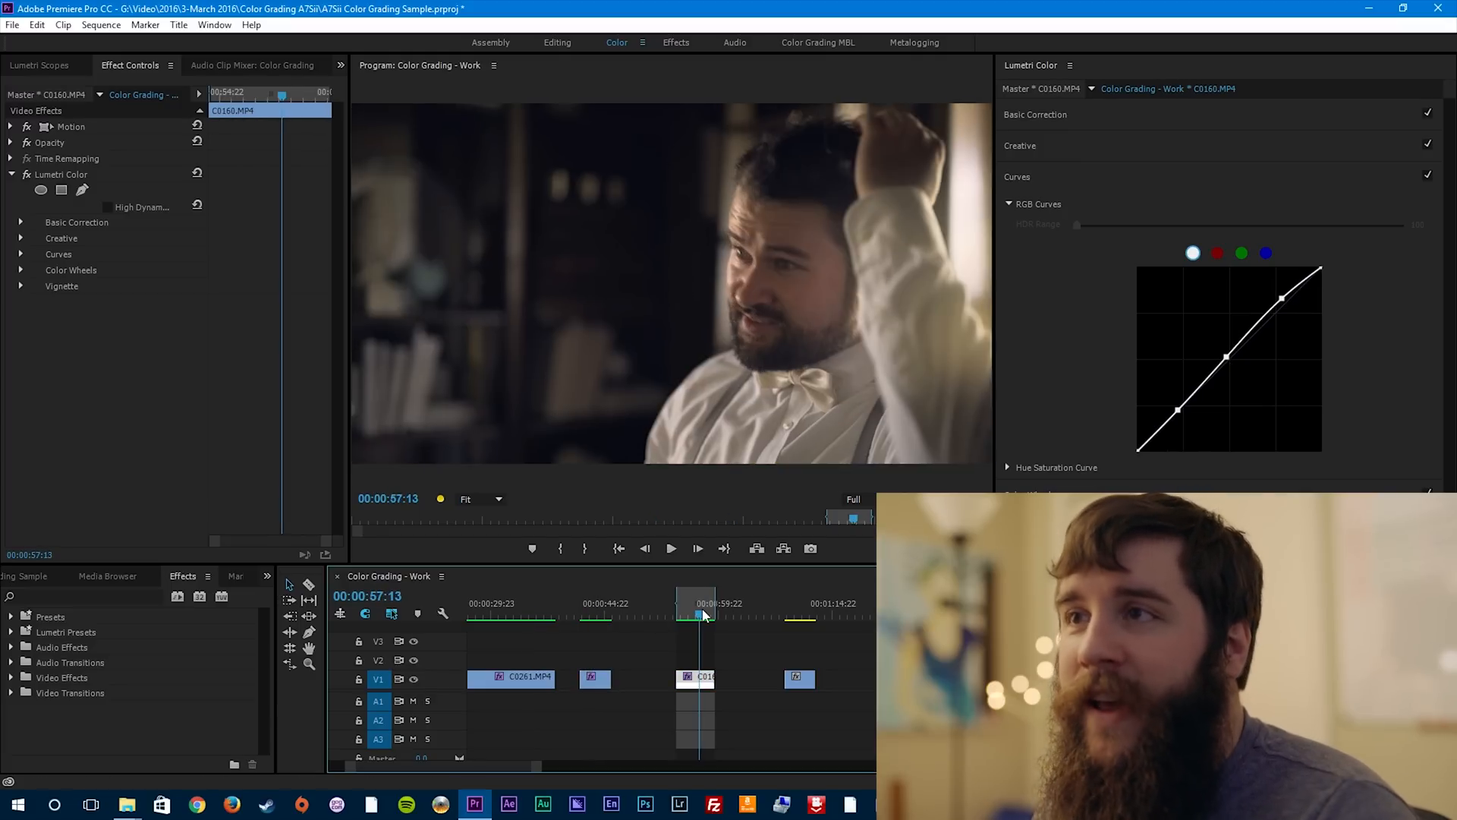
Step: Copy the Lumetri Color effect from C0261.MP4 onto the C0551.MP4 dance clip
click(799, 615)
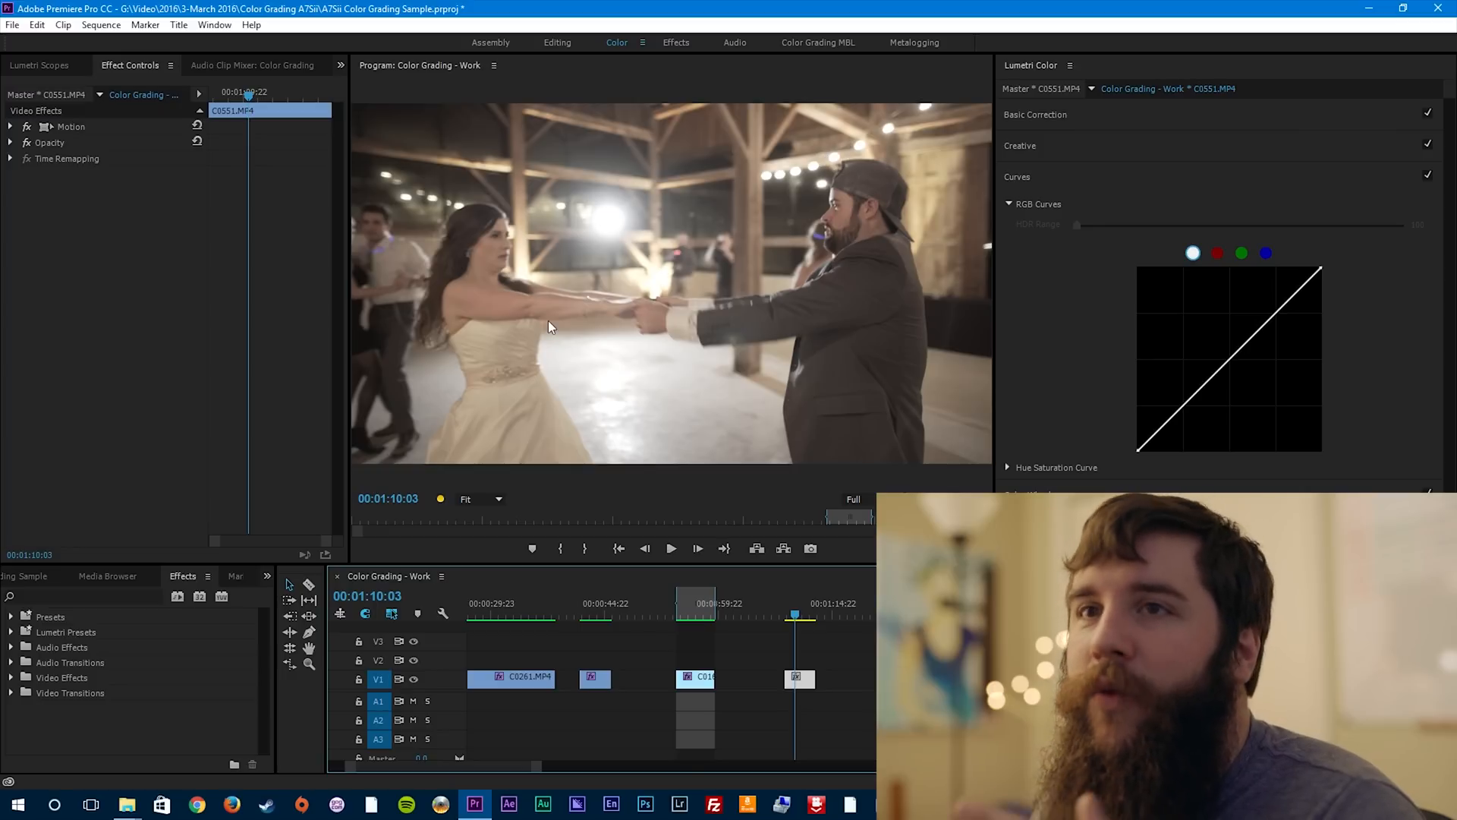
click(521, 678)
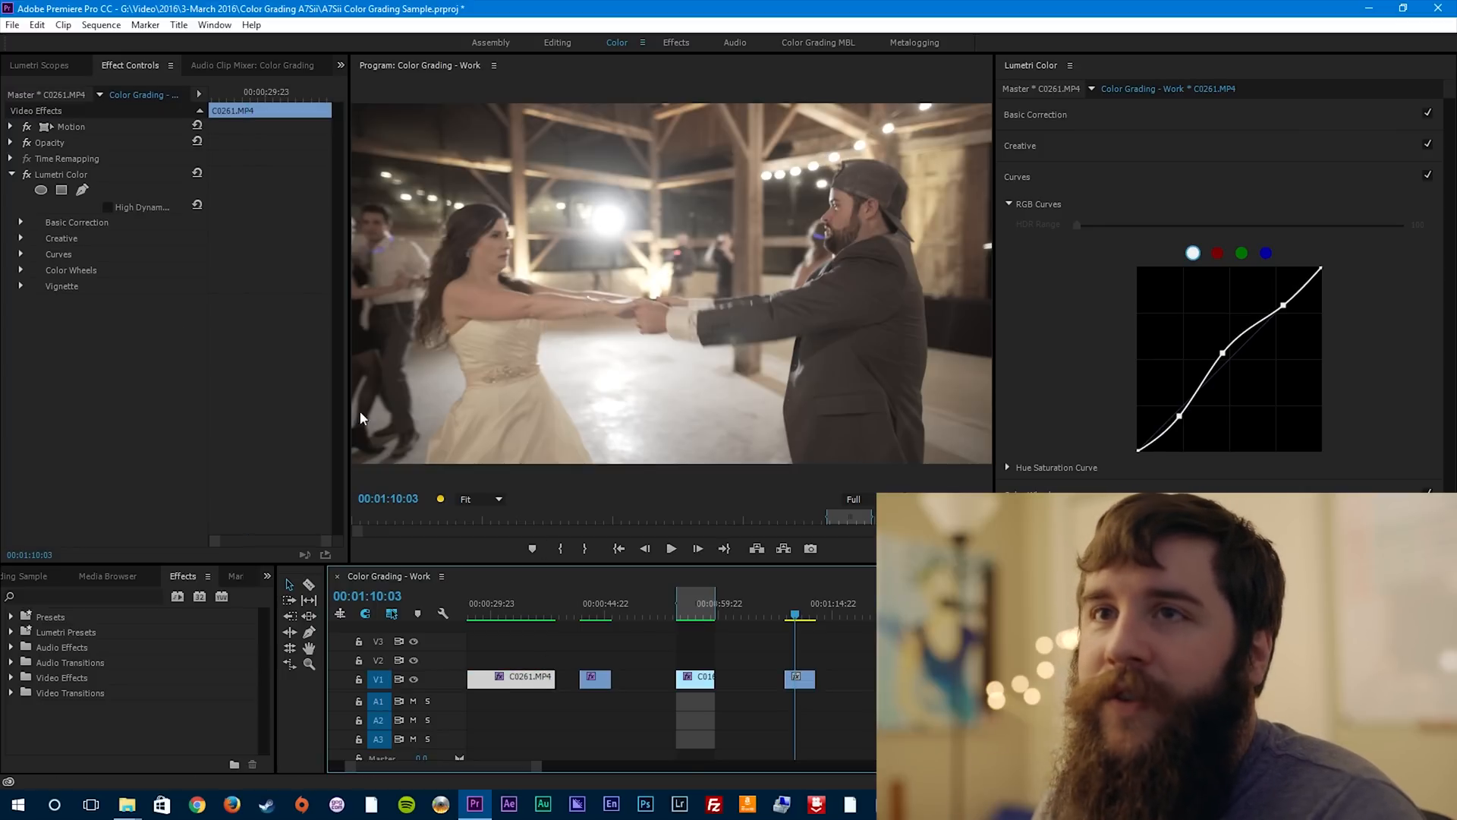
click(70, 173)
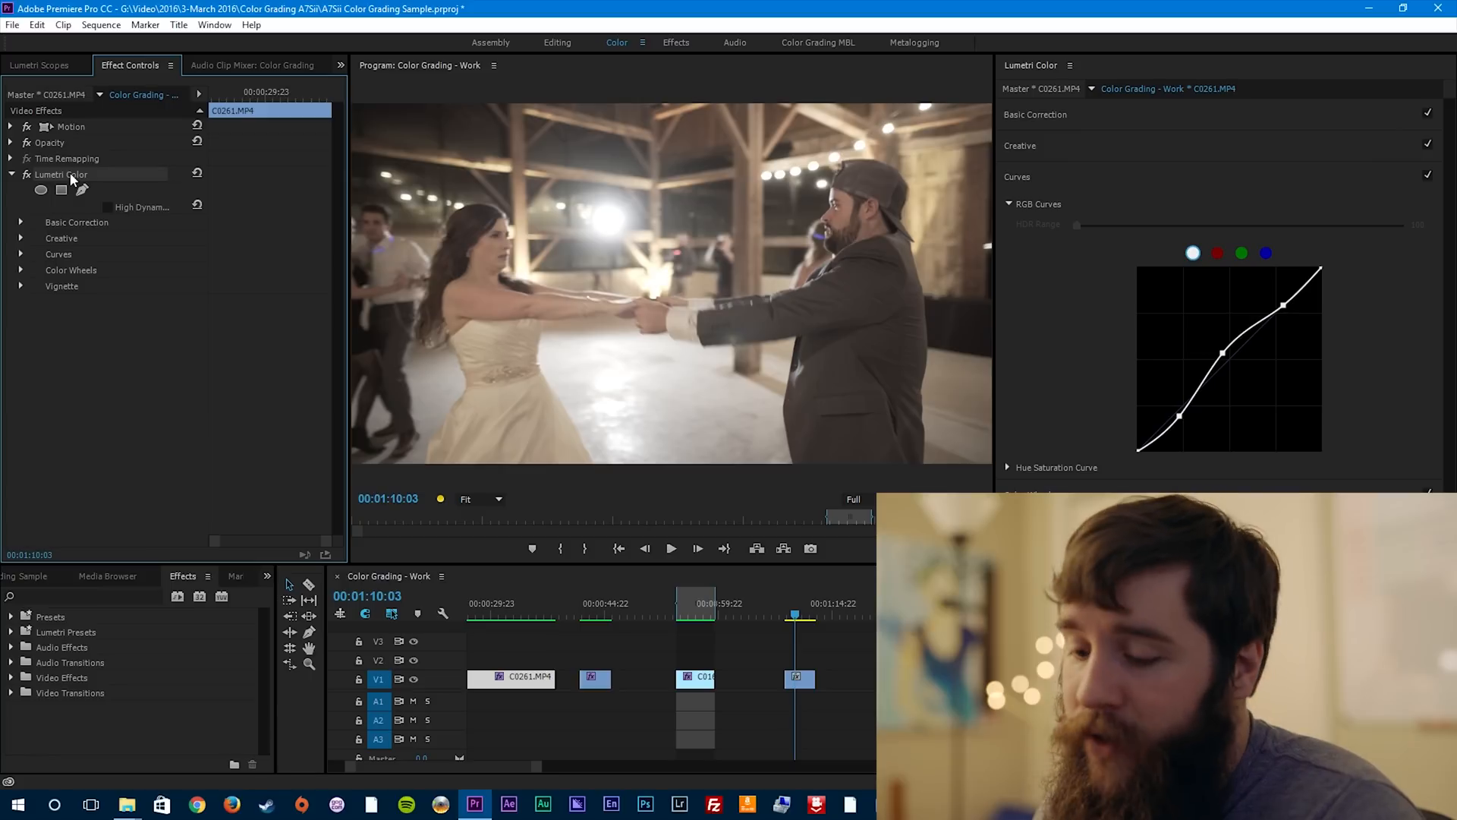
click(797, 682)
key(ctrl+v)
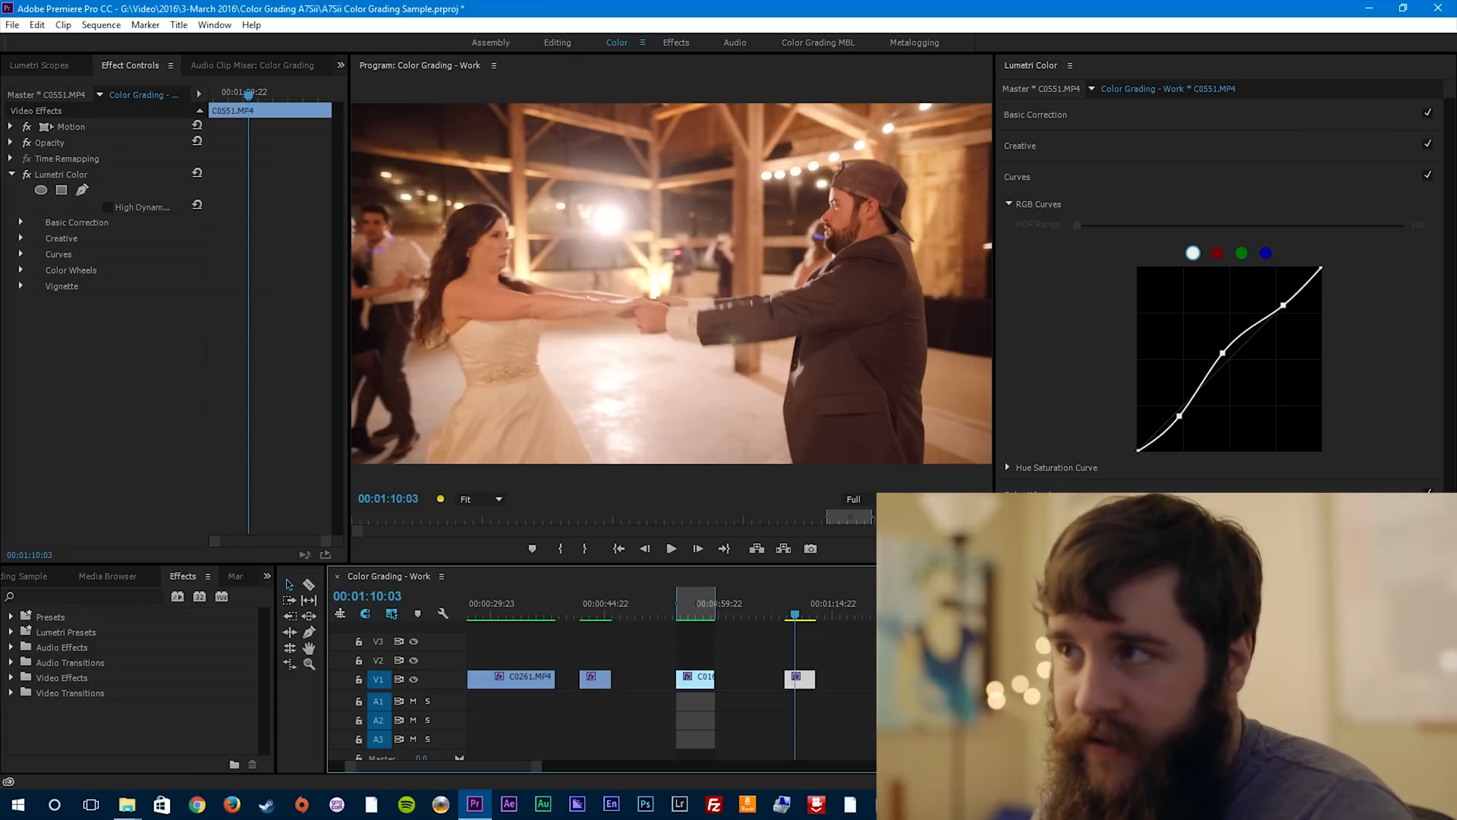
Step: Reshape C0551.MP4's RGB curve by lowering the shadow point slightly, moving the middle point toward the highlights and raising the highlight point
click(1085, 210)
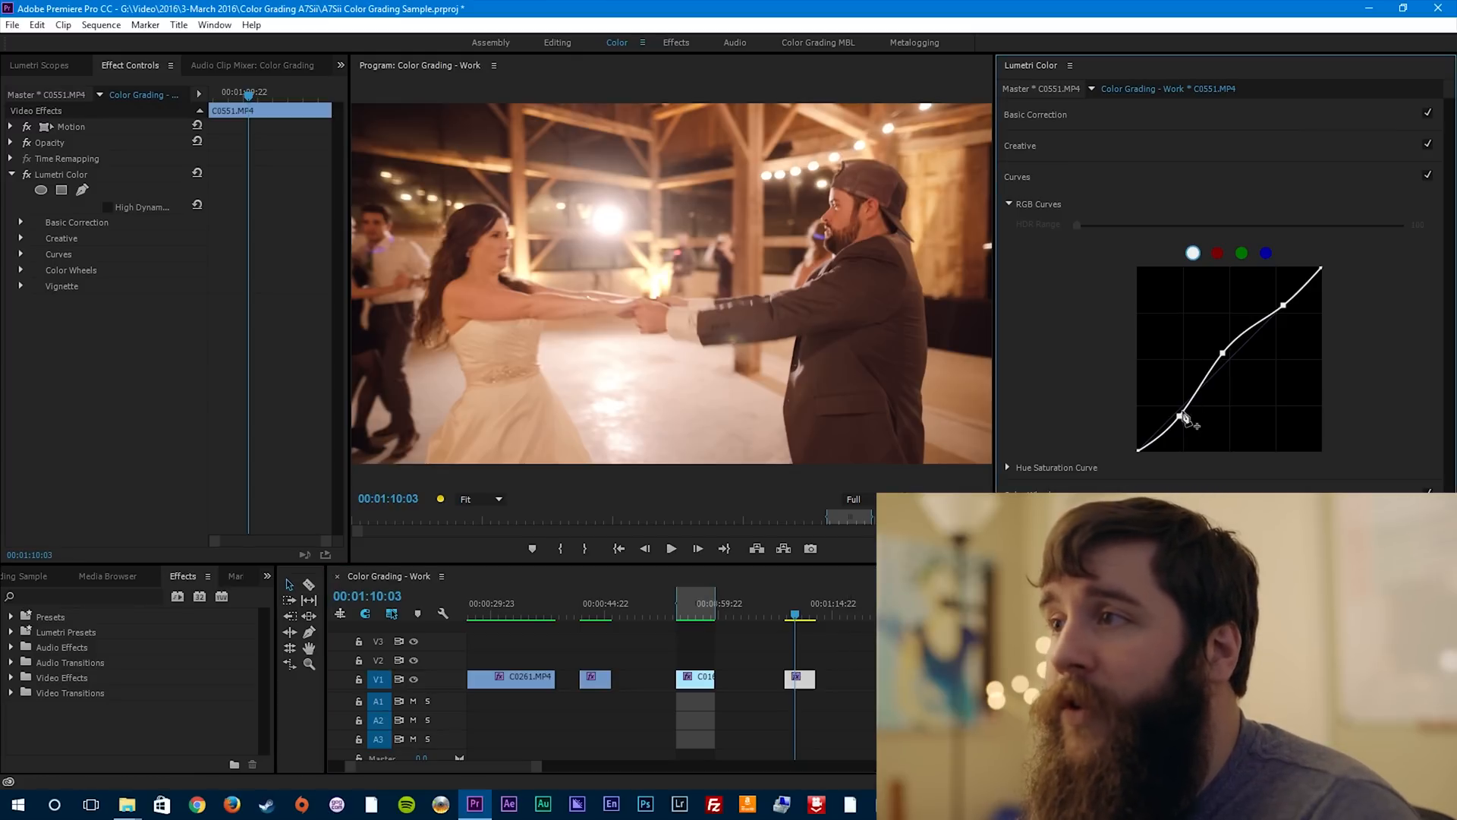
drag(1181, 416, 1182, 418)
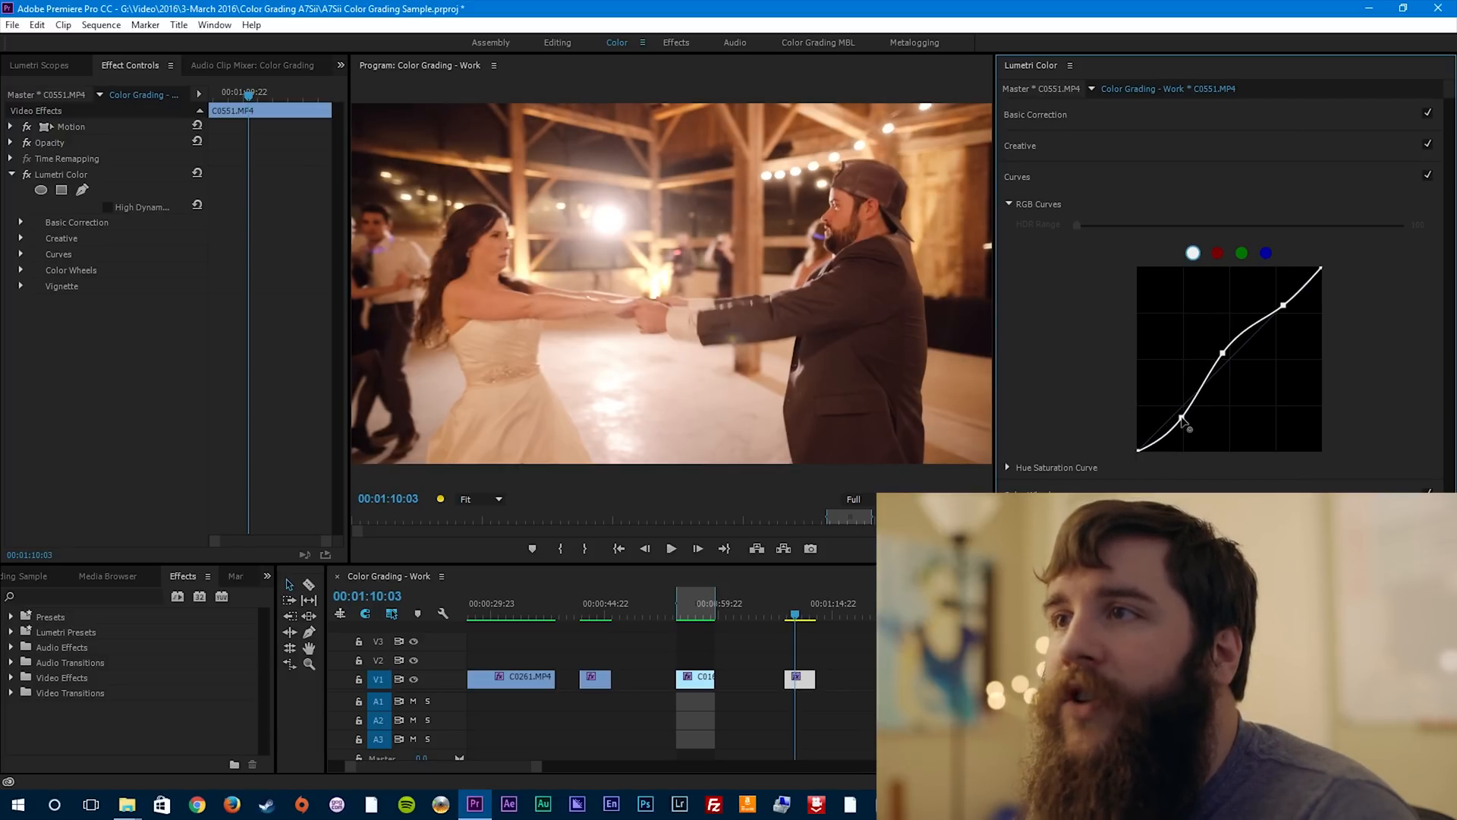
mouse_move(1219, 357)
mouse_down()
mouse_move(1233, 368)
mouse_move(1234, 354)
mouse_up()
drag(1286, 309, 1289, 299)
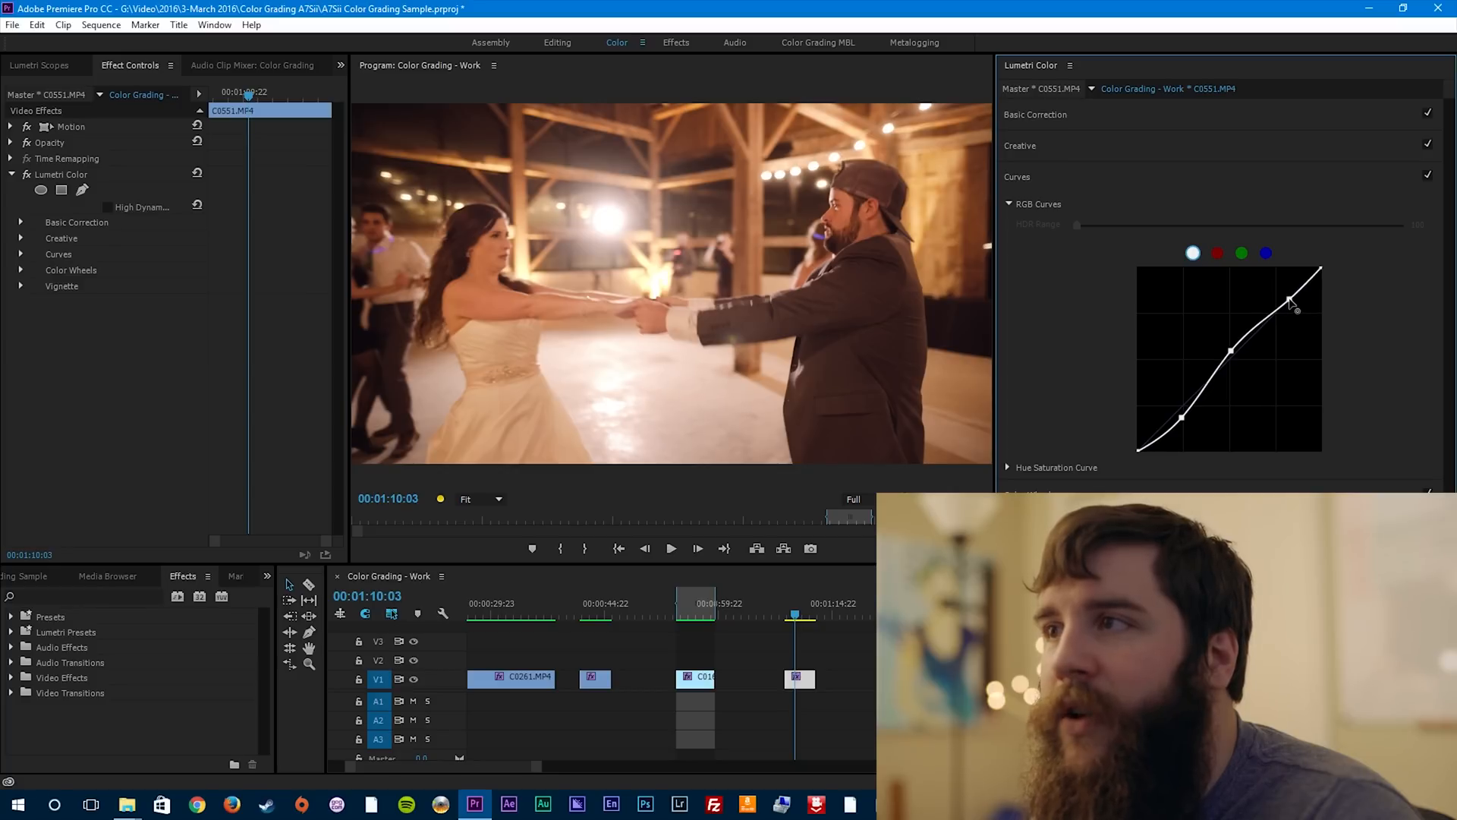
Step: Try a magenta tint in C0551.MP4's highlights with the color wheels, settling on a slight shift toward warm orange
click(1063, 494)
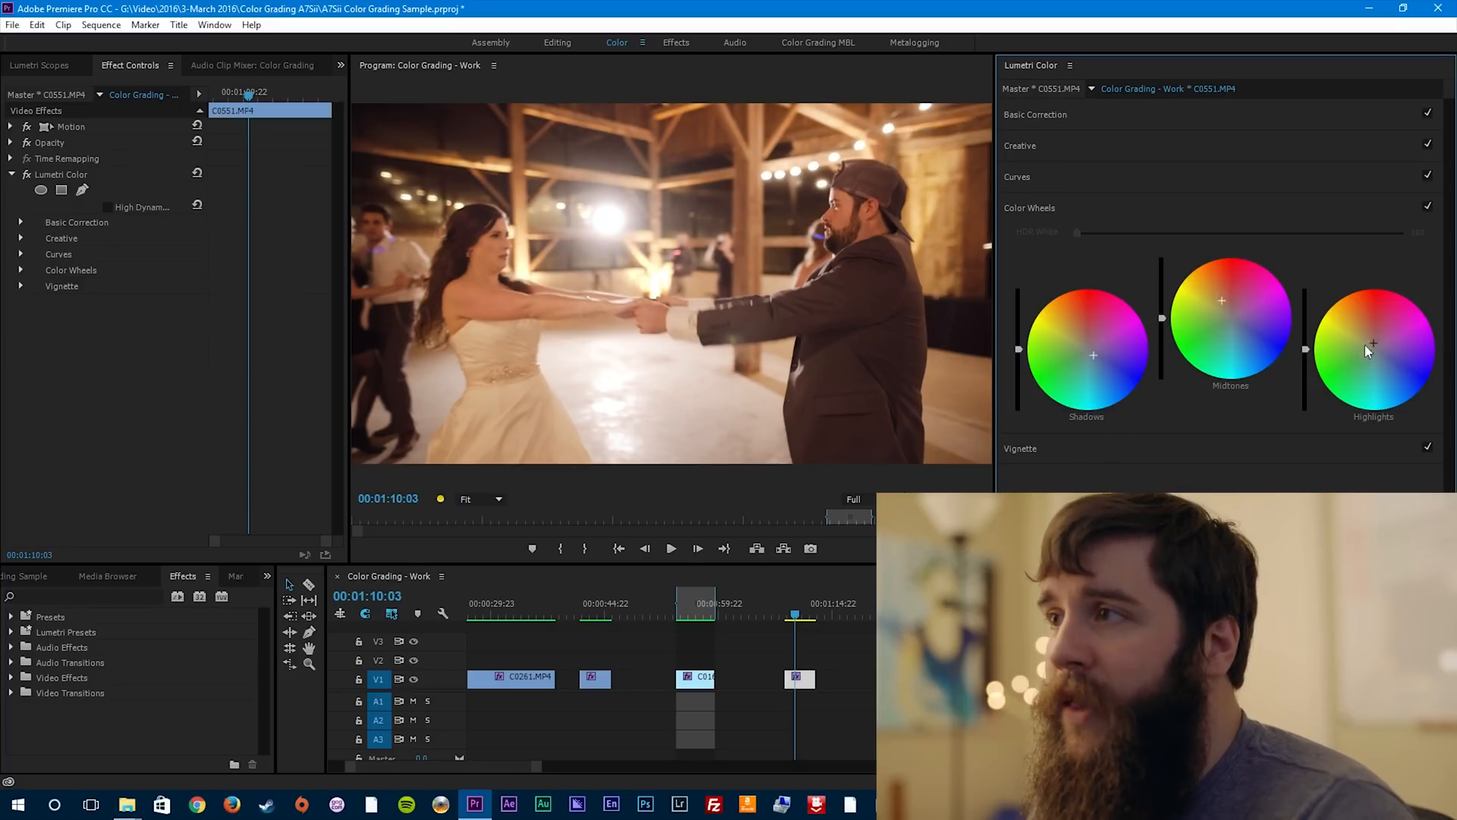
drag(1372, 335, 1388, 345)
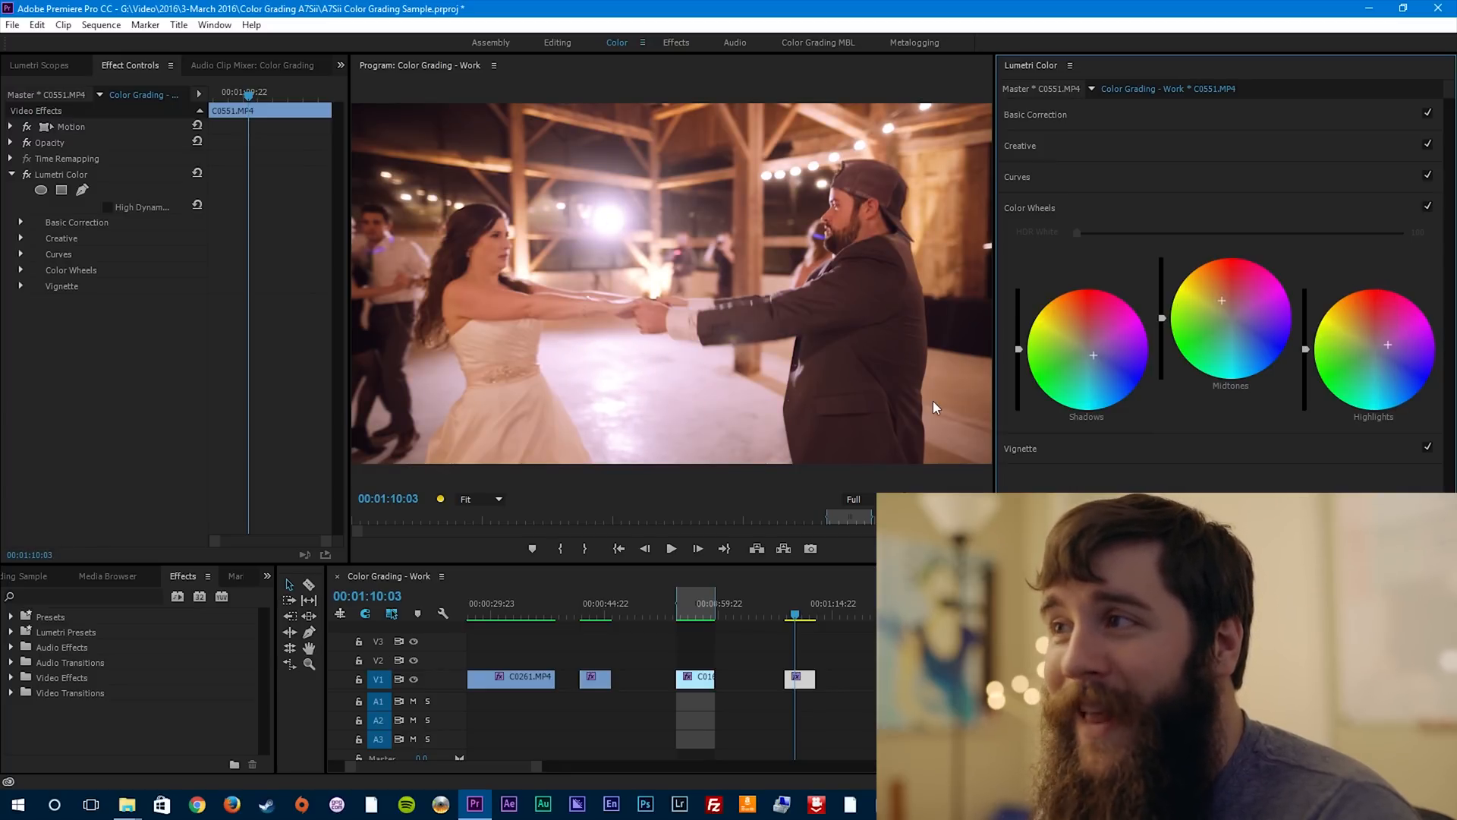
drag(1401, 352, 1371, 340)
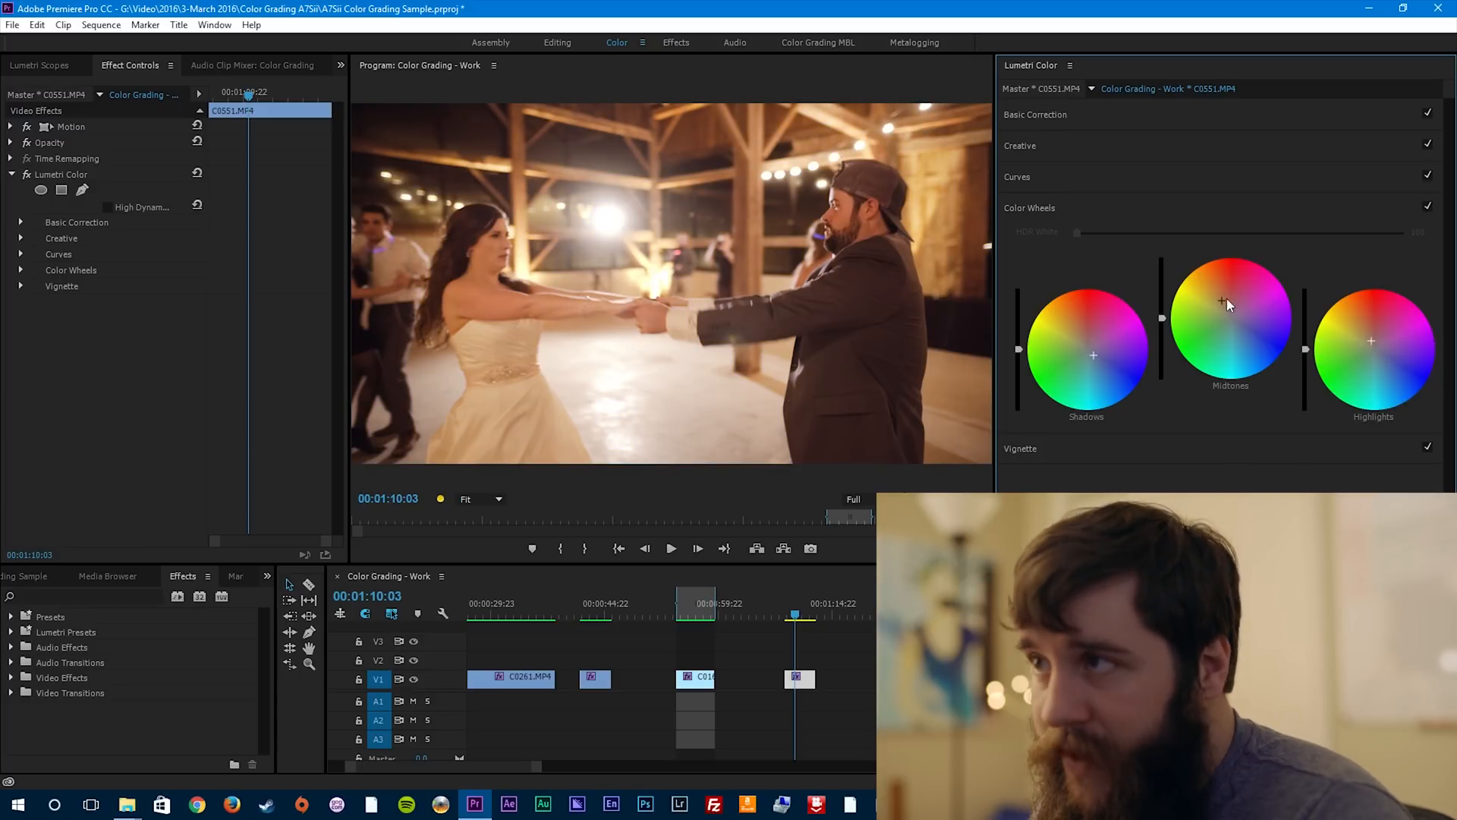
Step: Reduce the warm tint of C0551.MP4's midtones by moving the Midtones color wheel point closer to its center
drag(1222, 302, 1226, 310)
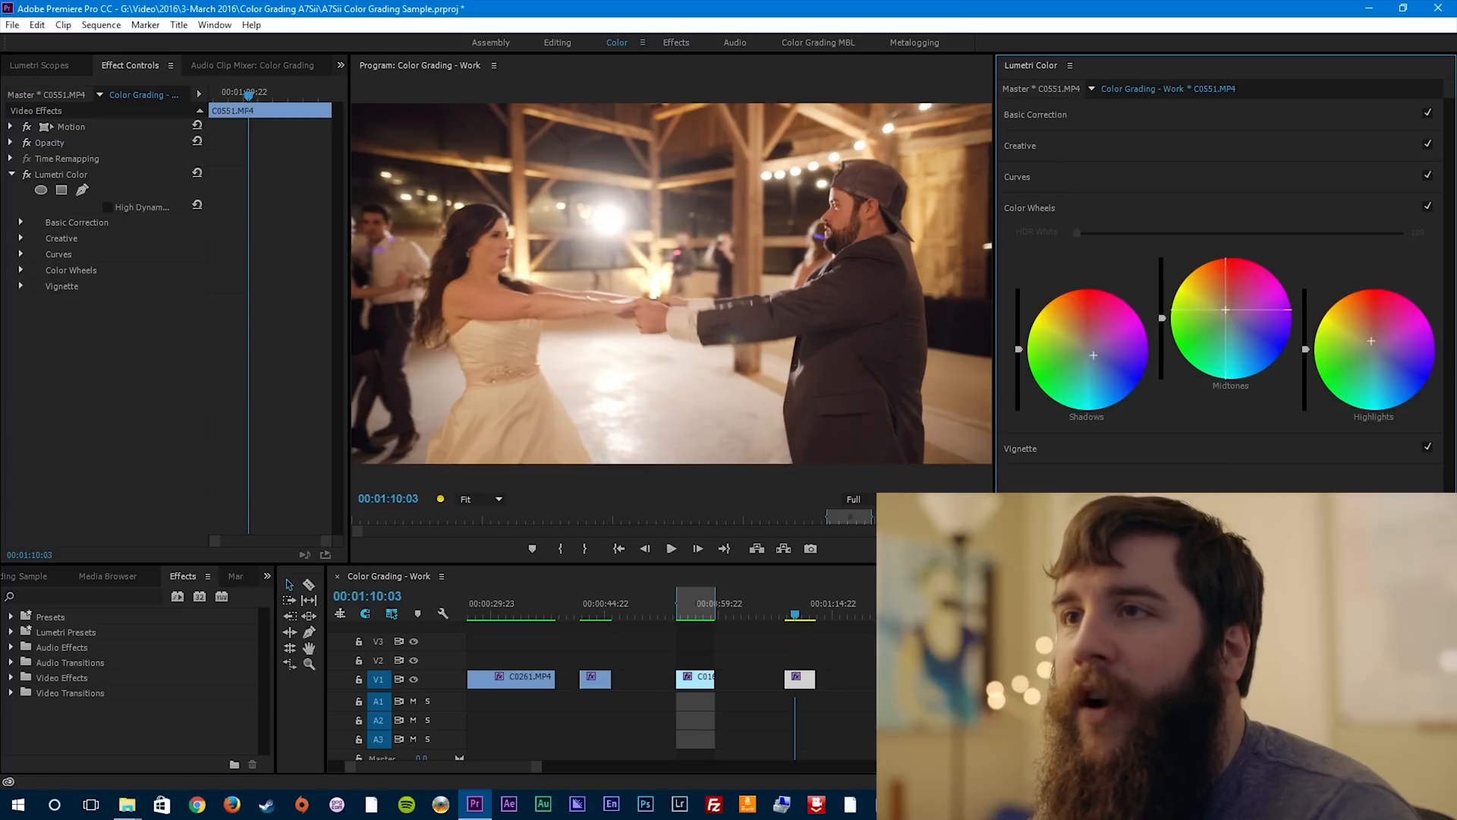
drag(1226, 309, 1225, 311)
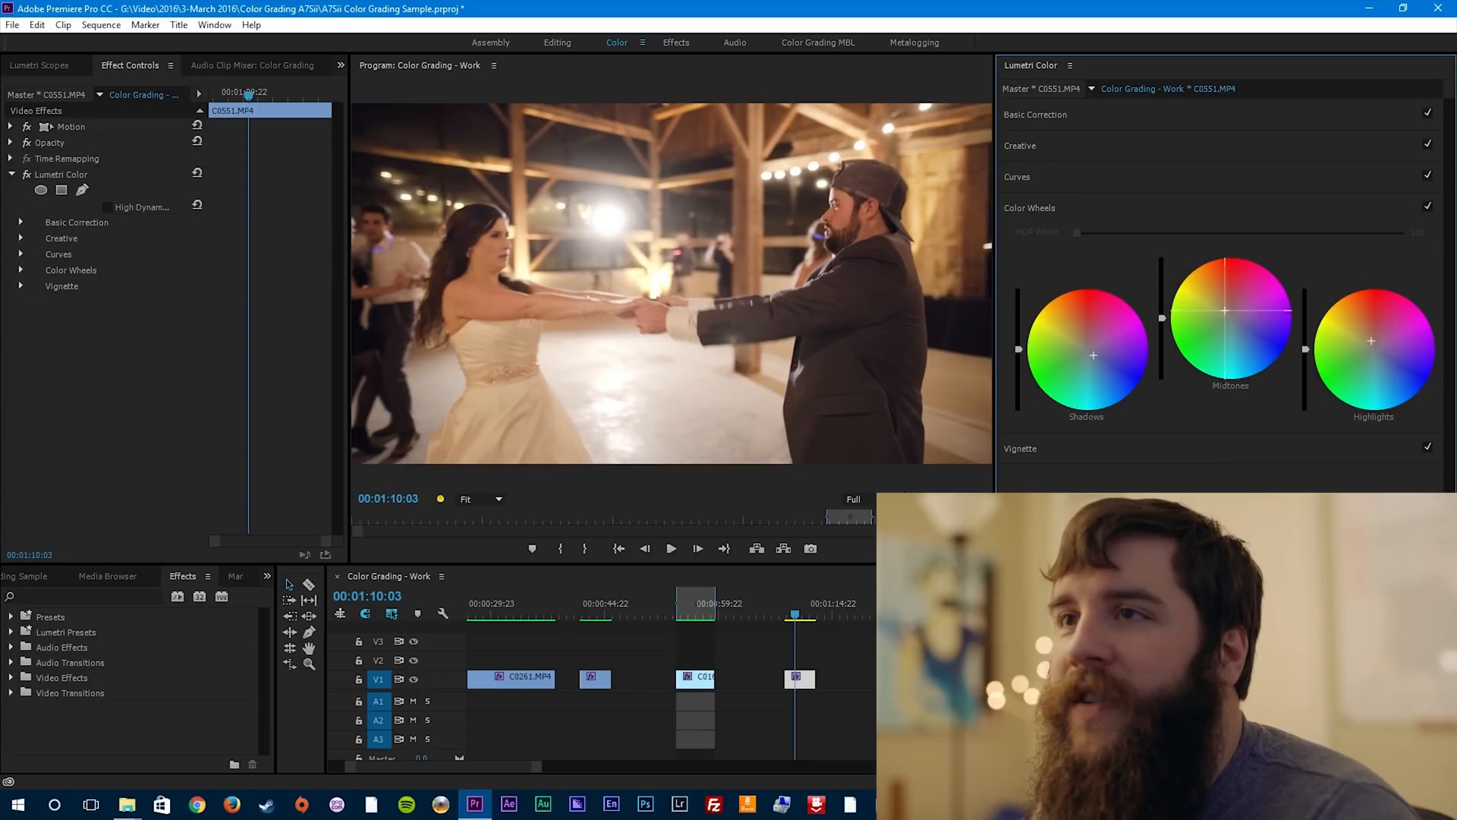
drag(1226, 307, 1225, 311)
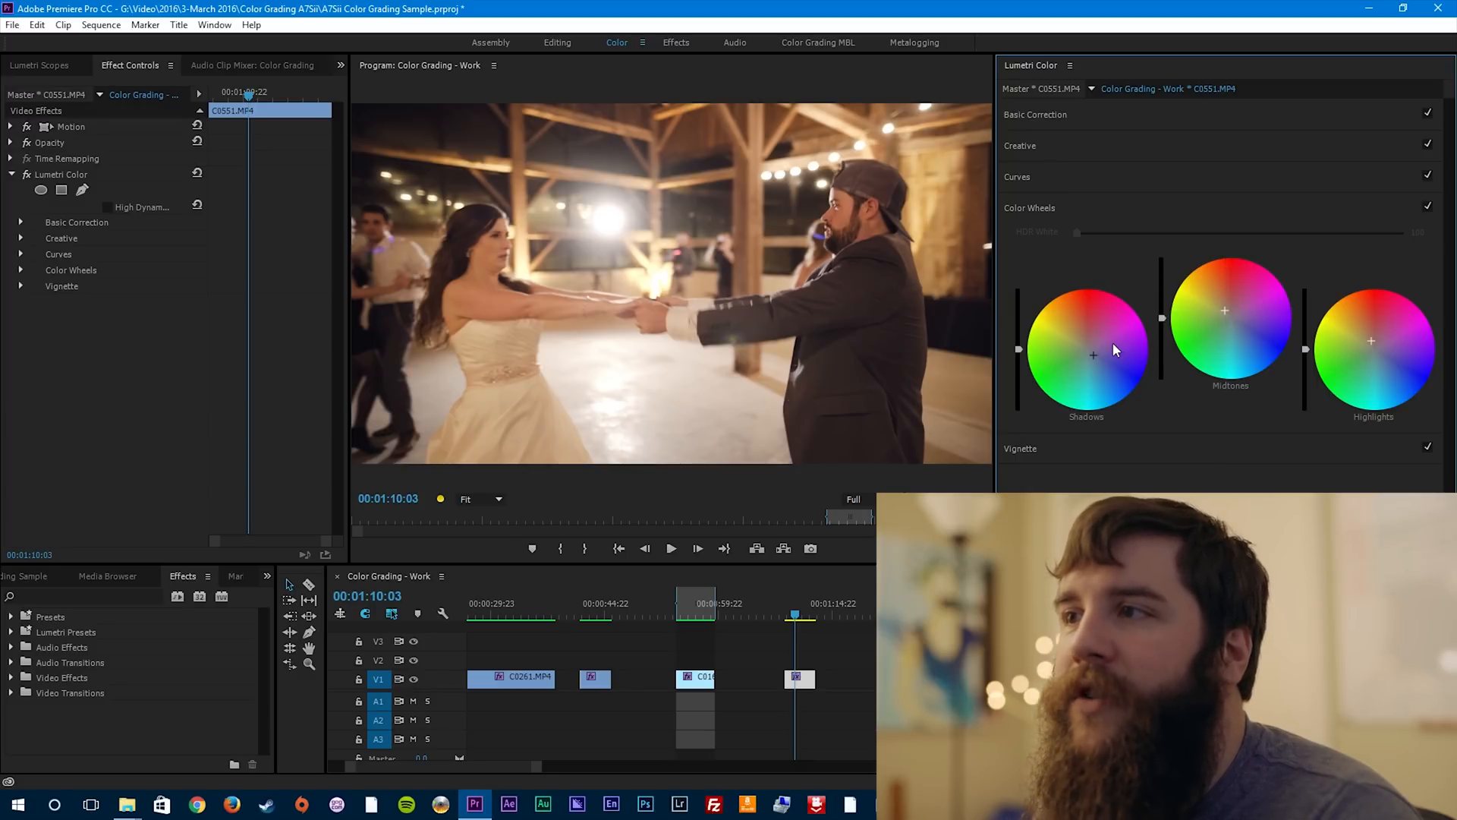
Step: Fine-tune C0551.MP4's shadow tint, testing neutral and settling slightly toward blue, and nudge the midtone tint to a faint orange
drag(1094, 356, 1088, 350)
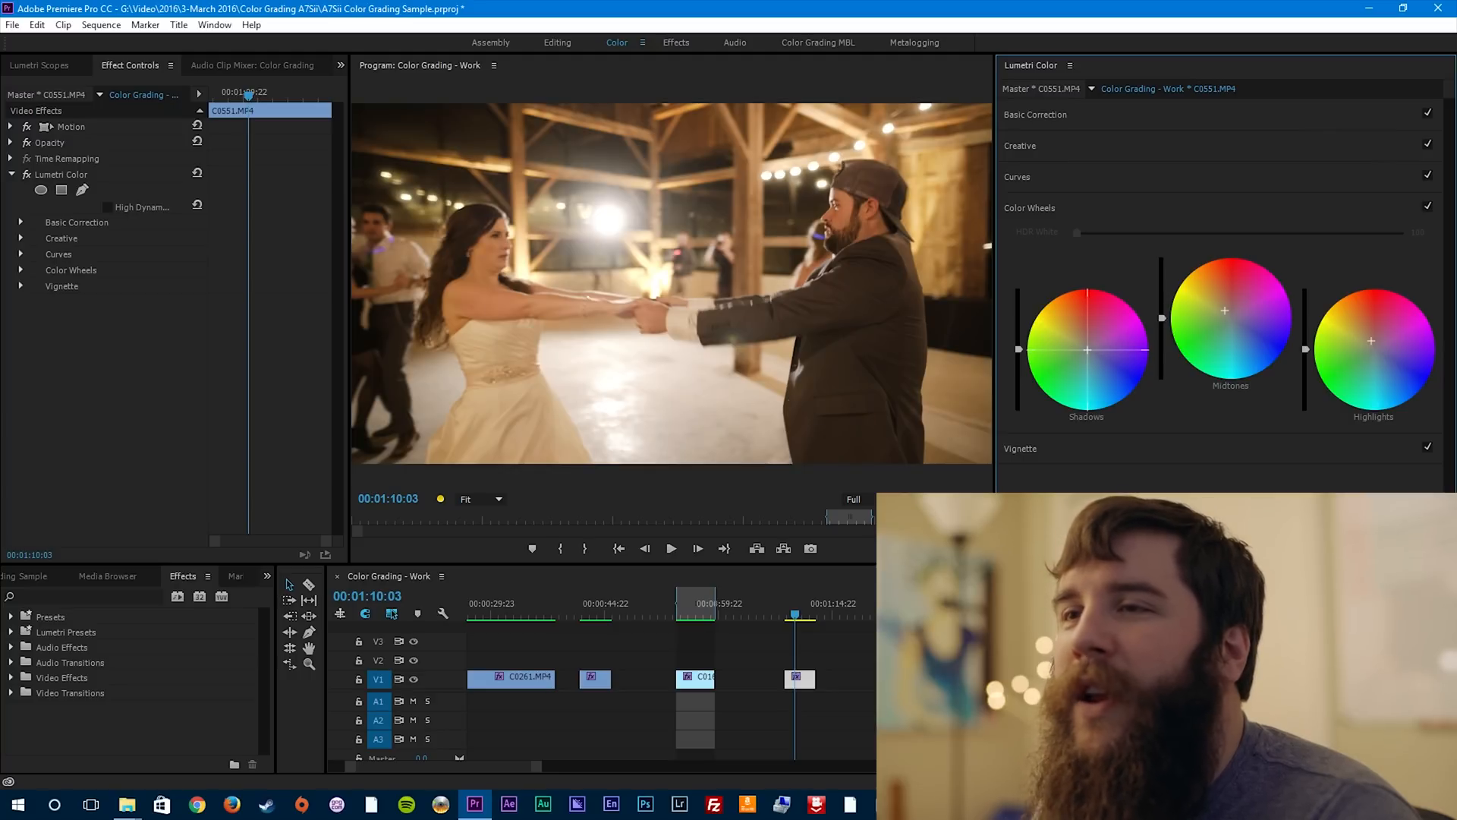
drag(1088, 350, 1094, 357)
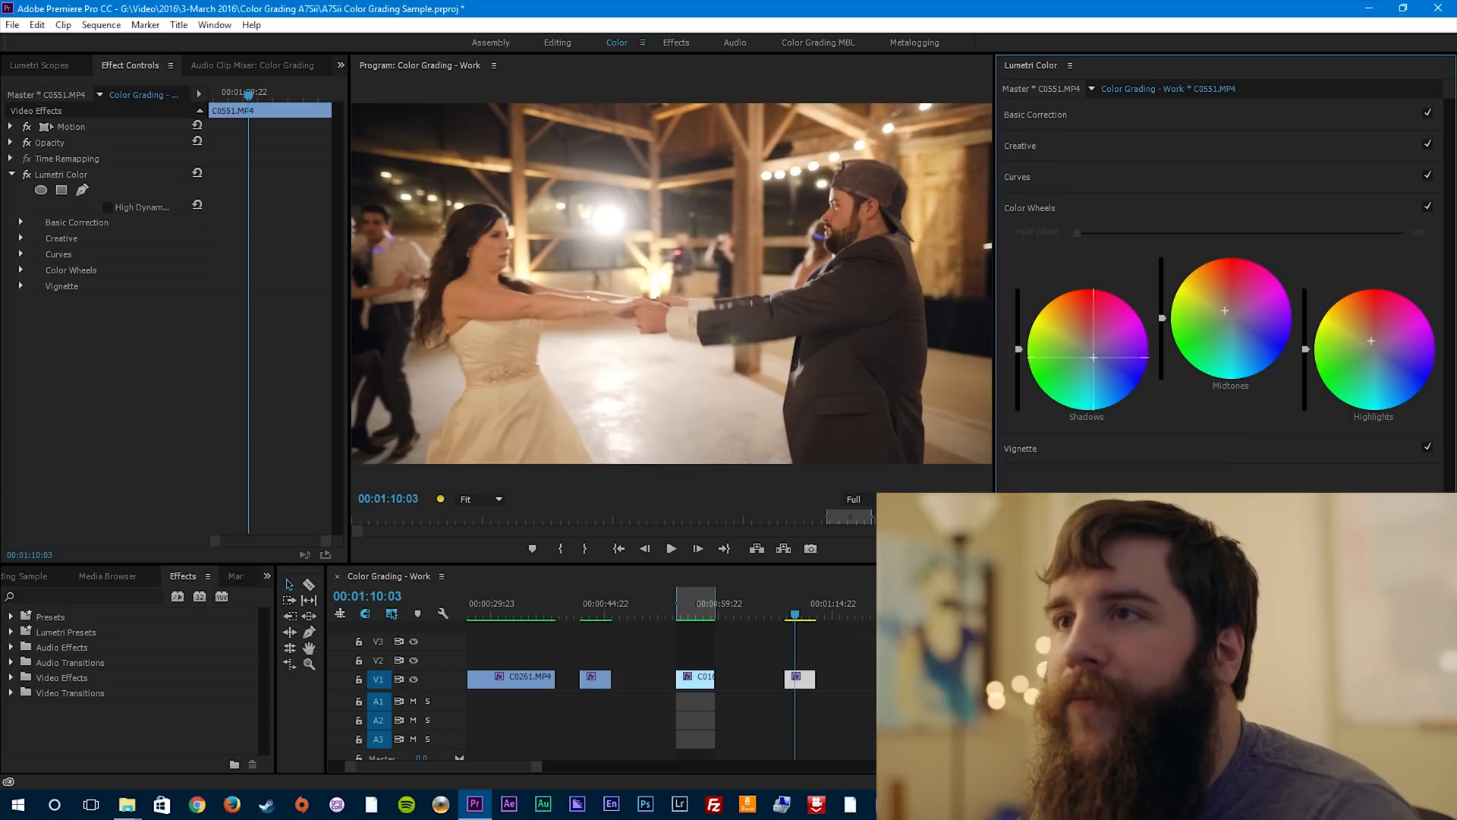
drag(1094, 356, 1095, 357)
drag(1224, 312, 1225, 309)
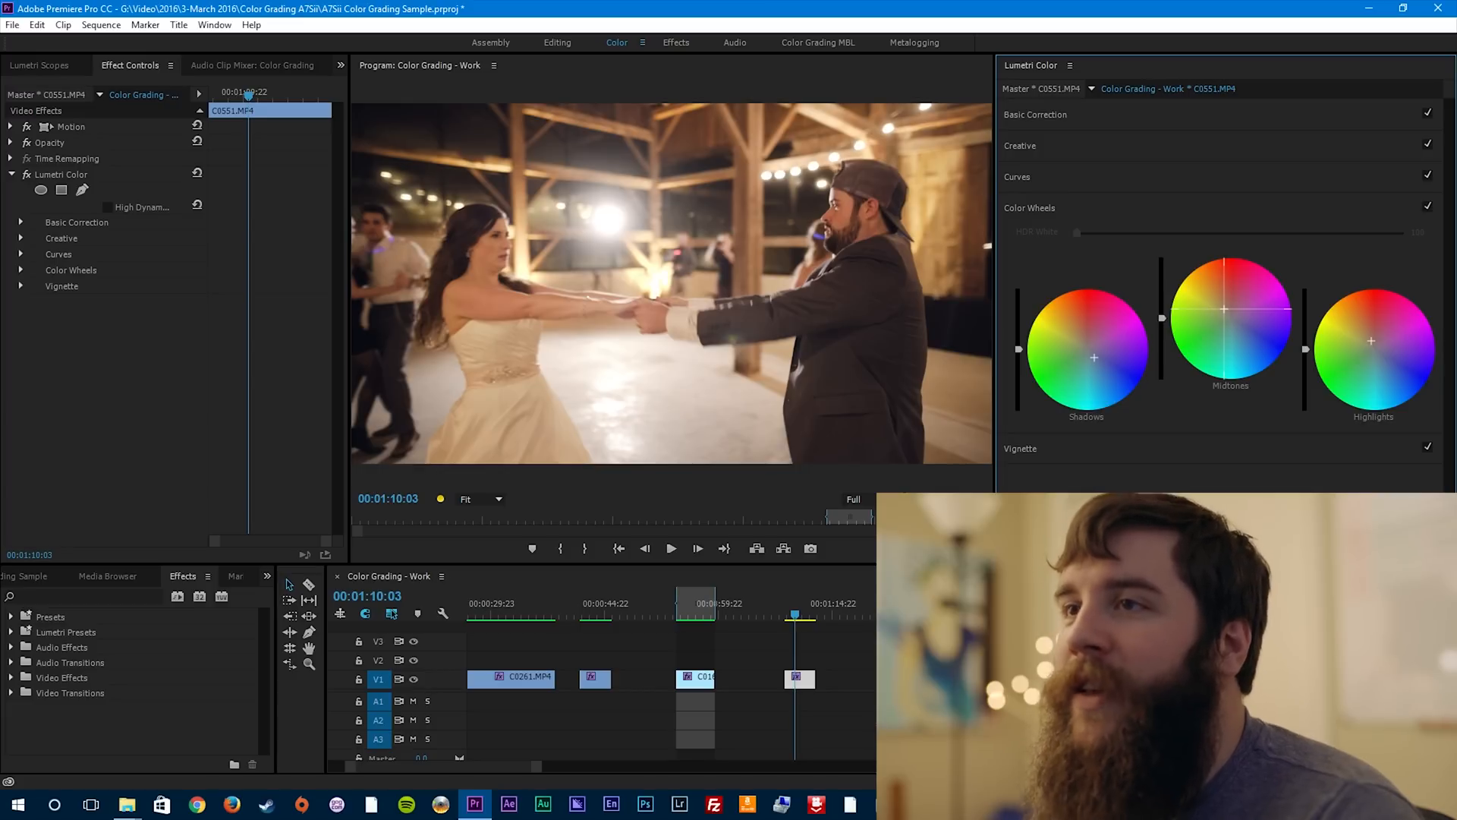
drag(1225, 309, 1224, 309)
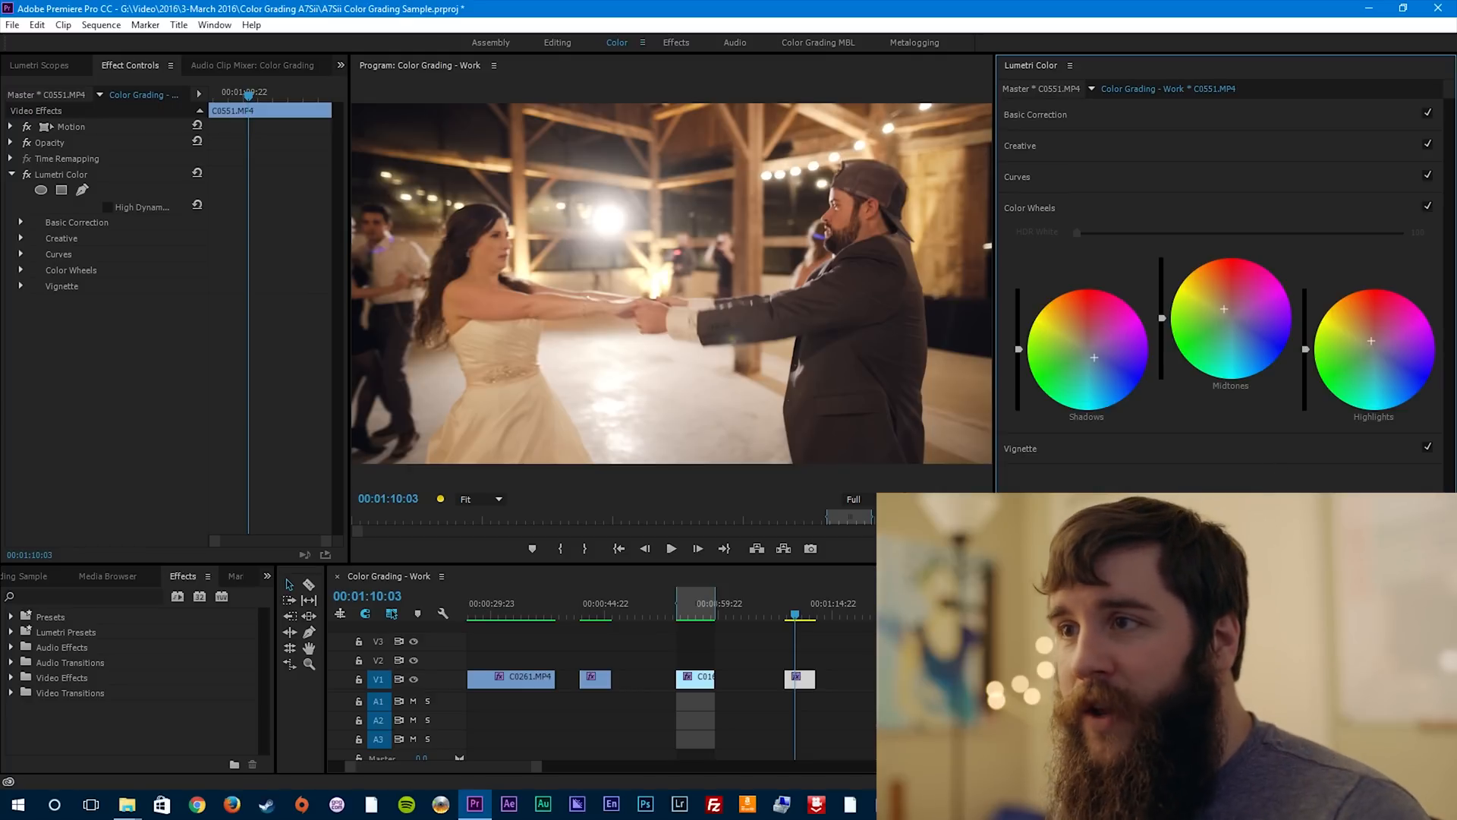
Step: Select C0551.MP4 in the sequence and mark its span as the in-to-out range
click(797, 678)
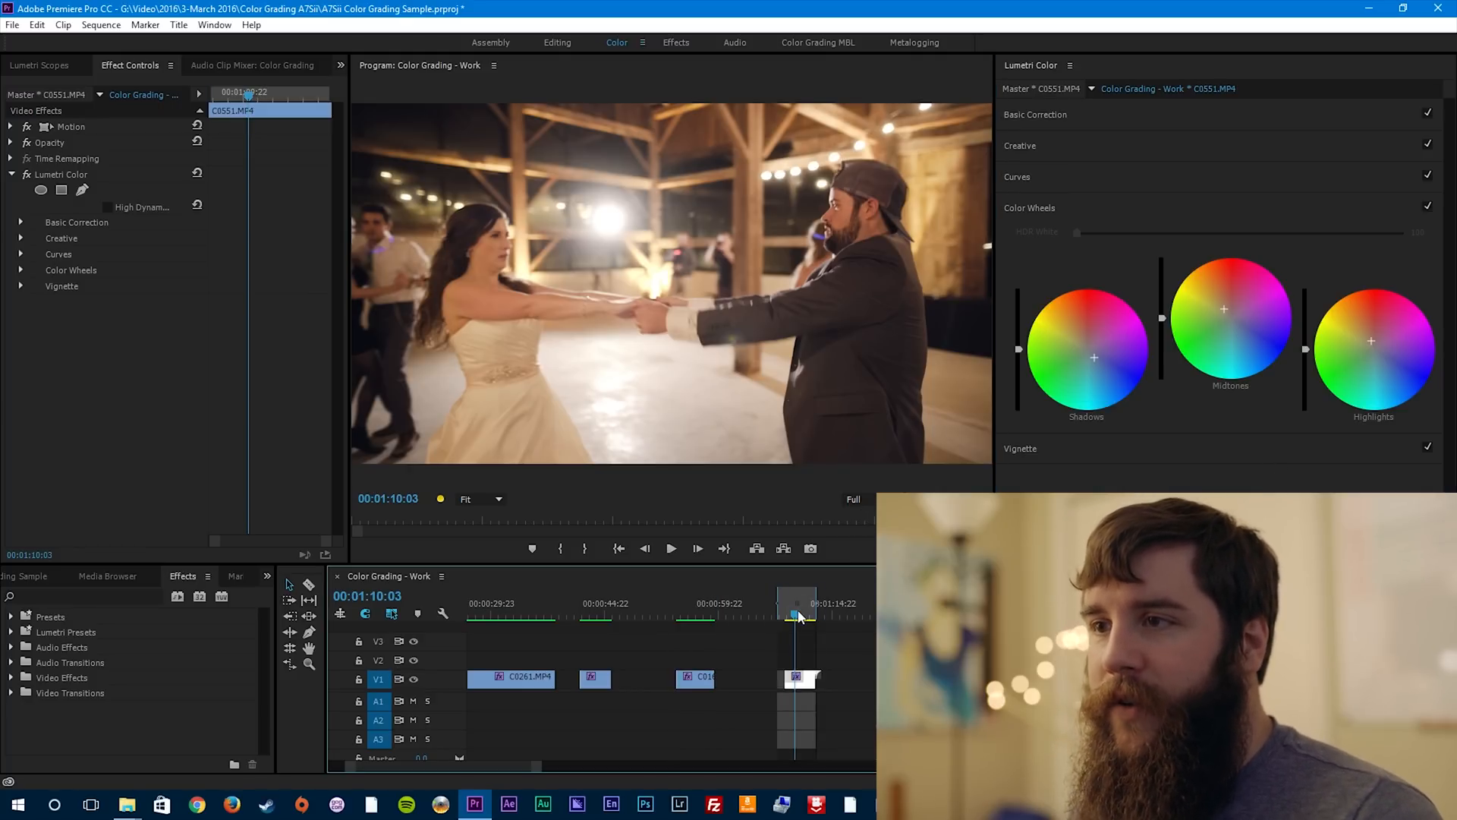